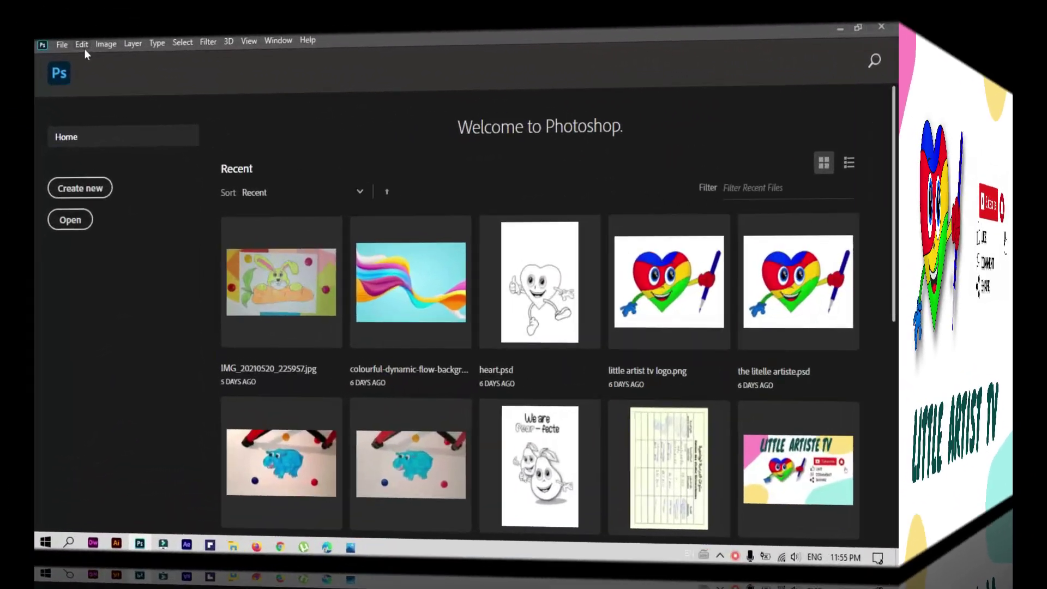
Create a 2480x3508 px, 300 ppi A4 portrait document and add a vertical guide near its left edge
{"action": "left_click", "coordinate": [34, 9]}
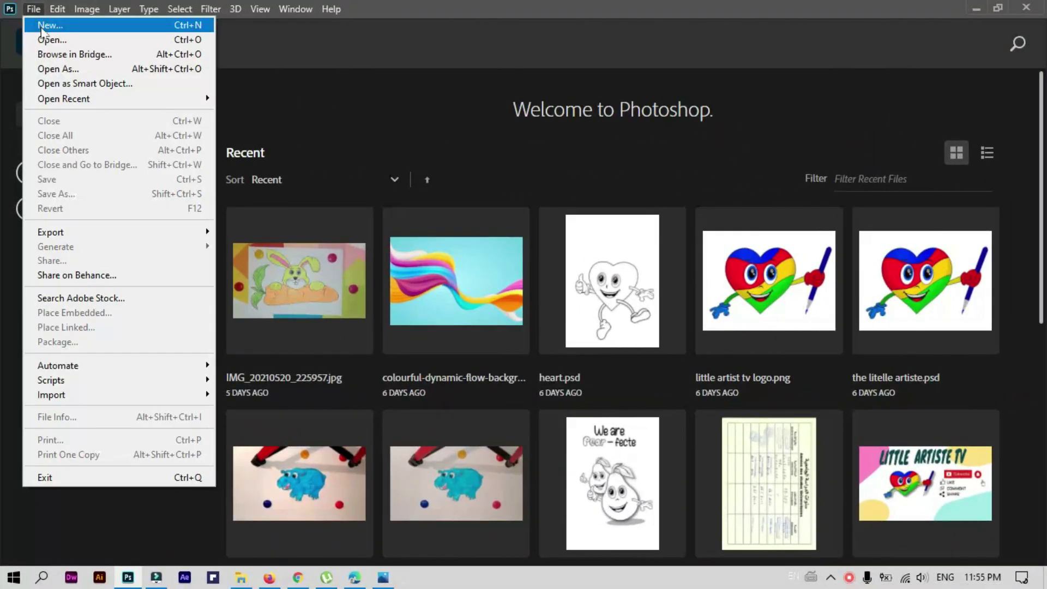
{"action": "left_click", "coordinate": [41, 21]}
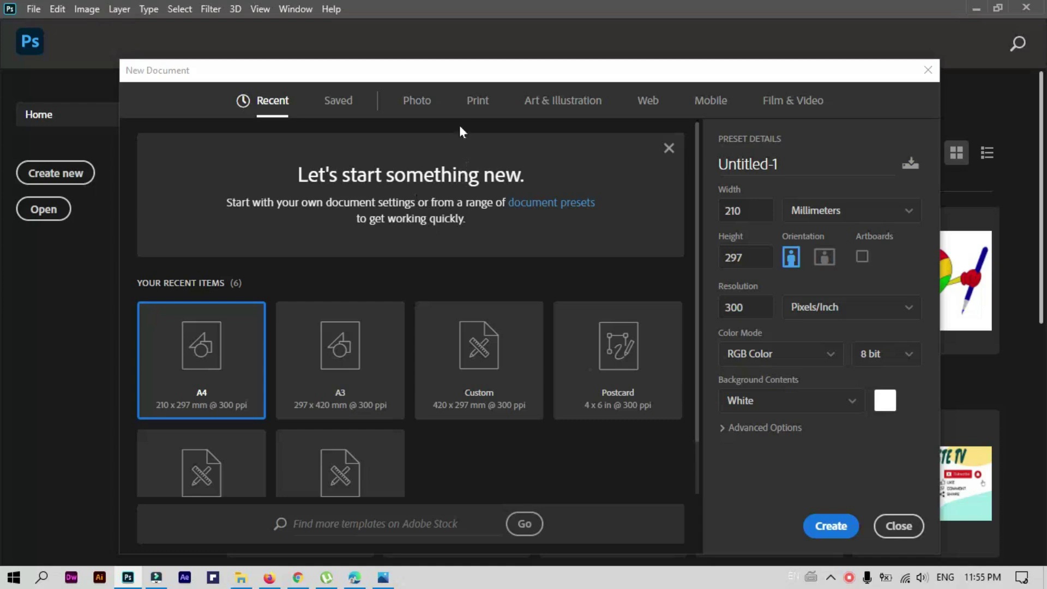
{"action": "left_click", "coordinate": [478, 103]}
{"action": "left_click", "coordinate": [613, 226]}
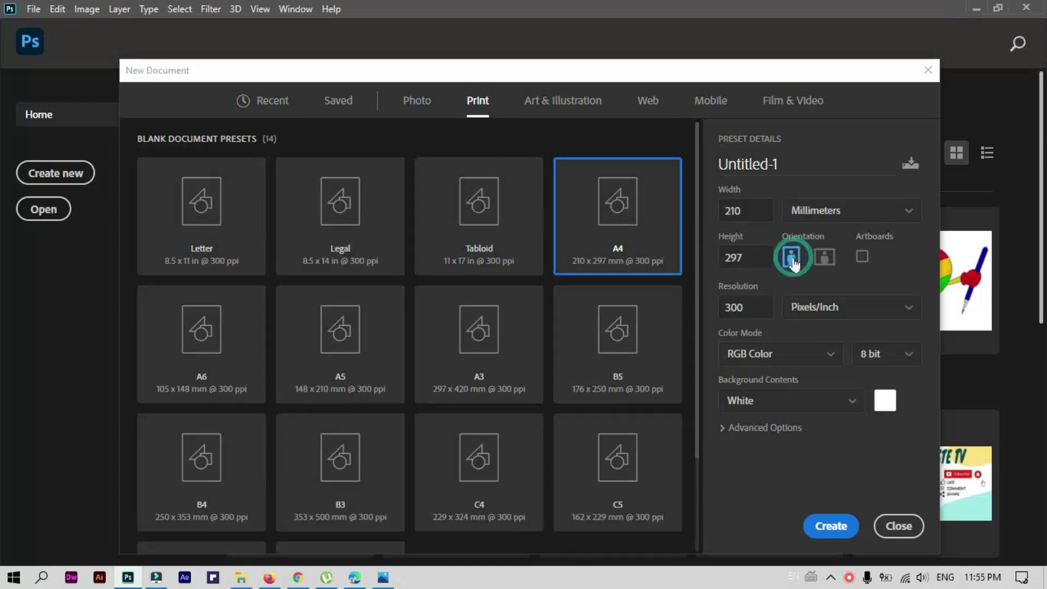
{"action": "left_click", "coordinate": [831, 526]}
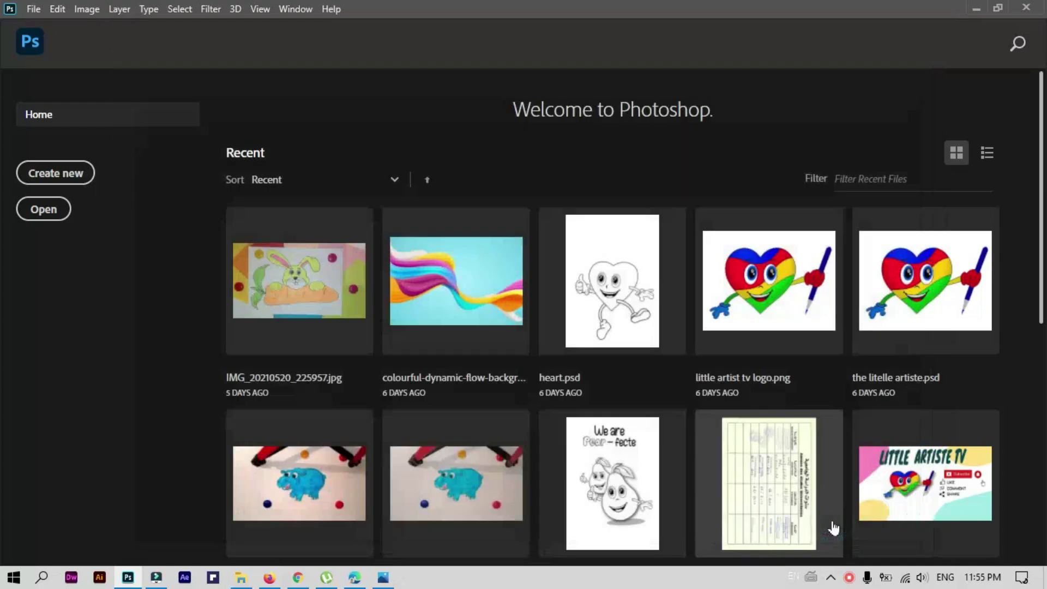
{"action": "left_click_drag", "start_coordinate": [35, 207], "coordinate": [294, 212]}
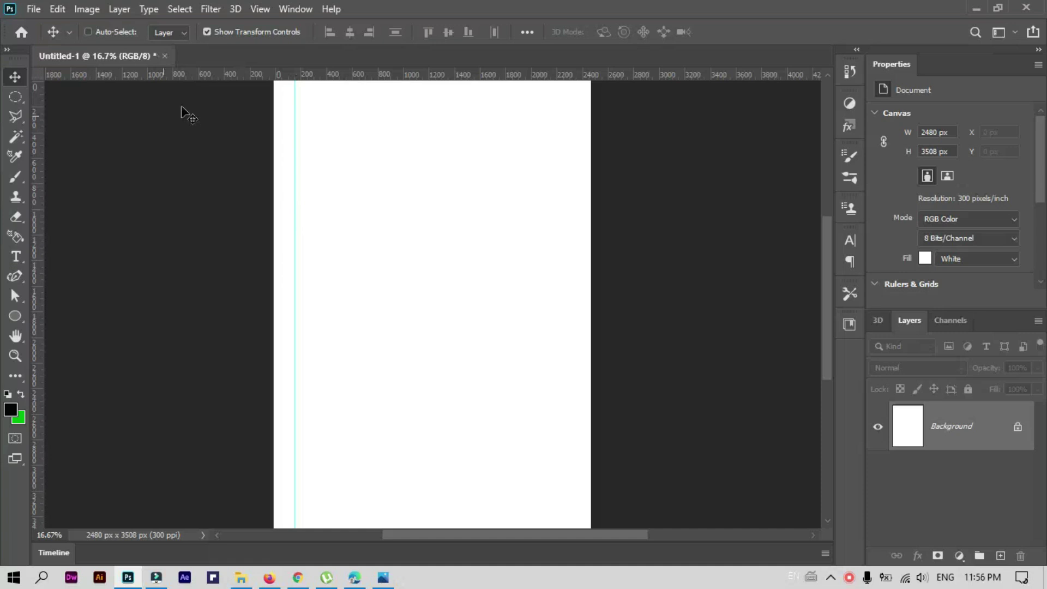
Add top, right and bottom margin guides, using a small square selection as the margin gauge
{"action": "left_click", "coordinate": [16, 97]}
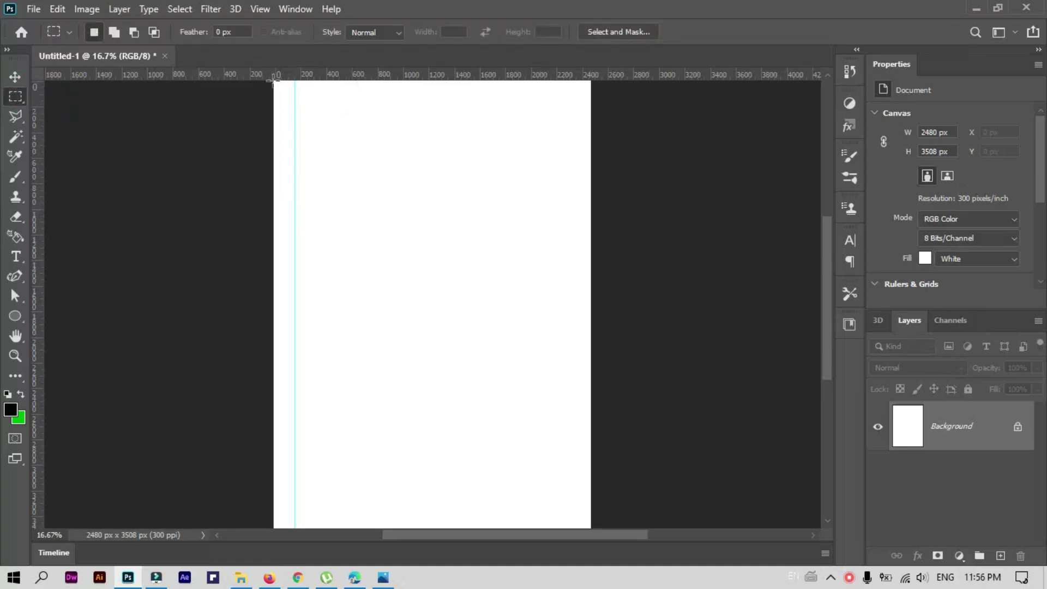
{"action": "left_click_drag", "start_coordinate": [274, 82], "coordinate": [295, 101]}
{"action": "left_click_drag", "start_coordinate": [359, 78], "coordinate": [369, 101]}
{"action": "left_click_drag", "start_coordinate": [285, 94], "coordinate": [582, 107]}
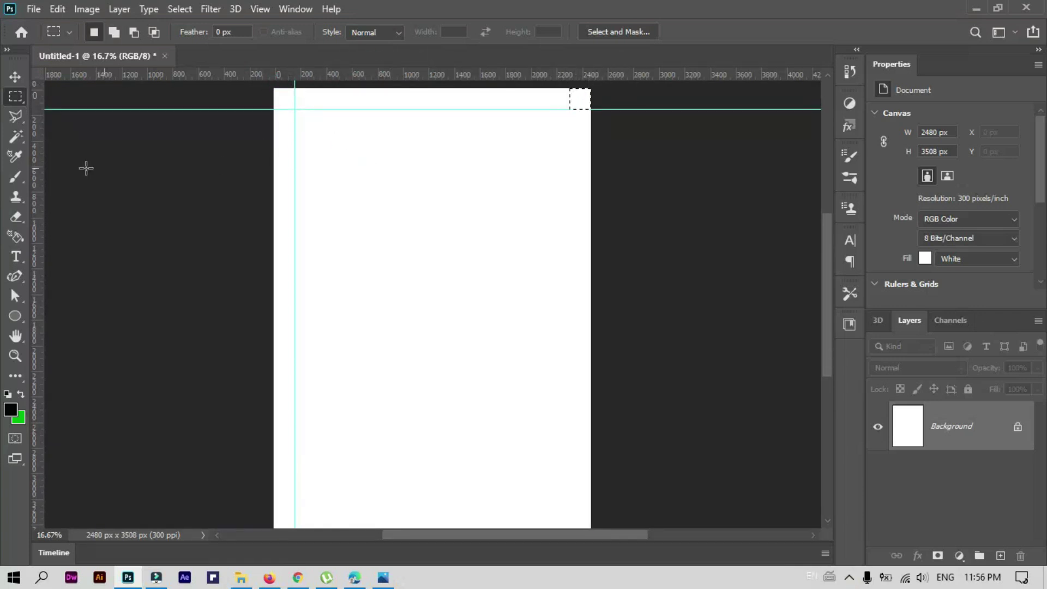
{"action": "left_click_drag", "start_coordinate": [37, 165], "coordinate": [570, 178]}
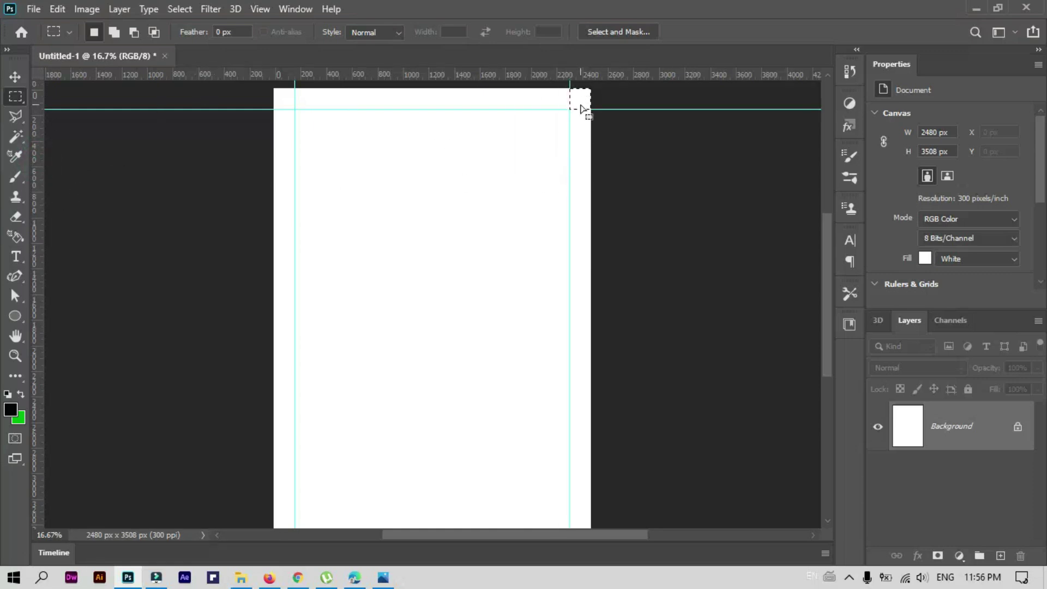
{"action": "mouse_move", "coordinate": [582, 109]}
{"action": "left_mouse_down"}
{"action": "mouse_move", "coordinate": [286, 501]}
{"action": "mouse_move", "coordinate": [310, 479]}
{"action": "mouse_move", "coordinate": [288, 479]}
{"action": "left_mouse_up"}
{"action": "left_click_drag", "start_coordinate": [379, 75], "coordinate": [358, 469]}
{"action": "scroll", "coordinate": [353, 329], "scroll_direction": "up", "scroll_amount": 2}
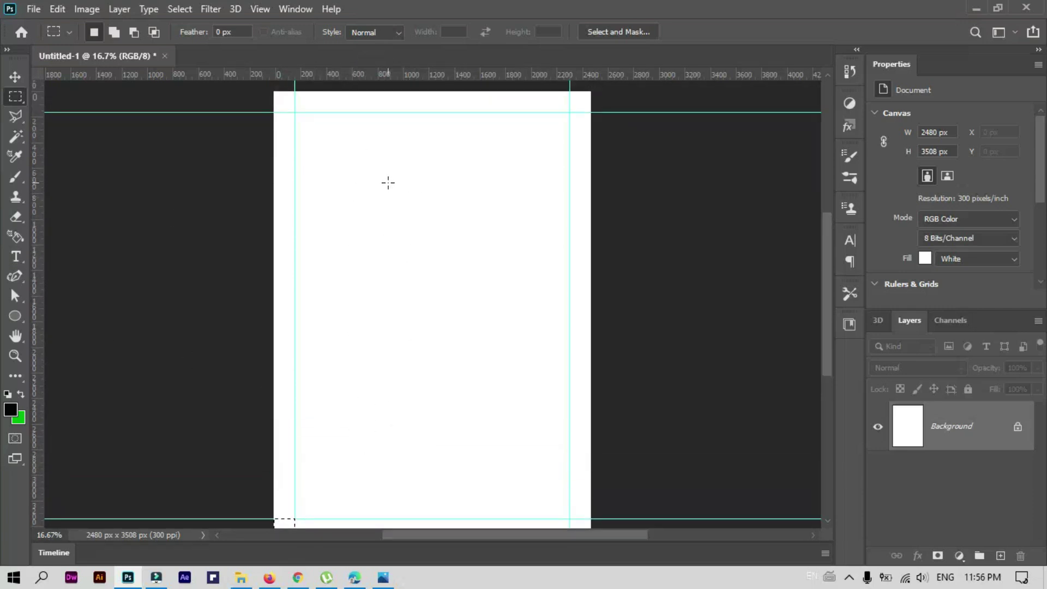
{"action": "key", "text": "ctrl+d"}
Add two horizontal guides close together across the upper part of the page
{"action": "left_click_drag", "start_coordinate": [390, 75], "coordinate": [411, 219]}
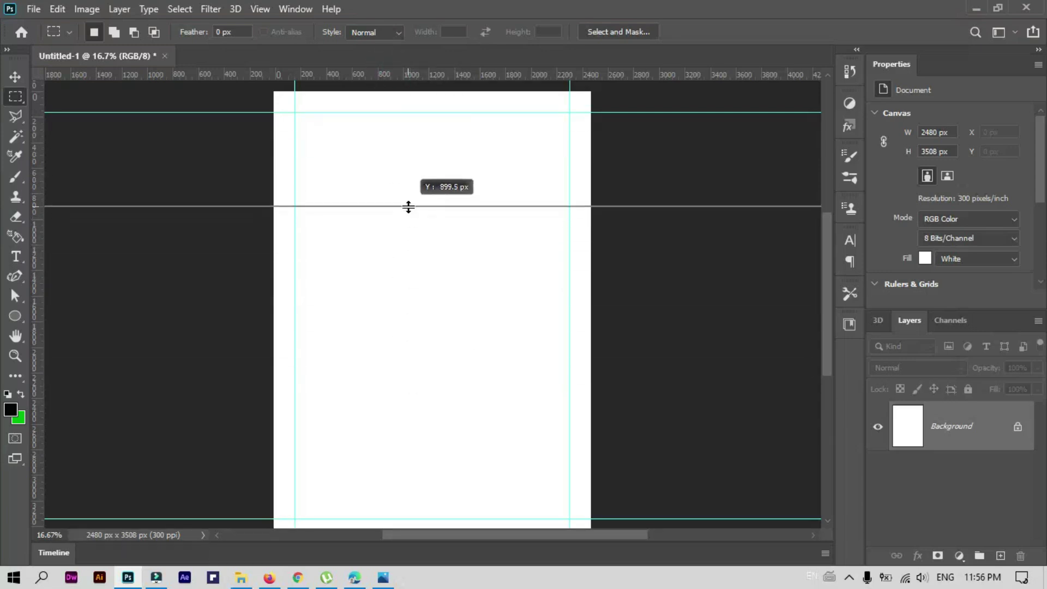
{"action": "left_click_drag", "start_coordinate": [411, 219], "coordinate": [409, 205]}
{"action": "scroll", "coordinate": [352, 228], "scroll_direction": "down", "scroll_amount": 1}
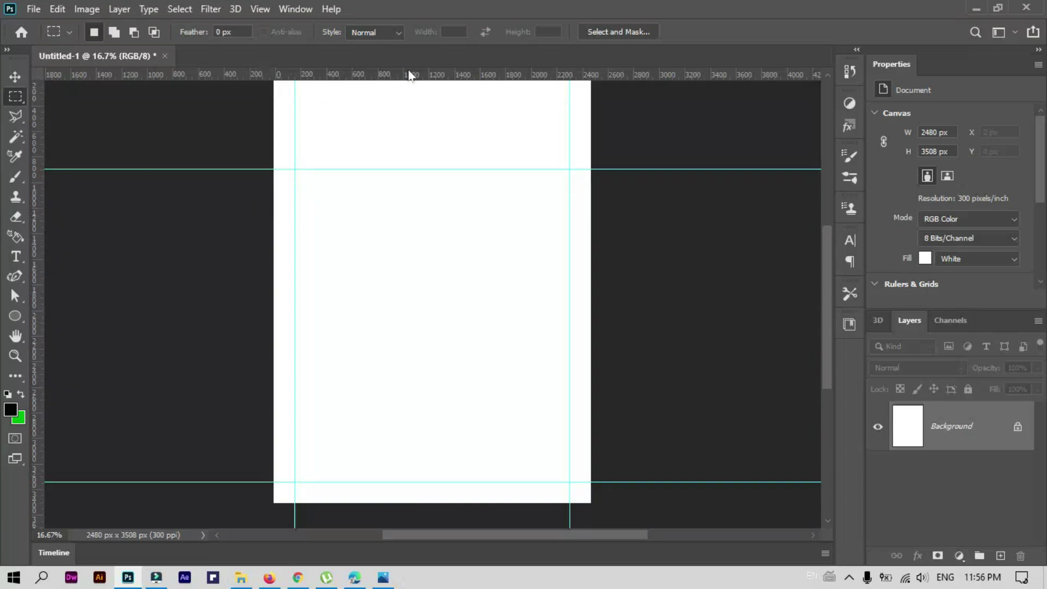
{"action": "left_click_drag", "start_coordinate": [409, 74], "coordinate": [387, 191]}
{"action": "scroll", "coordinate": [414, 245], "scroll_direction": "down", "scroll_amount": 1}
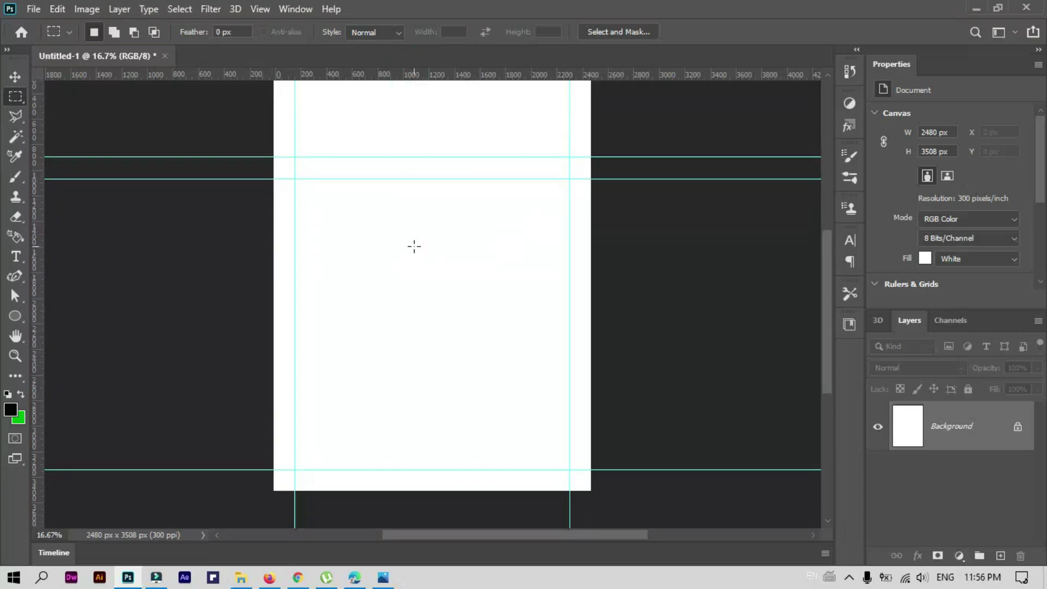
{"action": "scroll", "coordinate": [391, 243], "scroll_direction": "up", "scroll_amount": 2}
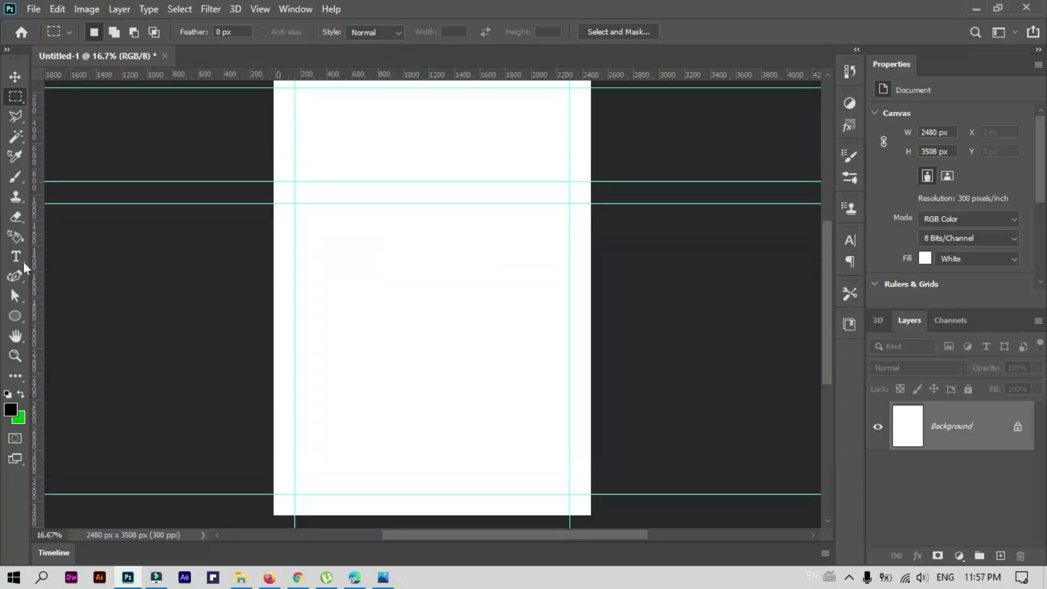
{"action": "left_click_drag", "start_coordinate": [15, 276], "coordinate": [84, 313]}
Trace a closed crescent banana outline with the Curvature Pen as a black shape mid-page
{"action": "left_click", "coordinate": [83, 309]}
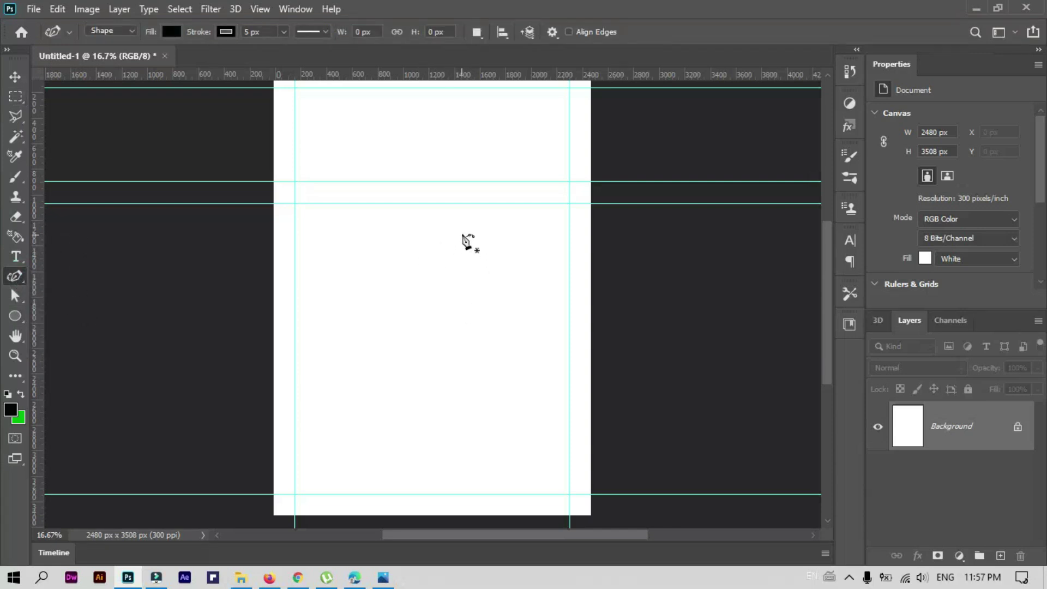
{"action": "left_click", "coordinate": [461, 234]}
{"action": "left_click", "coordinate": [479, 263]}
{"action": "left_click", "coordinate": [485, 301]}
{"action": "left_click", "coordinate": [480, 330]}
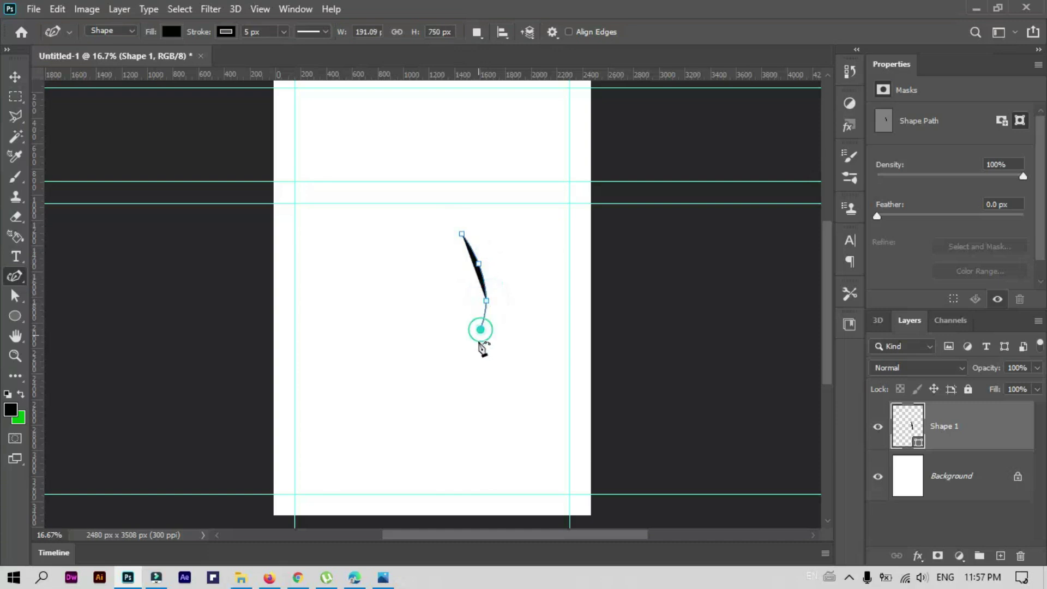
{"action": "left_click", "coordinate": [467, 386]}
{"action": "left_click", "coordinate": [436, 420]}
{"action": "left_click", "coordinate": [400, 429]}
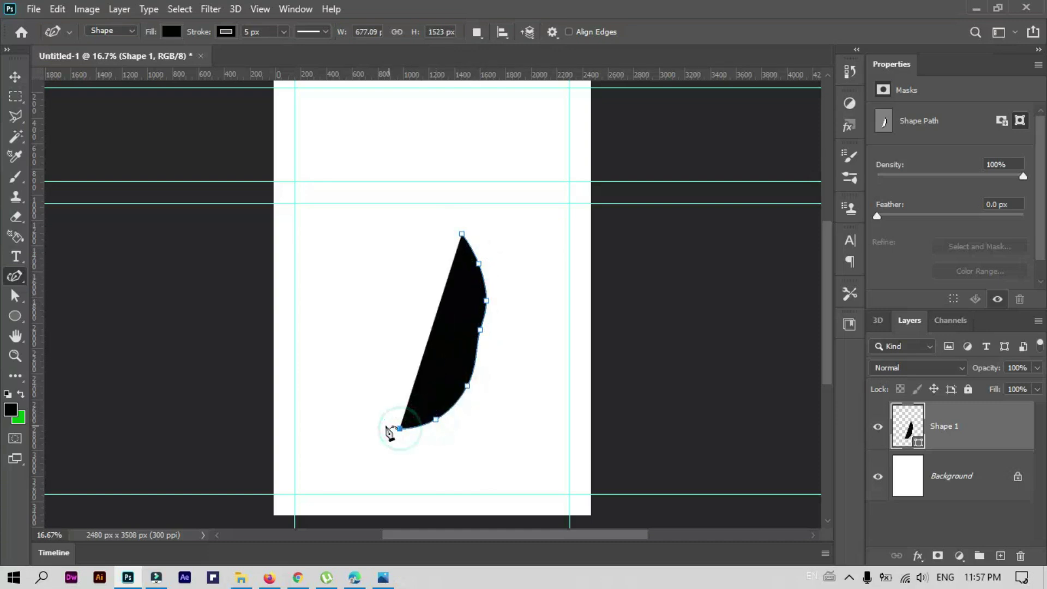
{"action": "left_click", "coordinate": [380, 405]}
{"action": "left_click", "coordinate": [409, 398]}
{"action": "left_click", "coordinate": [424, 373]}
{"action": "left_click", "coordinate": [439, 330]}
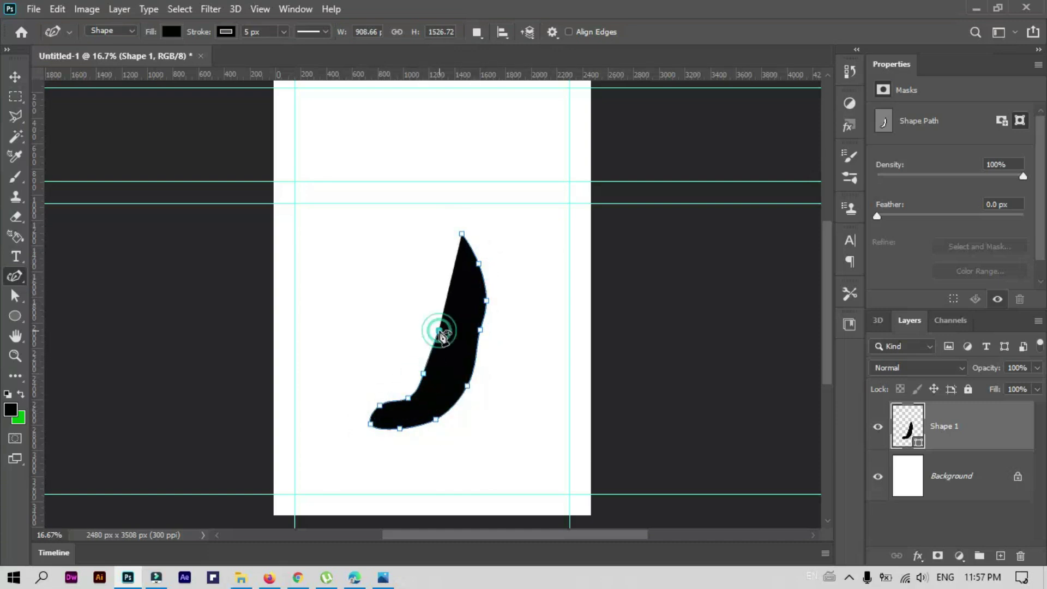
{"action": "left_click", "coordinate": [443, 275]}
{"action": "left_click", "coordinate": [439, 234]}
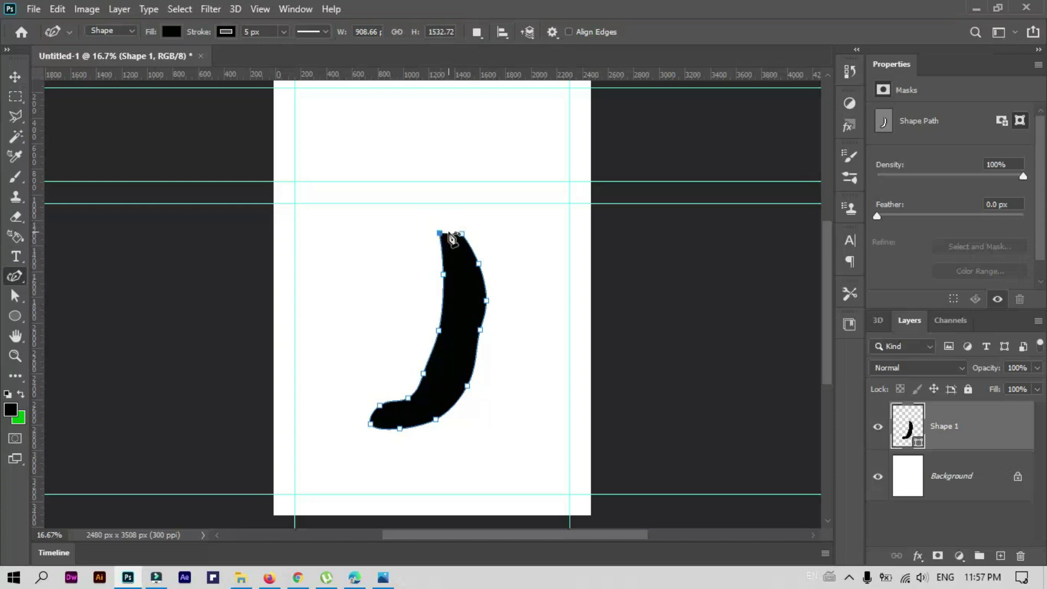
{"action": "left_click", "coordinate": [448, 223]}
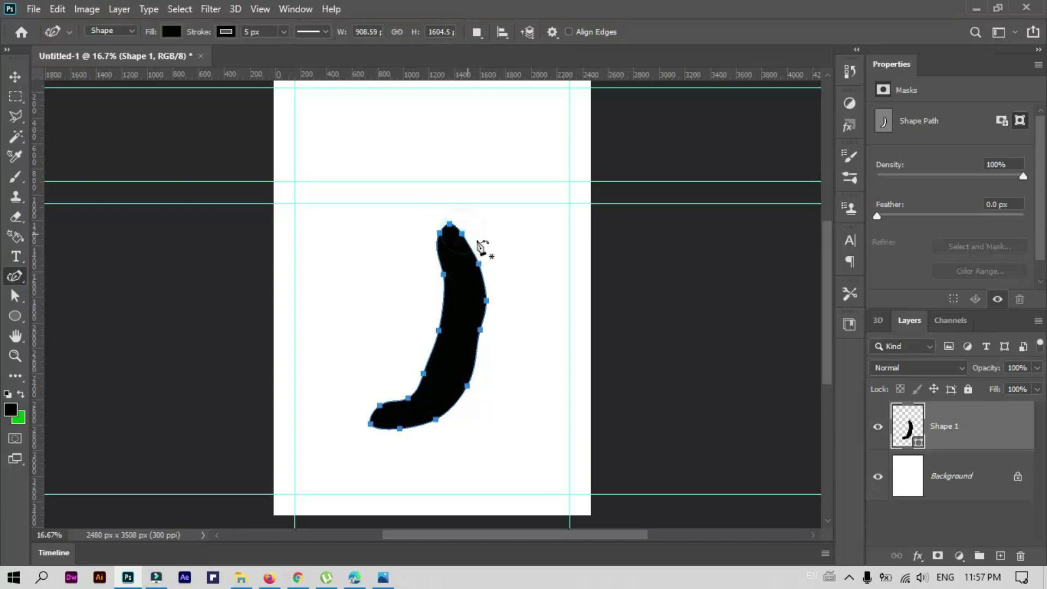
Refine the banana's anchors to round its top, lengthen the bottom hook and smooth the inner curve
{"action": "mouse_move", "coordinate": [462, 234]}
{"action": "left_mouse_down"}
{"action": "mouse_move", "coordinate": [485, 268]}
{"action": "mouse_move", "coordinate": [490, 345]}
{"action": "left_mouse_up"}
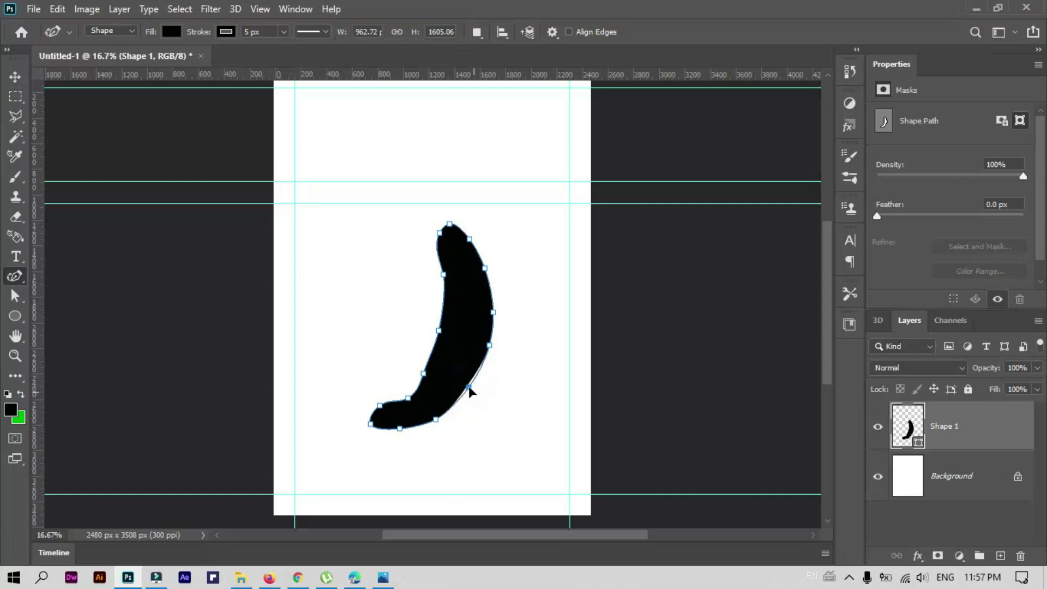
{"action": "left_click", "coordinate": [408, 399]}
{"action": "left_click_drag", "start_coordinate": [408, 401], "coordinate": [405, 390]}
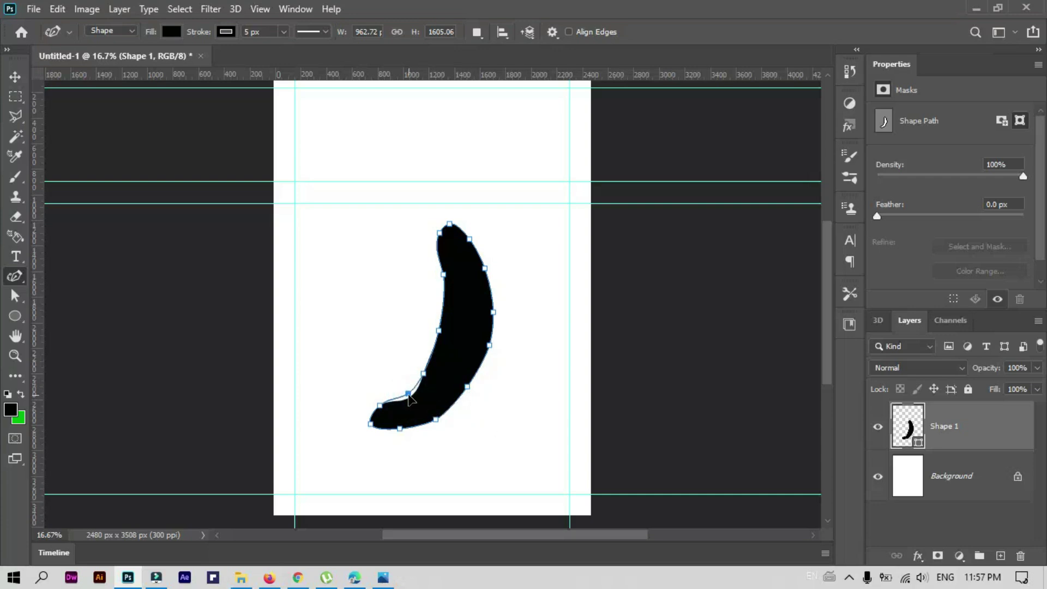
{"action": "left_click_drag", "start_coordinate": [399, 430], "coordinate": [398, 434]}
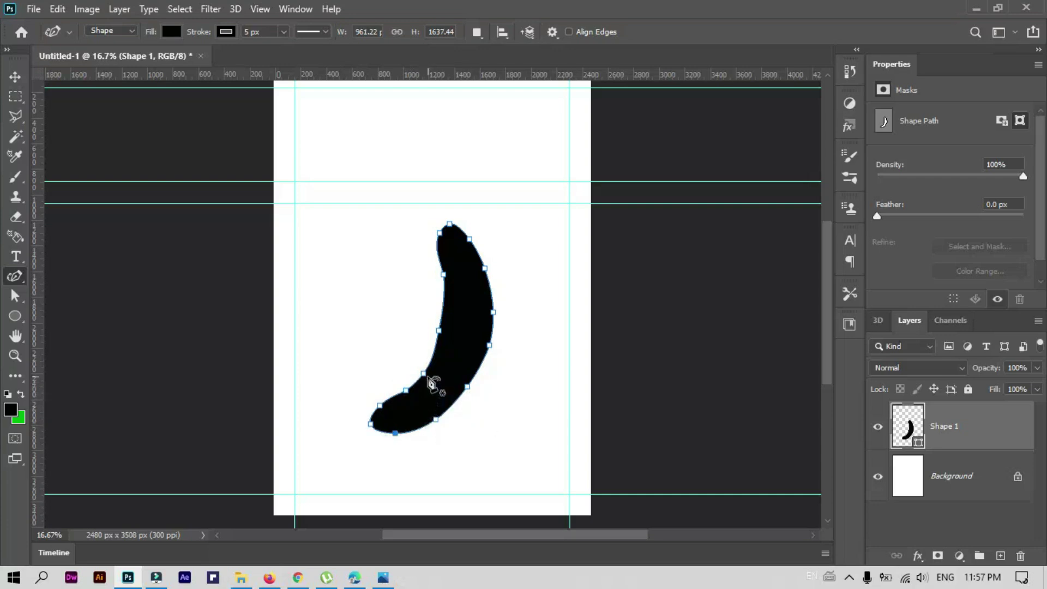
{"action": "left_click_drag", "start_coordinate": [444, 274], "coordinate": [441, 298]}
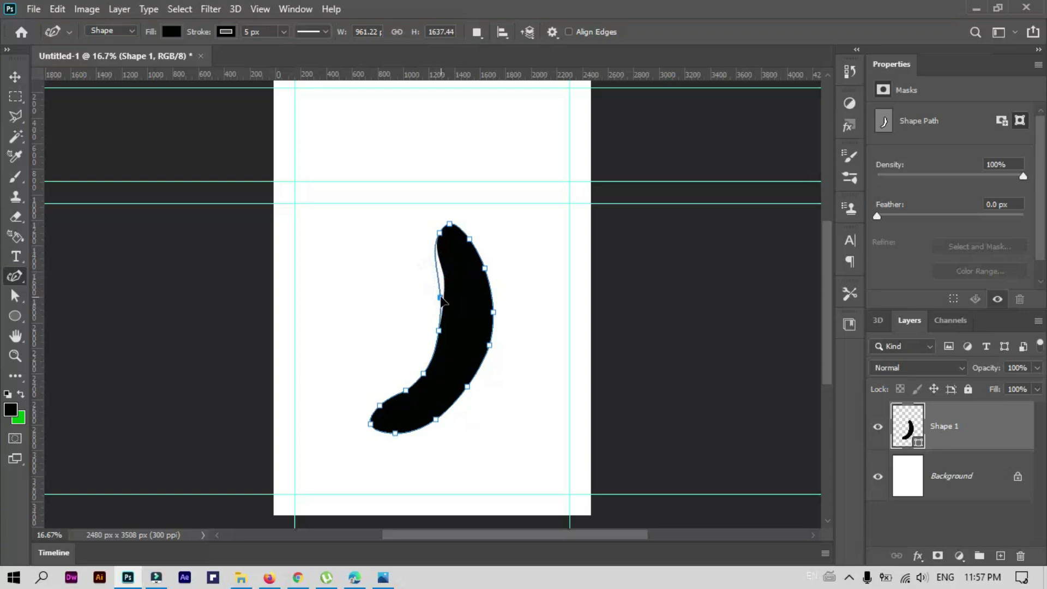
{"action": "mouse_move", "coordinate": [424, 375]}
{"action": "left_mouse_down"}
{"action": "mouse_move", "coordinate": [408, 394]}
{"action": "mouse_move", "coordinate": [416, 381]}
{"action": "mouse_move", "coordinate": [470, 393]}
{"action": "mouse_move", "coordinate": [440, 424]}
{"action": "left_mouse_up"}
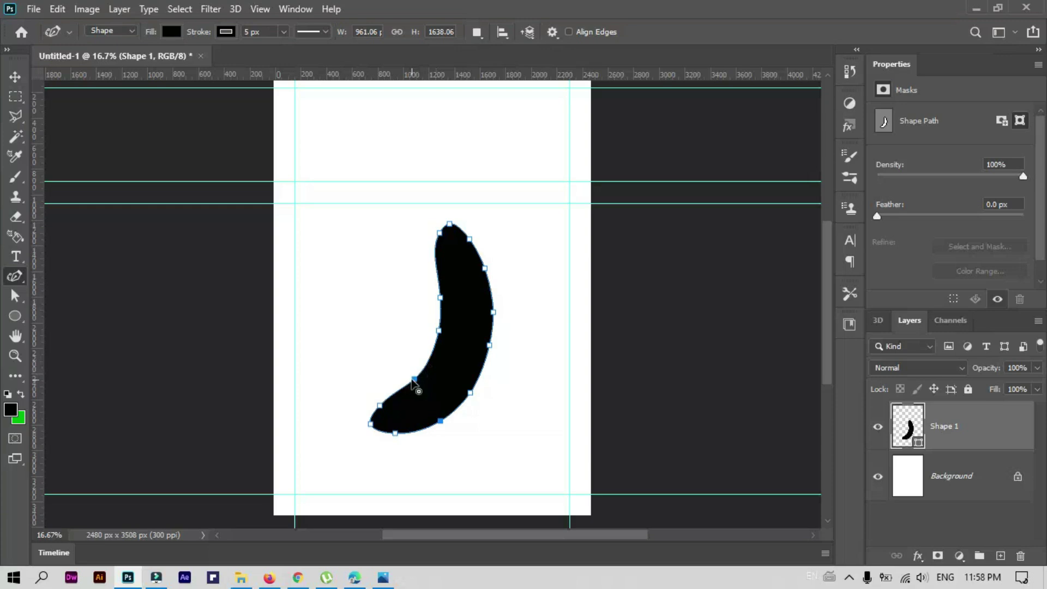
{"action": "left_click_drag", "start_coordinate": [415, 380], "coordinate": [418, 373]}
{"action": "left_click", "coordinate": [440, 298]}
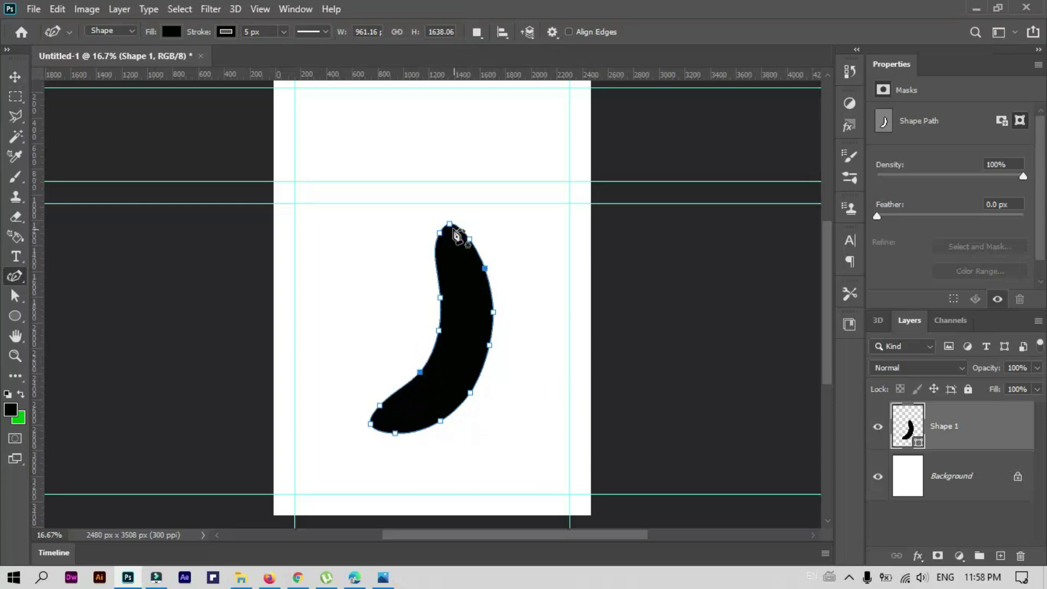
{"action": "left_click_drag", "start_coordinate": [439, 232], "coordinate": [435, 232]}
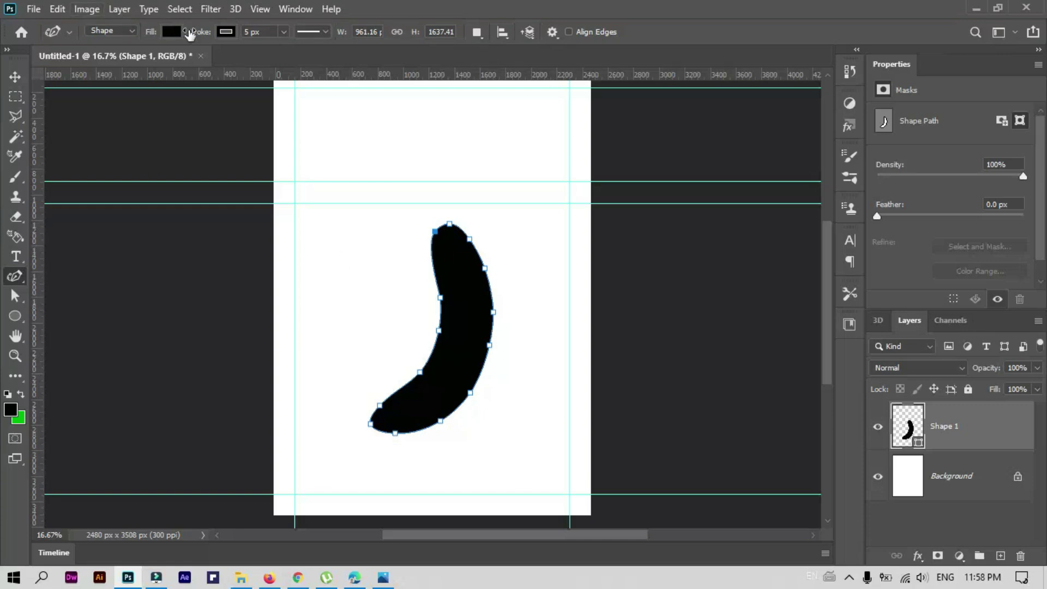
Change the banana shape to no fill with a 10 px black outline
{"action": "left_click", "coordinate": [171, 32]}
{"action": "left_click", "coordinate": [82, 61]}
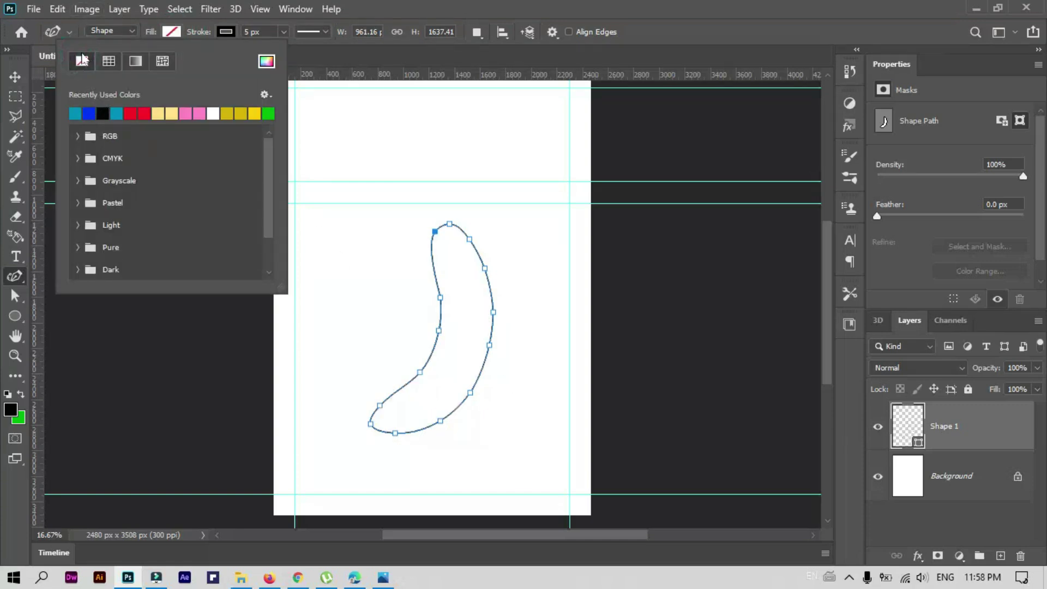
{"action": "left_click", "coordinate": [226, 31]}
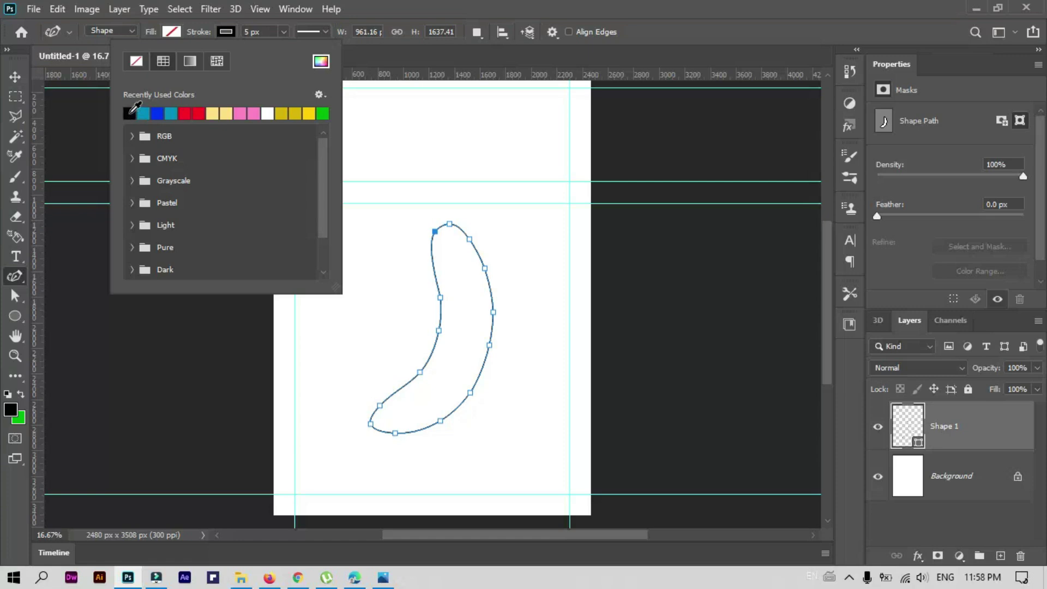
{"action": "left_click", "coordinate": [283, 30]}
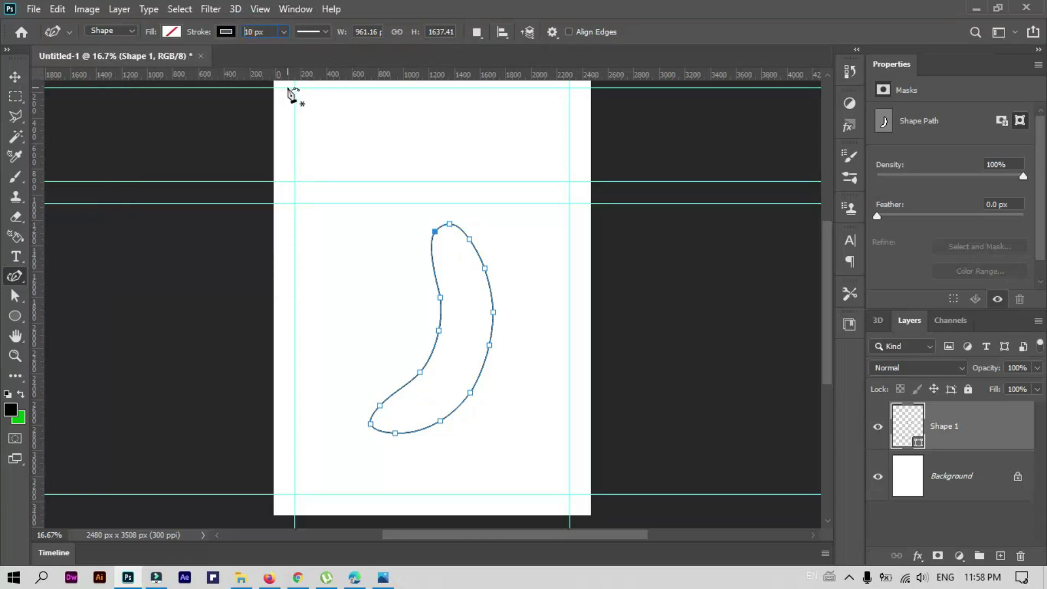
{"action": "key", "text": "Return"}
Adjust the banana's top, lower-left point and inner-curve anchors for a smoother outline
{"action": "scroll", "coordinate": [453, 310], "scroll_direction": "up", "scroll_amount": 3}
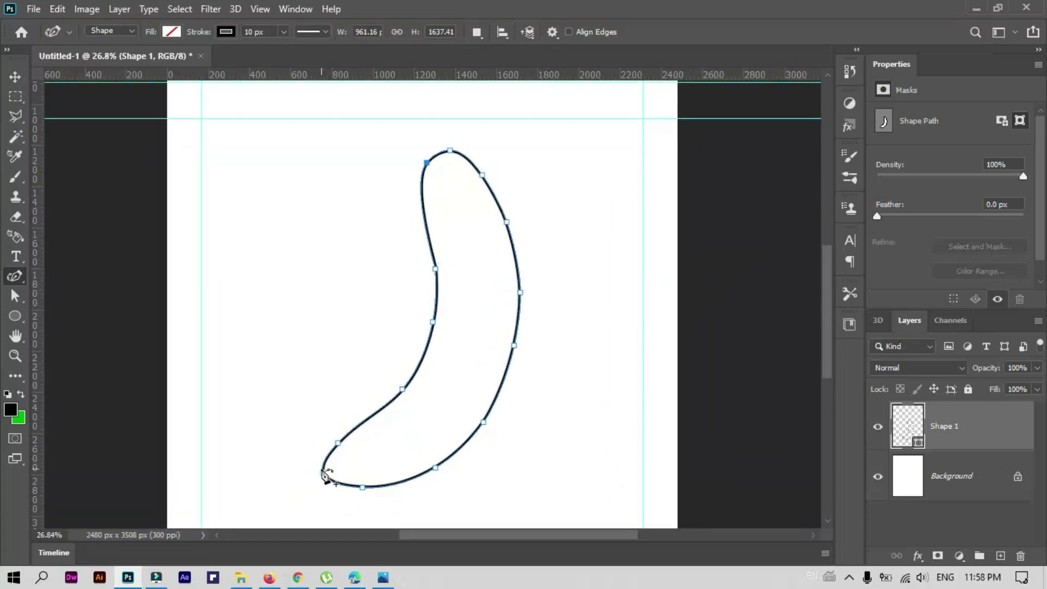
{"action": "left_click", "coordinate": [323, 473]}
{"action": "left_click_drag", "start_coordinate": [450, 152], "coordinate": [455, 157]}
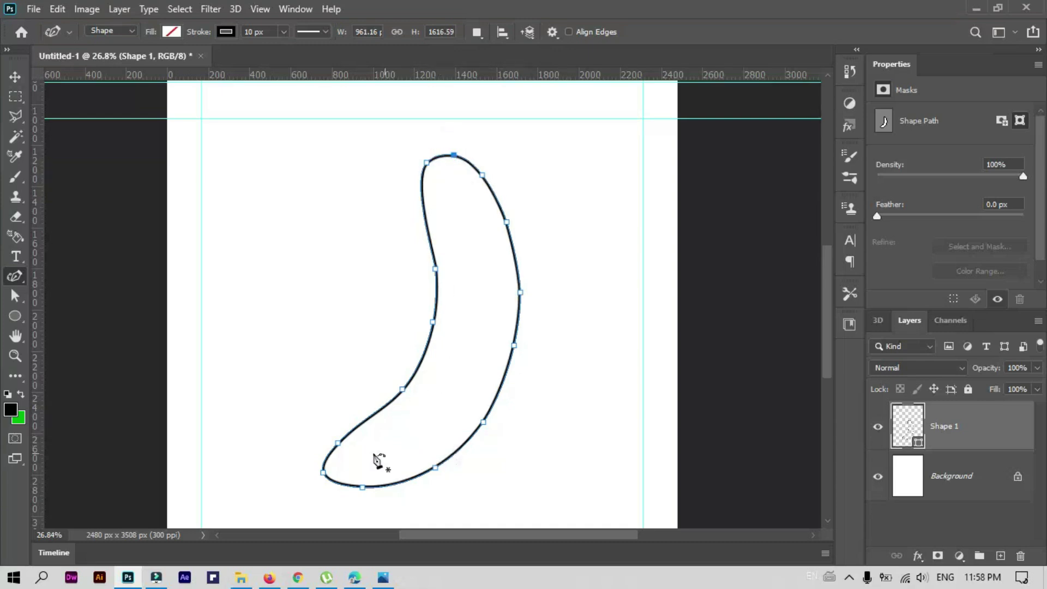
{"action": "left_click_drag", "start_coordinate": [323, 473], "coordinate": [329, 475]}
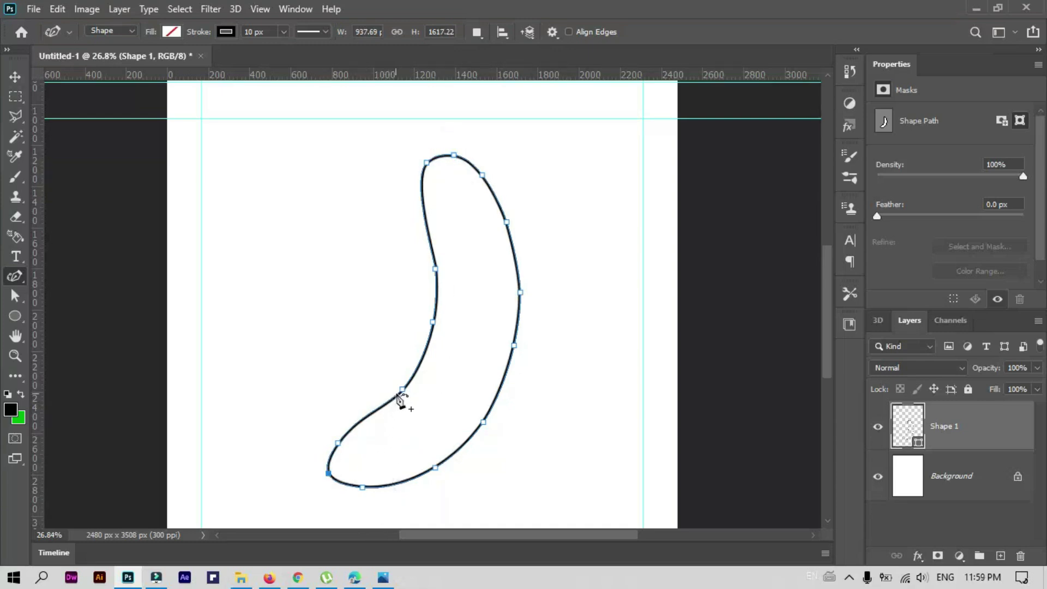
{"action": "left_click", "coordinate": [402, 388]}
{"action": "left_click", "coordinate": [433, 322], "text": "shift"}
{"action": "left_click_drag", "start_coordinate": [435, 270], "coordinate": [428, 271]}
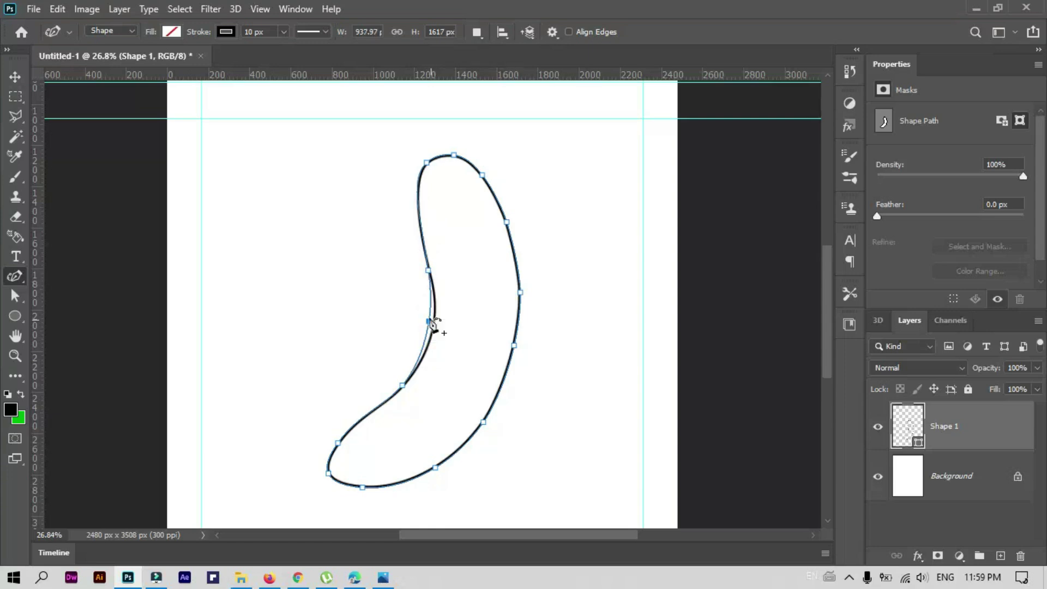
{"action": "left_click_drag", "start_coordinate": [434, 323], "coordinate": [430, 322]}
{"action": "key", "text": "Escape"}
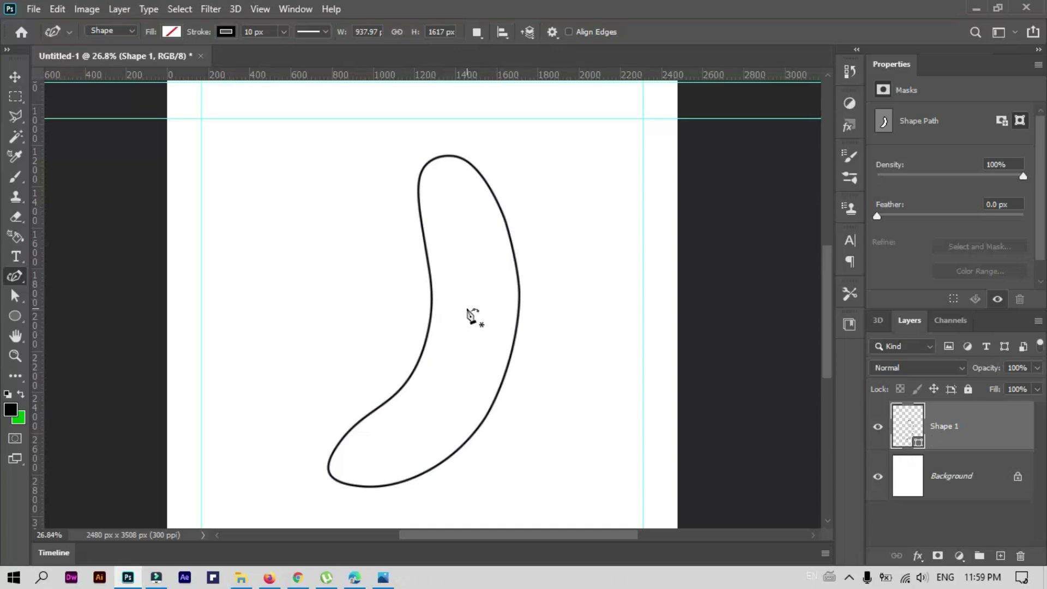
Trace the peel outline from the banana's inner edge down to a curled tip at bottom left
{"action": "left_click", "coordinate": [423, 334]}
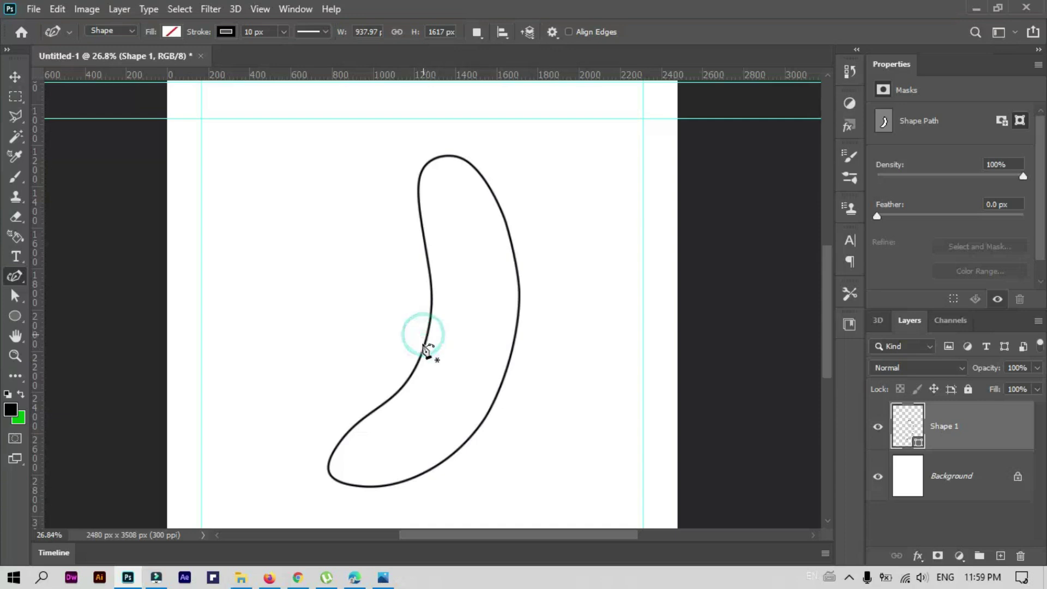
{"action": "left_click", "coordinate": [406, 375]}
{"action": "left_click", "coordinate": [381, 397]}
{"action": "left_click", "coordinate": [353, 416]}
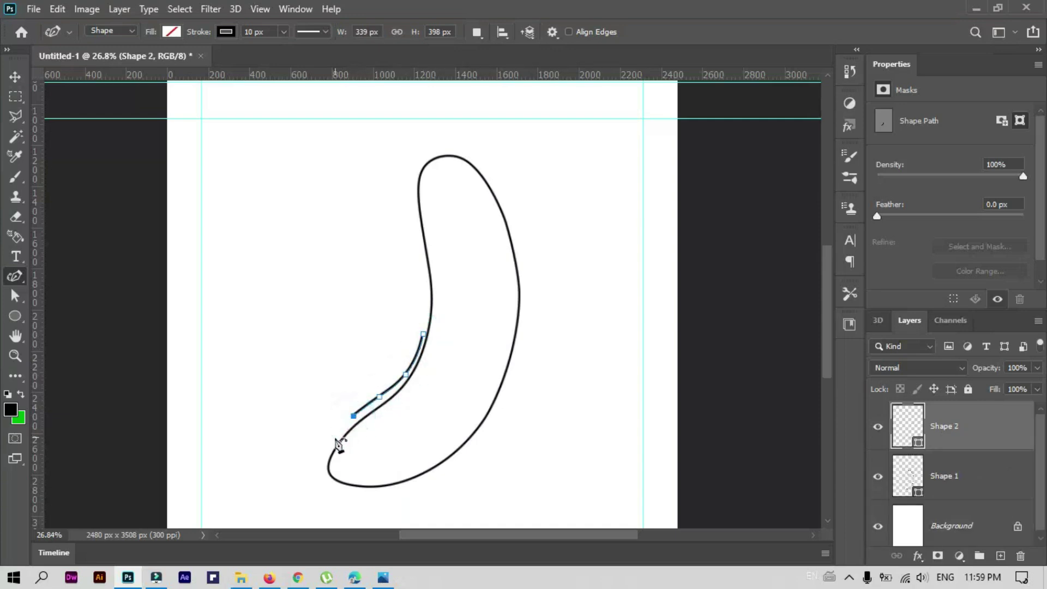
{"action": "left_click", "coordinate": [330, 441]}
{"action": "left_click", "coordinate": [321, 462]}
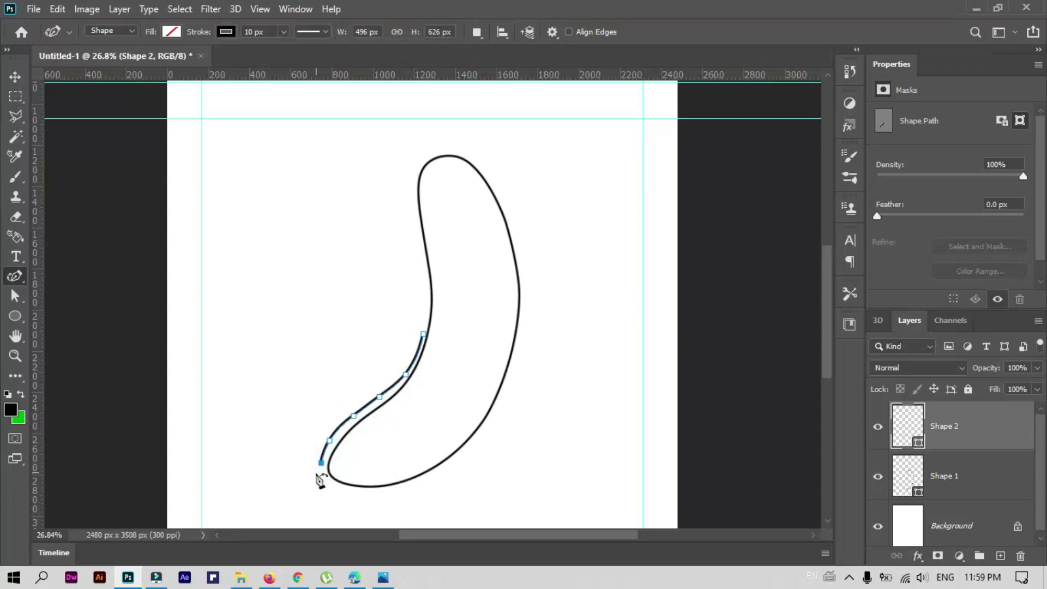
{"action": "left_click", "coordinate": [316, 473]}
{"action": "left_click", "coordinate": [308, 478]}
{"action": "left_click", "coordinate": [283, 490]}
{"action": "left_click", "coordinate": [289, 511]}
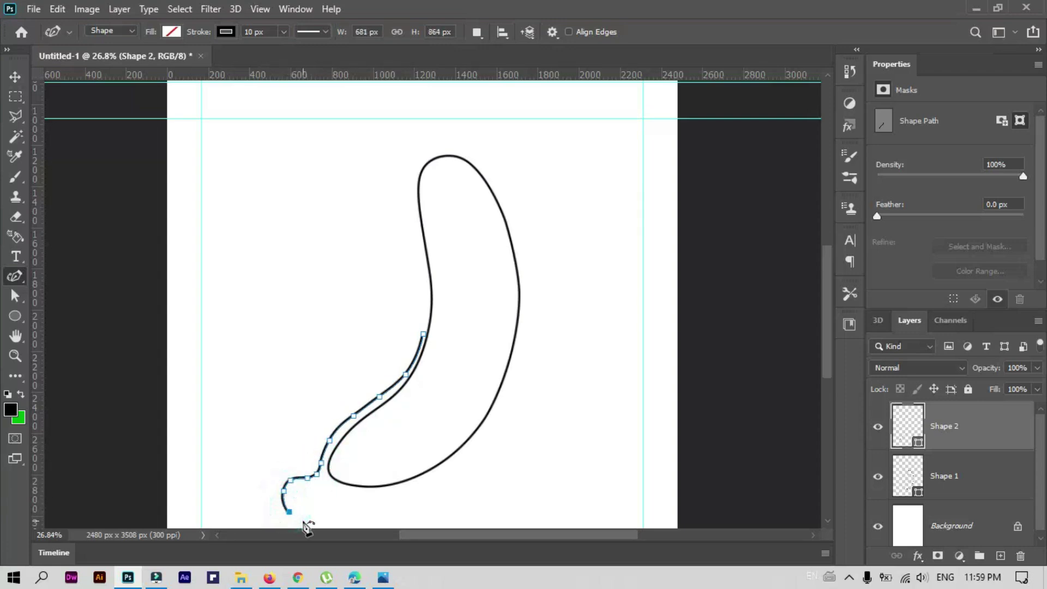
{"action": "left_click", "coordinate": [323, 521]}
{"action": "left_click", "coordinate": [330, 495]}
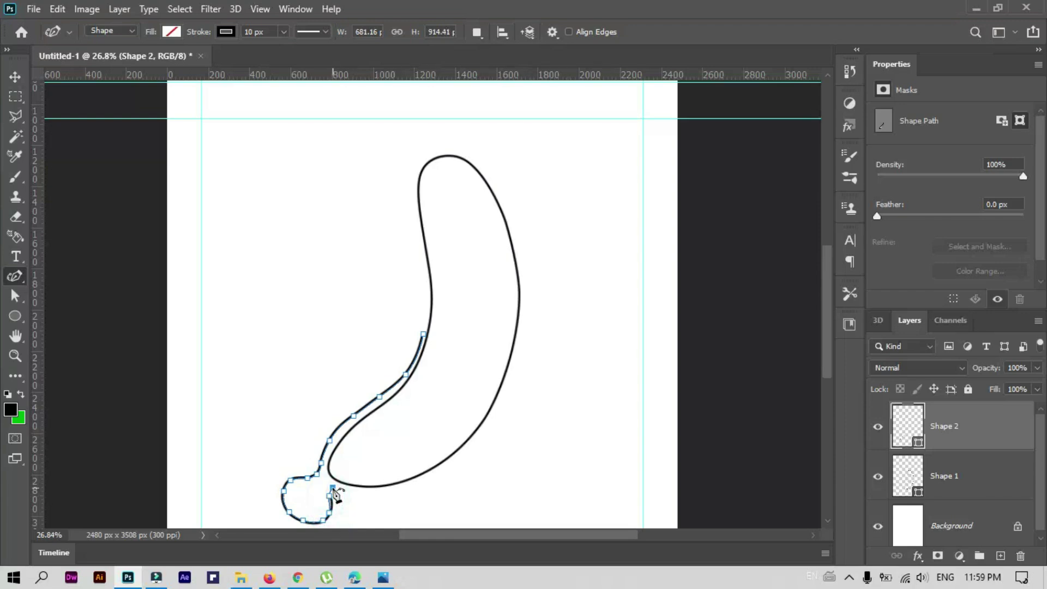
Carry the peel outline along the banana's lower and right edges, close it, and tighten it
{"action": "left_click", "coordinate": [347, 490]}
{"action": "left_click", "coordinate": [391, 489]}
{"action": "left_click", "coordinate": [477, 439]}
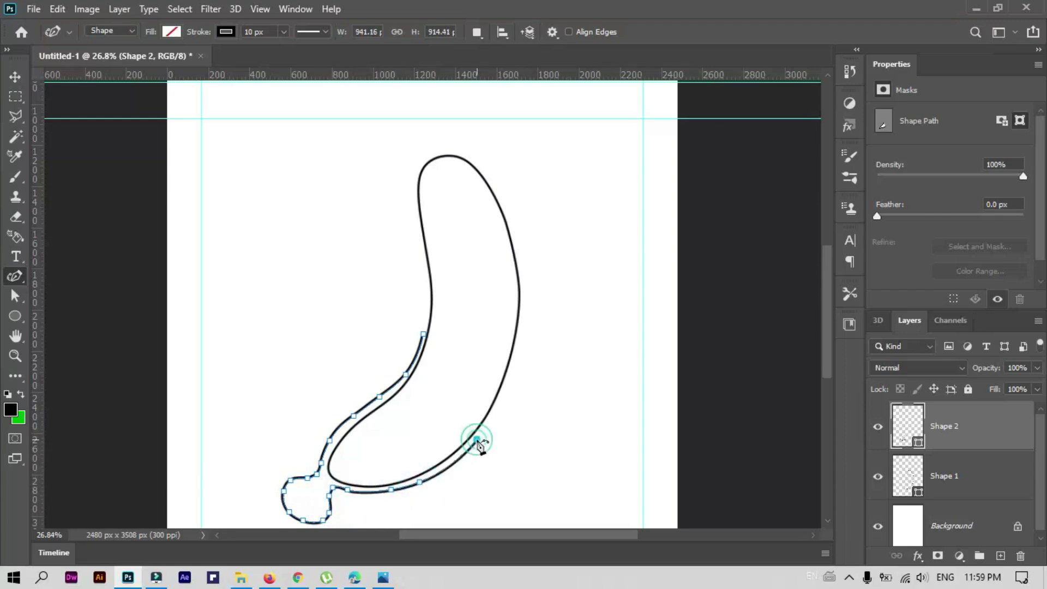
{"action": "left_click", "coordinate": [514, 389]}
{"action": "left_click", "coordinate": [517, 358]}
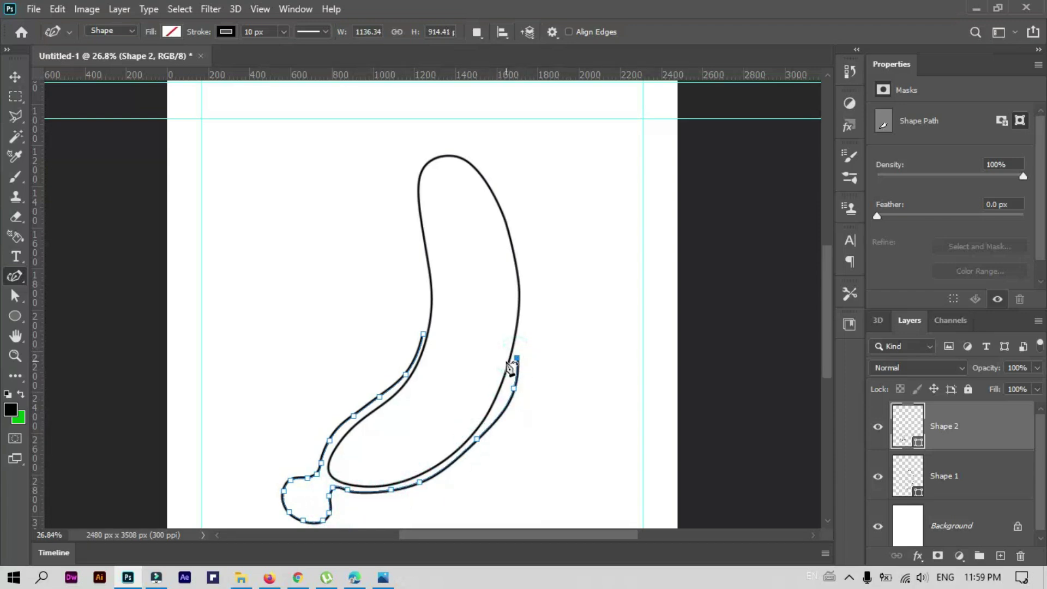
{"action": "left_click", "coordinate": [503, 359]}
{"action": "left_click", "coordinate": [455, 356]}
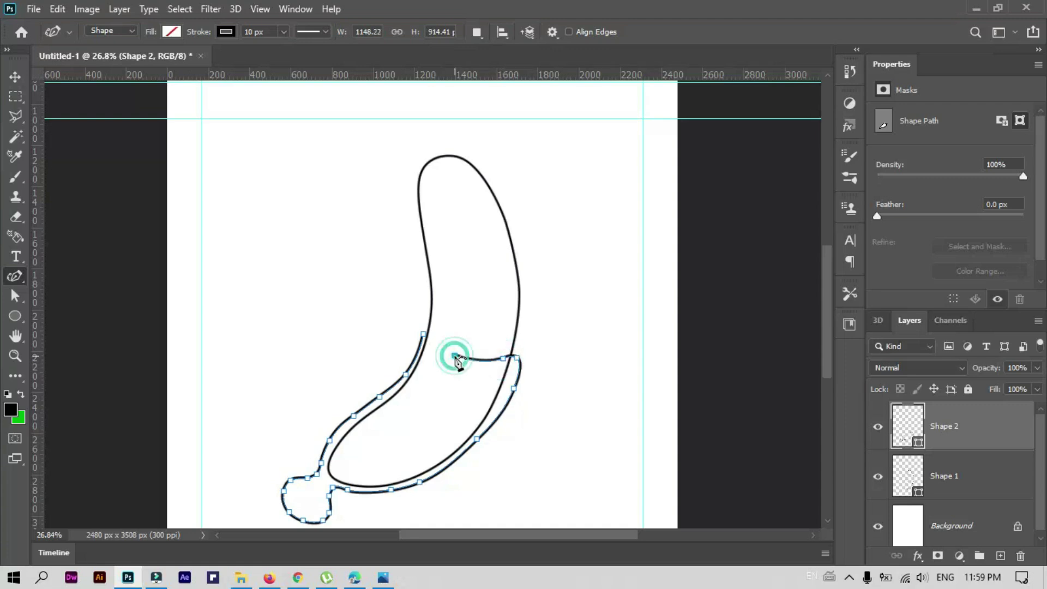
{"action": "left_click", "coordinate": [423, 330]}
{"action": "left_click", "coordinate": [424, 332]}
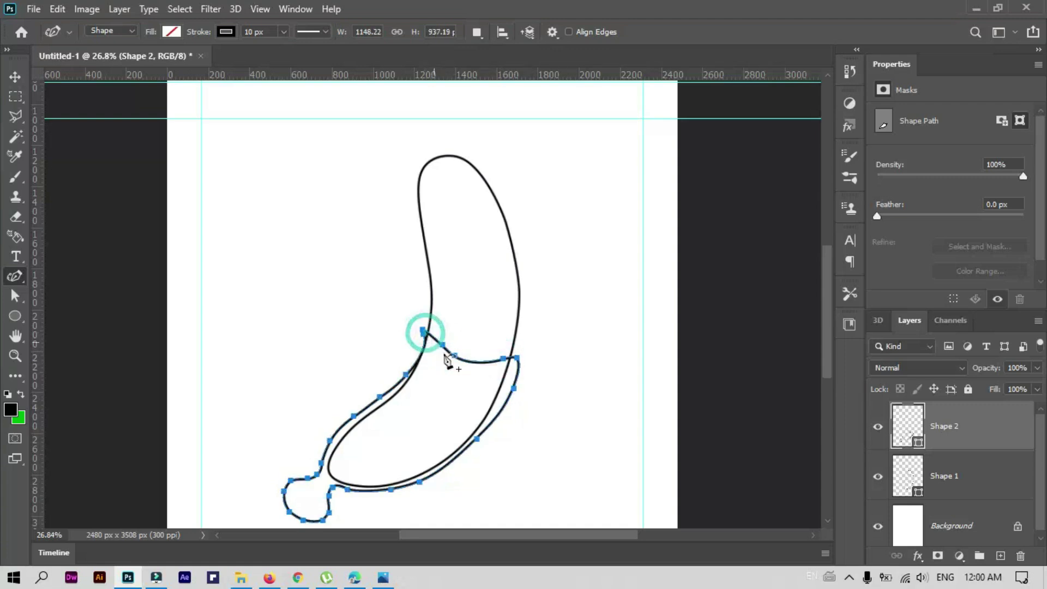
{"action": "left_click", "coordinate": [512, 388]}
{"action": "left_click_drag", "start_coordinate": [511, 388], "coordinate": [506, 386]}
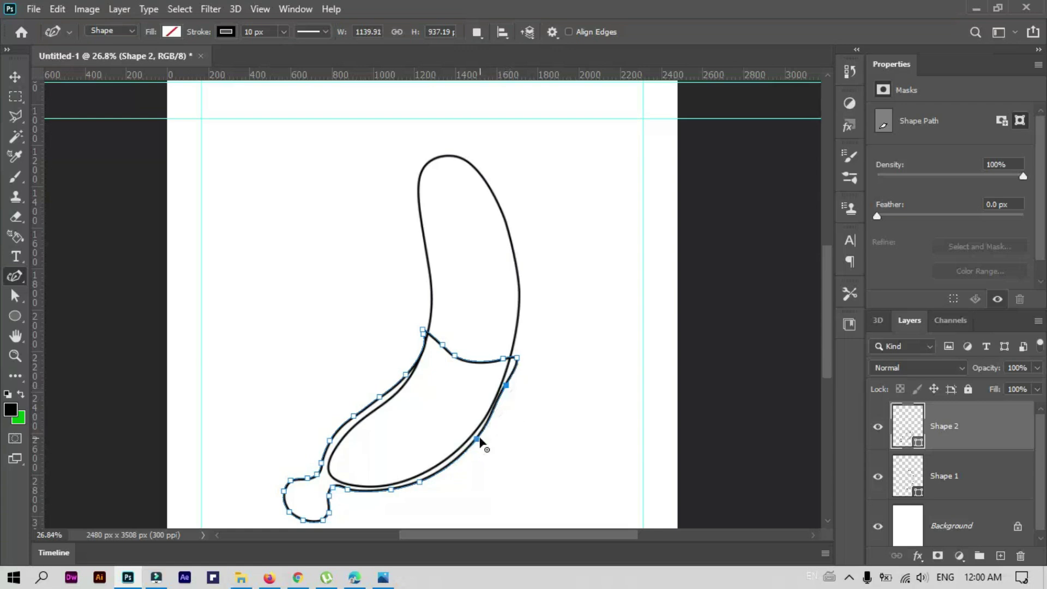
{"action": "left_click_drag", "start_coordinate": [477, 438], "coordinate": [477, 439]}
Fill the peel shape with white and reshape its curled end and notch
{"action": "left_click", "coordinate": [171, 31]}
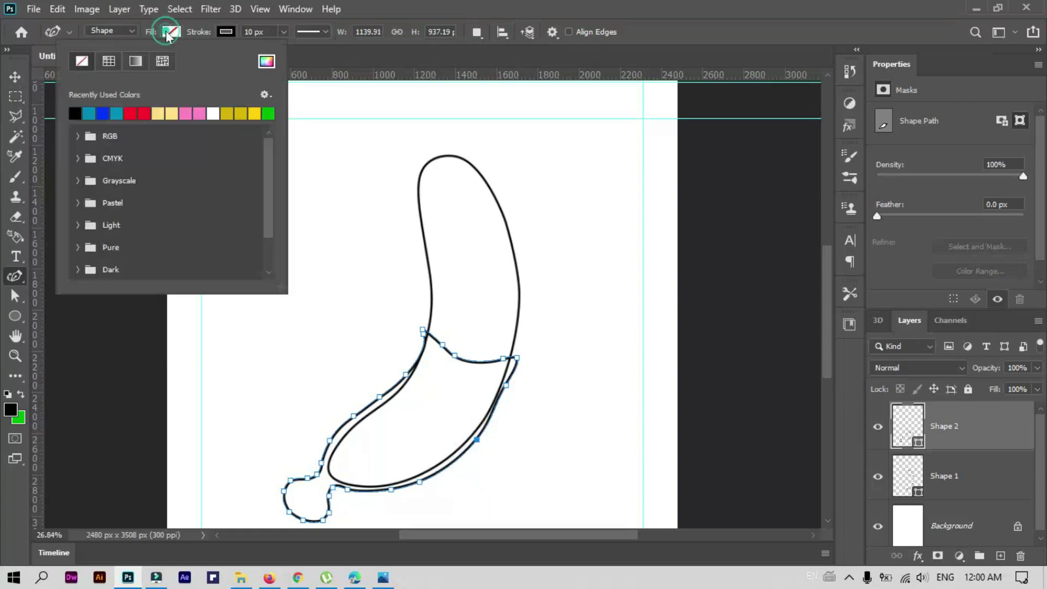
{"action": "left_click", "coordinate": [212, 113]}
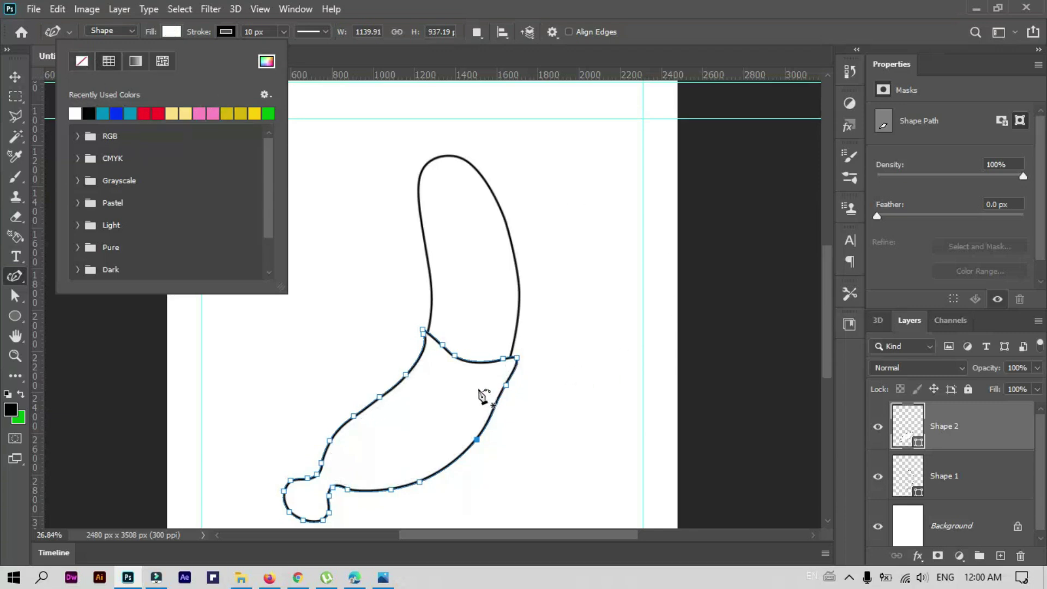
{"action": "left_click", "coordinate": [307, 478]}
{"action": "left_click_drag", "start_coordinate": [306, 478], "coordinate": [309, 484]}
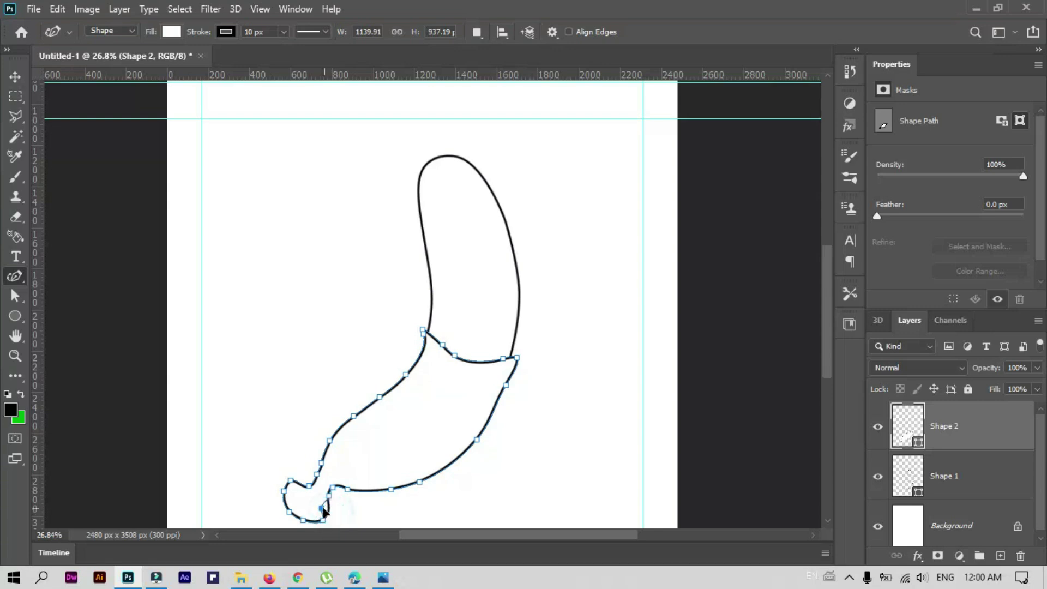
{"action": "scroll", "coordinate": [341, 436], "scroll_direction": "down", "scroll_amount": 3}
{"action": "left_click_drag", "start_coordinate": [328, 434], "coordinate": [336, 451]}
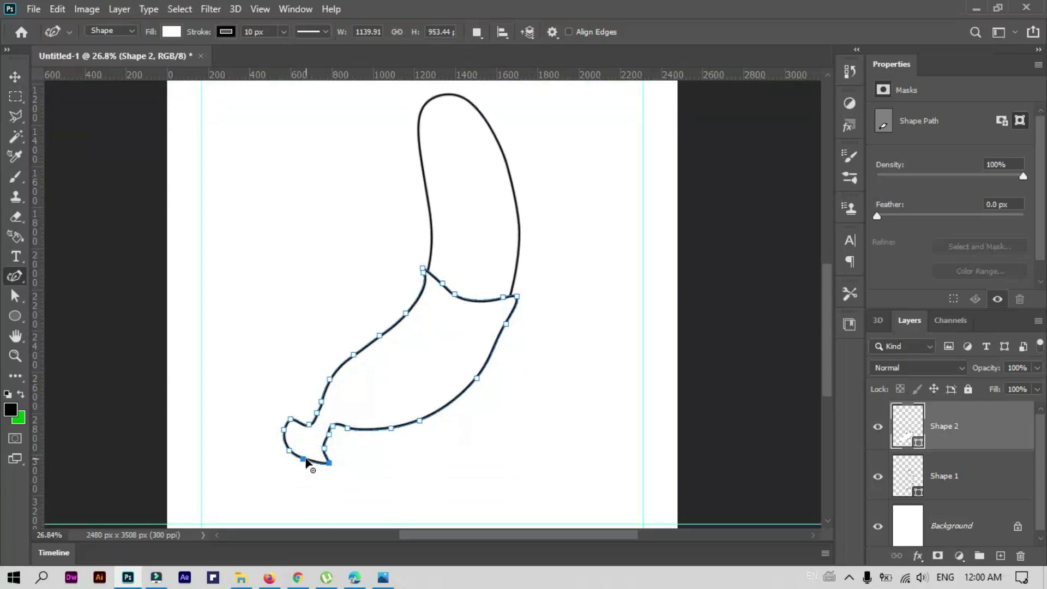
{"action": "left_click", "coordinate": [314, 466]}
{"action": "left_click_drag", "start_coordinate": [308, 465], "coordinate": [306, 460]}
{"action": "left_click", "coordinate": [304, 424], "text": "ctrl"}
{"action": "key", "text": "Return"}
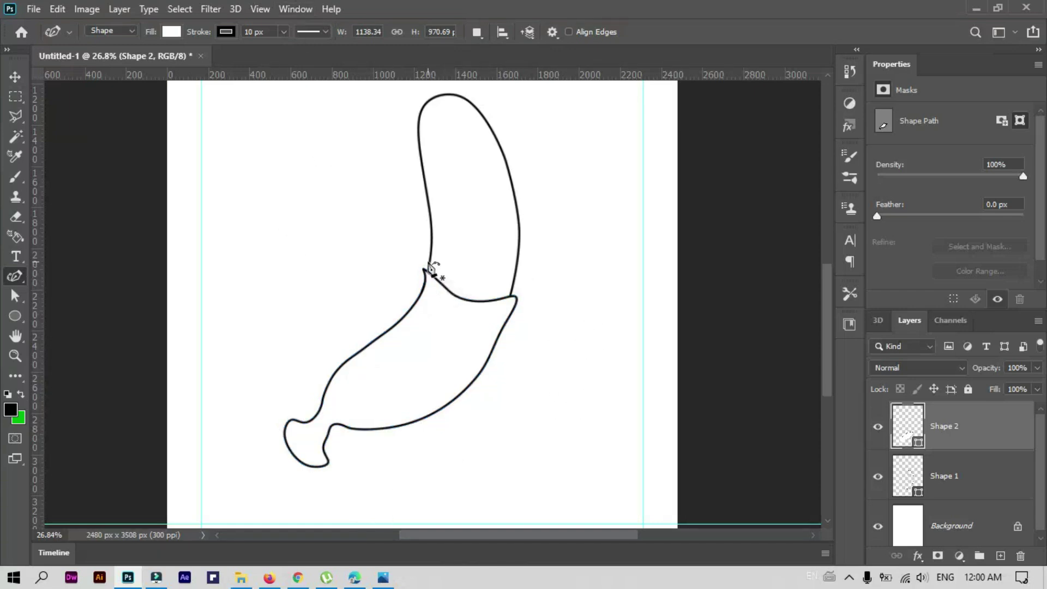
Draw the closed left peel flap shape folding down the banana's left side
{"action": "left_click", "coordinate": [471, 297]}
{"action": "left_click", "coordinate": [462, 277]}
{"action": "left_click", "coordinate": [443, 264]}
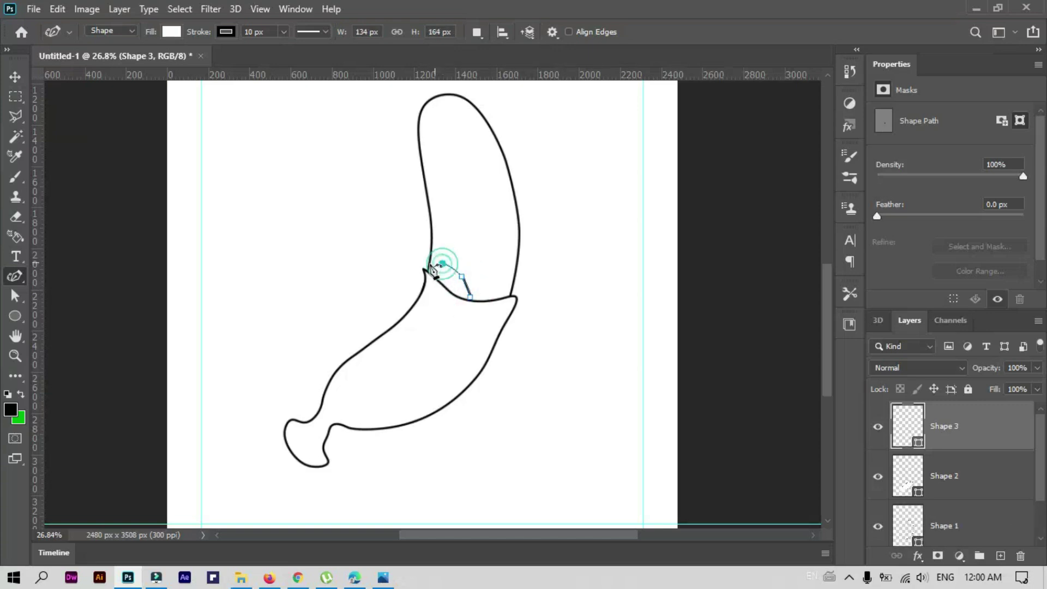
{"action": "left_click", "coordinate": [395, 255]}
{"action": "left_click", "coordinate": [392, 275]}
{"action": "left_click", "coordinate": [384, 301]}
{"action": "left_click", "coordinate": [368, 319]}
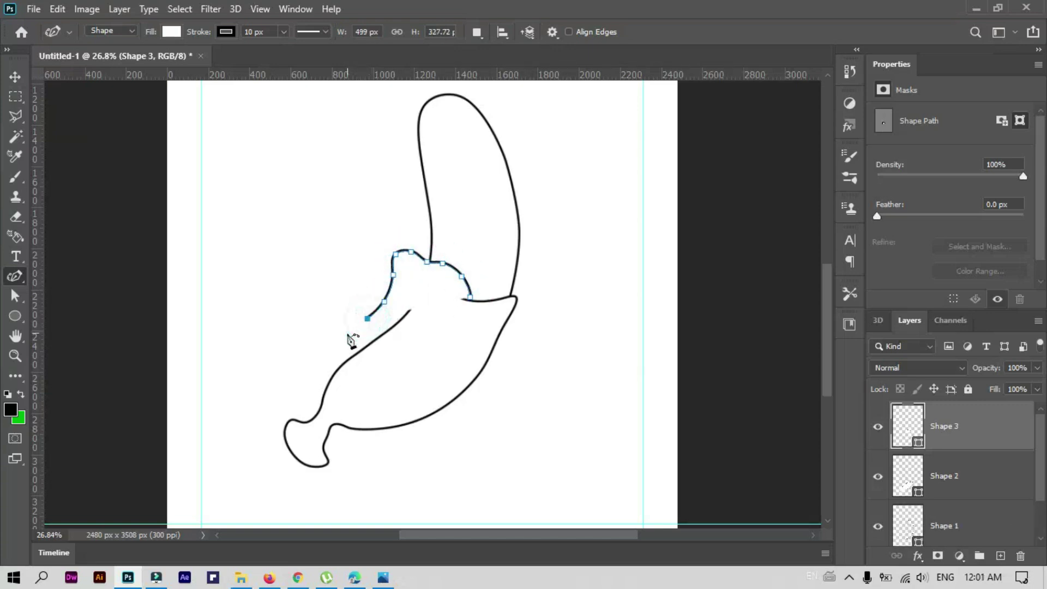
{"action": "left_click", "coordinate": [347, 337]}
{"action": "left_click", "coordinate": [342, 357]}
{"action": "left_click", "coordinate": [348, 357]}
{"action": "left_click", "coordinate": [363, 354]}
{"action": "left_click", "coordinate": [407, 357]}
{"action": "left_click", "coordinate": [438, 328]}
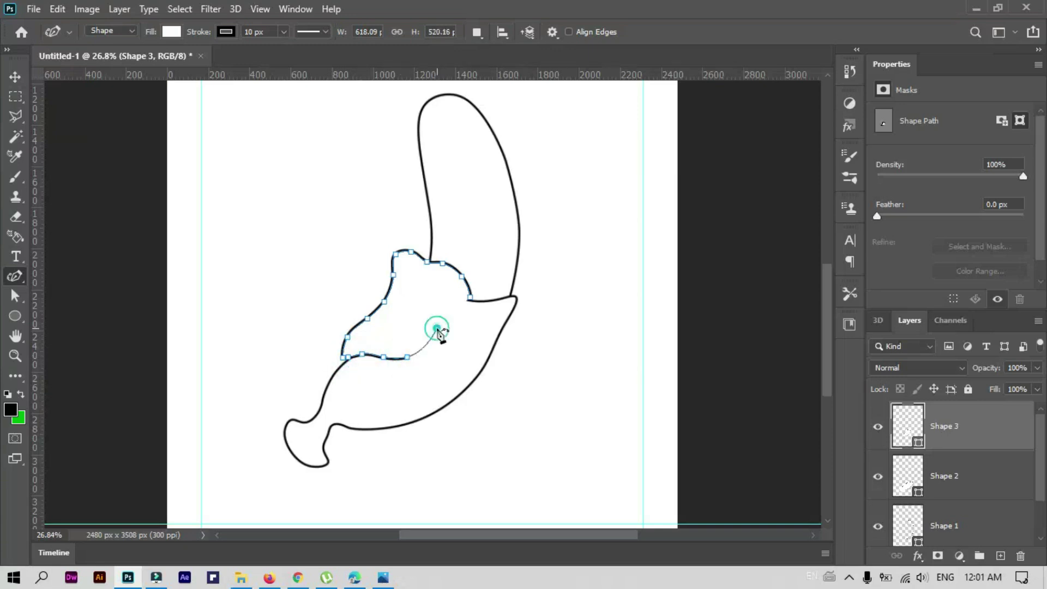
{"action": "left_click", "coordinate": [453, 310]}
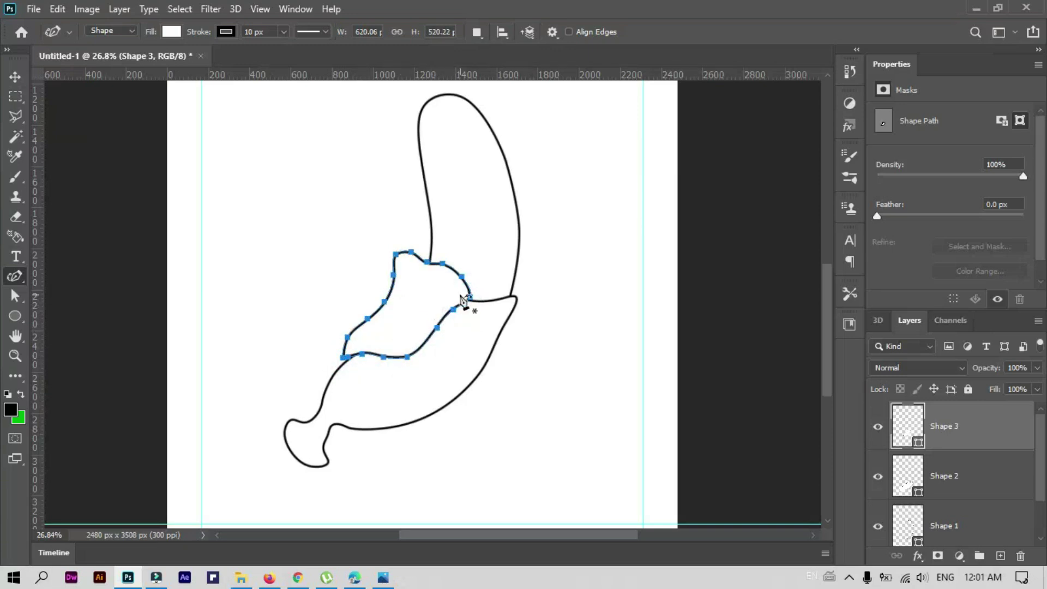
{"action": "key", "text": "Return"}
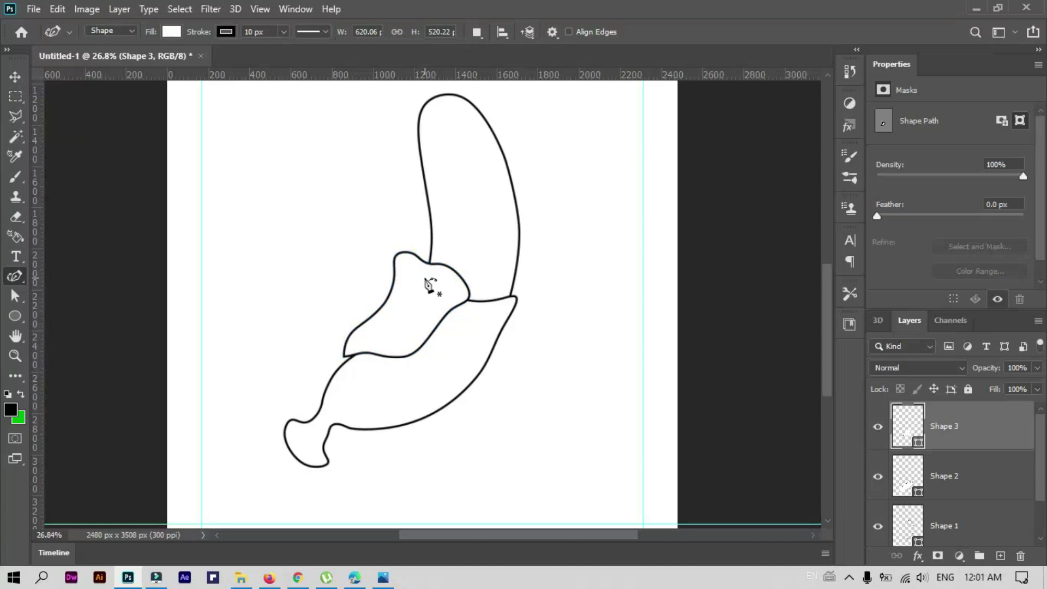
Draw a thin curved crease shape inside the peel flap
{"action": "left_click", "coordinate": [424, 277]}
{"action": "left_click", "coordinate": [429, 267]}
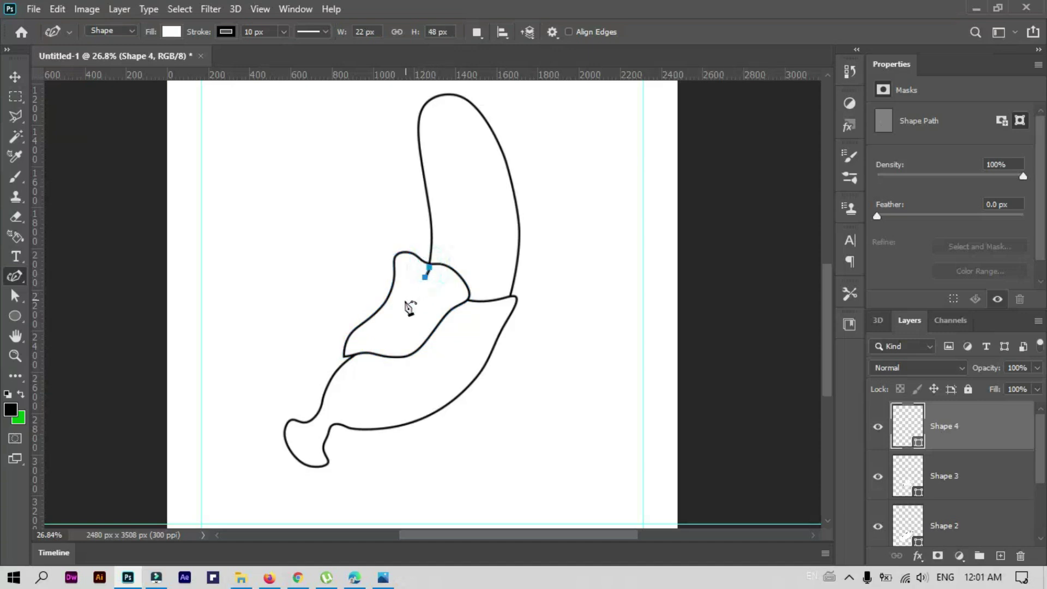
{"action": "left_click", "coordinate": [425, 279]}
{"action": "left_click", "coordinate": [416, 283]}
{"action": "left_click_drag", "start_coordinate": [394, 305], "coordinate": [386, 318]}
{"action": "key", "text": "Escape"}
Outline a white right peel flap beside the left flap, down to the banana's bottom
{"action": "left_click", "coordinate": [469, 296]}
{"action": "left_click", "coordinate": [484, 280]}
{"action": "left_click", "coordinate": [537, 325]}
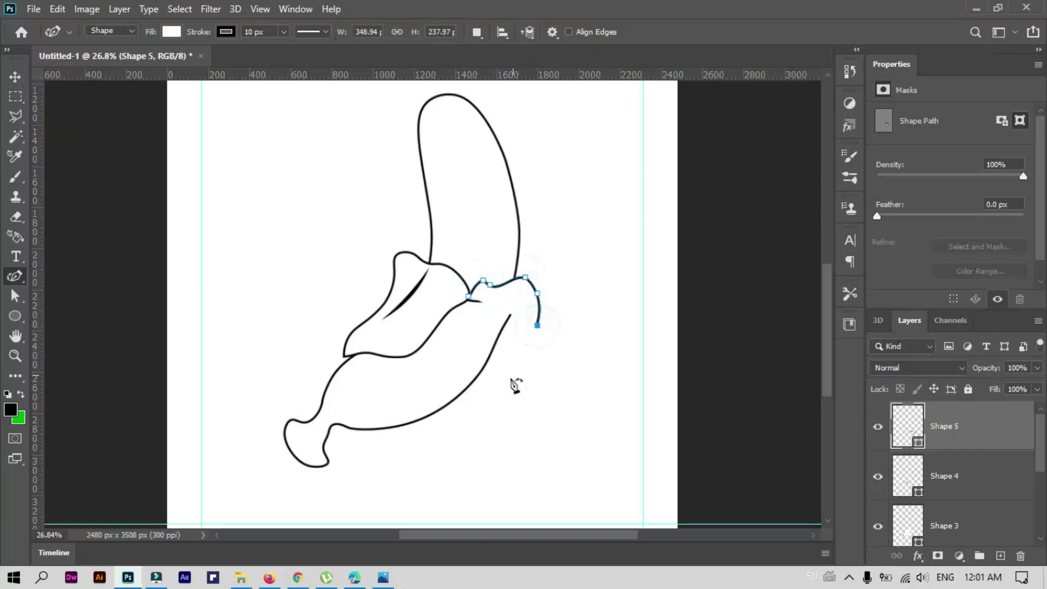
{"action": "left_click", "coordinate": [509, 383]}
{"action": "left_click", "coordinate": [475, 408]}
{"action": "left_click", "coordinate": [434, 409]}
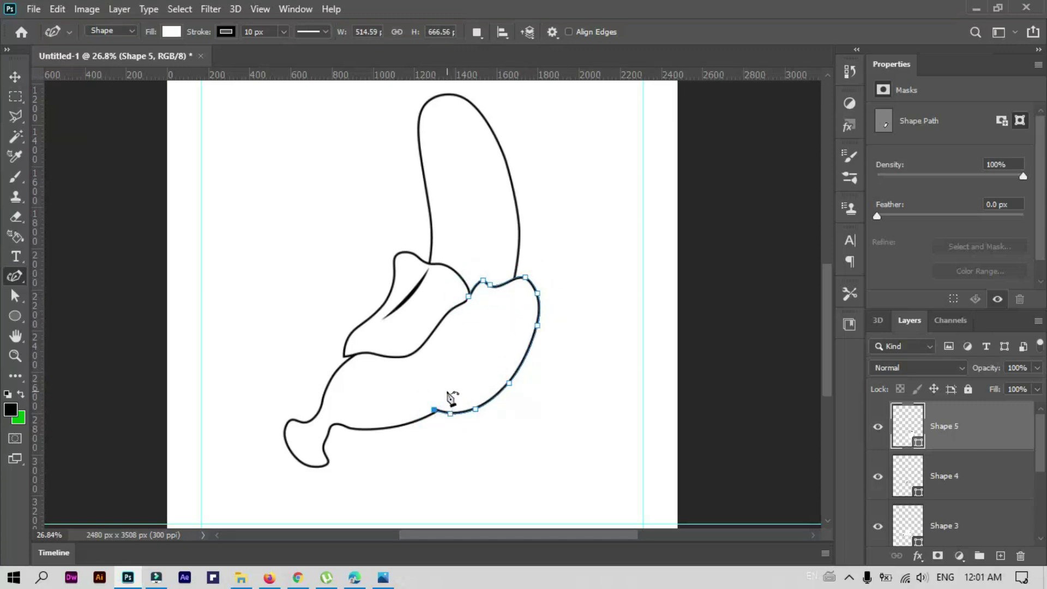
{"action": "left_click", "coordinate": [446, 391]}
{"action": "left_click", "coordinate": [450, 370]}
{"action": "left_click", "coordinate": [452, 349]}
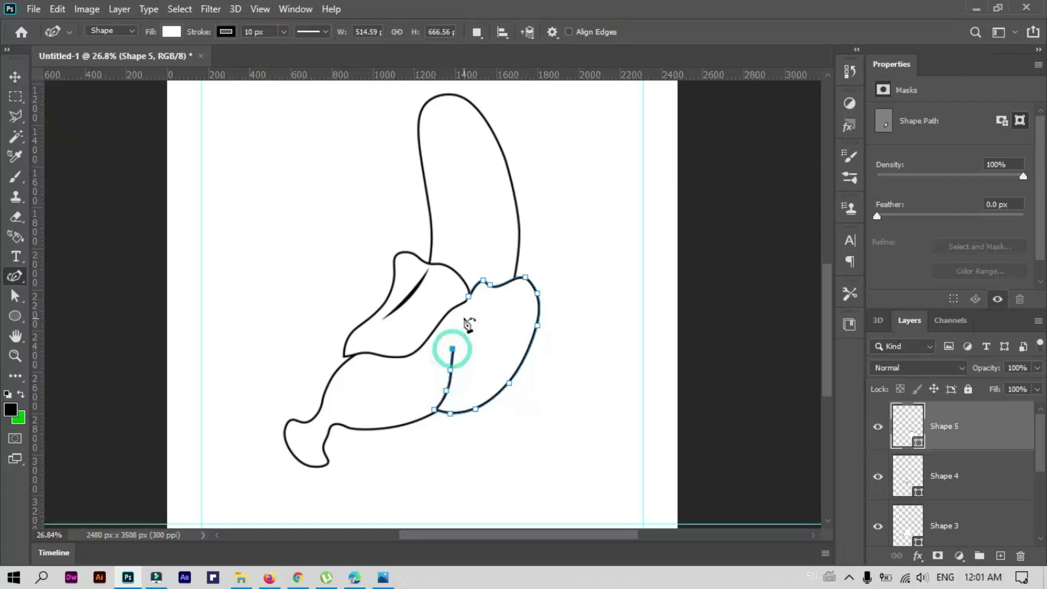
{"action": "left_click", "coordinate": [463, 315]}
{"action": "left_click", "coordinate": [468, 296]}
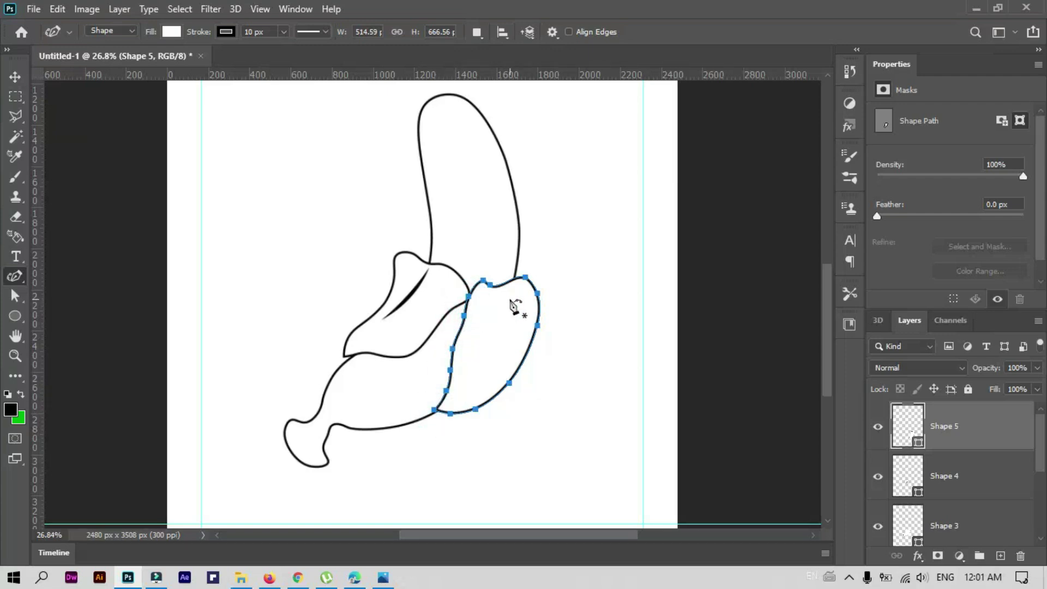
{"action": "key", "text": "Escape"}
Draw a short crease line inside the right peel flap
{"action": "left_click", "coordinate": [504, 294]}
{"action": "left_click", "coordinate": [506, 323]}
{"action": "left_click", "coordinate": [493, 346]}
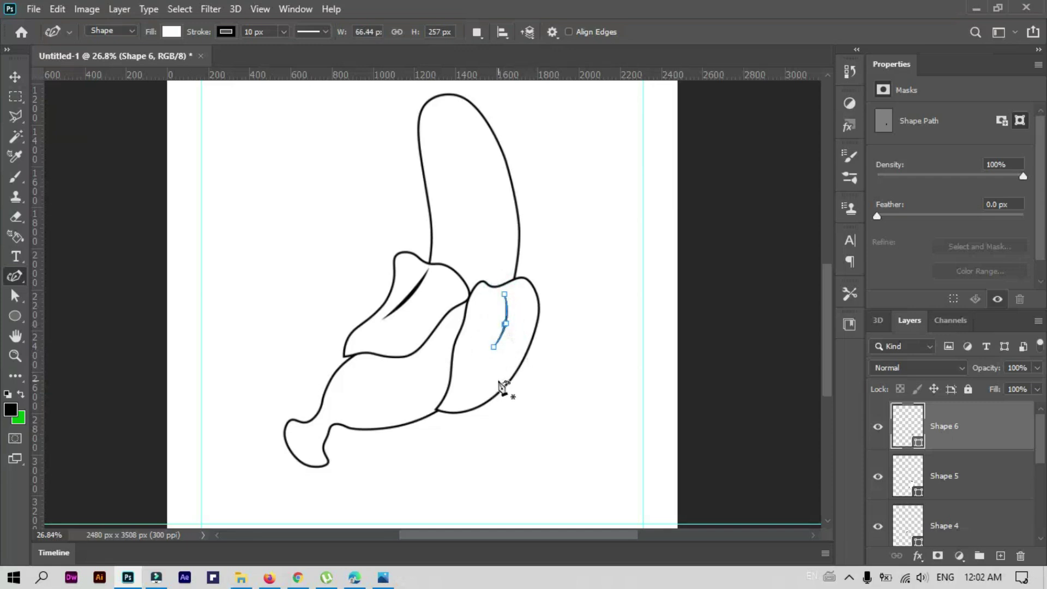
{"action": "key", "text": "Escape"}
Trace a closed narrow strip down the banana's right edge as Shape 7
{"action": "left_click", "coordinate": [520, 253]}
{"action": "left_click", "coordinate": [537, 268]}
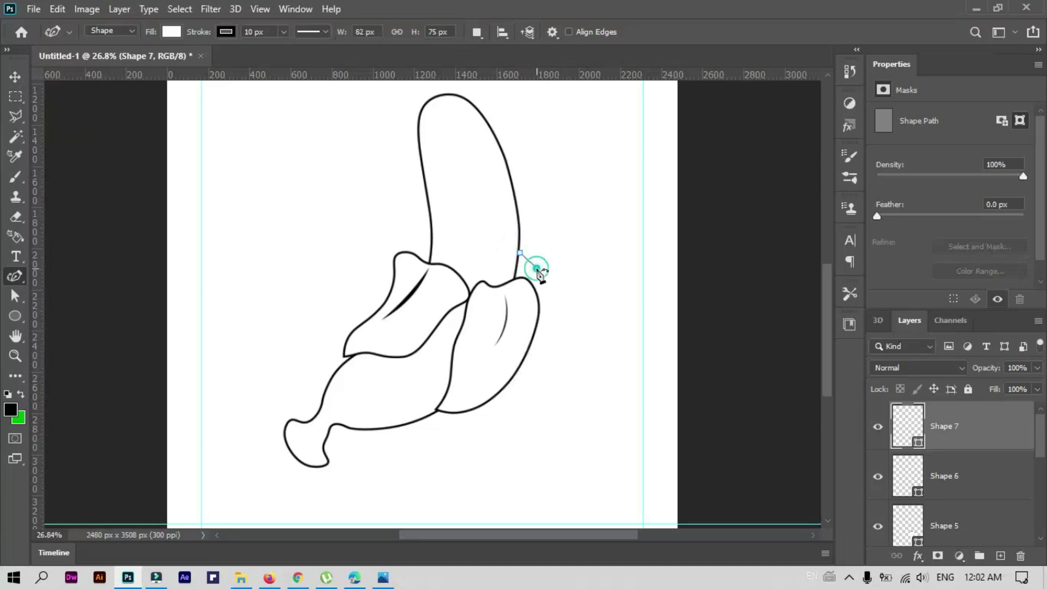
{"action": "left_click", "coordinate": [537, 287]}
{"action": "left_click", "coordinate": [537, 291]}
{"action": "left_click", "coordinate": [530, 328]}
{"action": "left_click", "coordinate": [529, 370]}
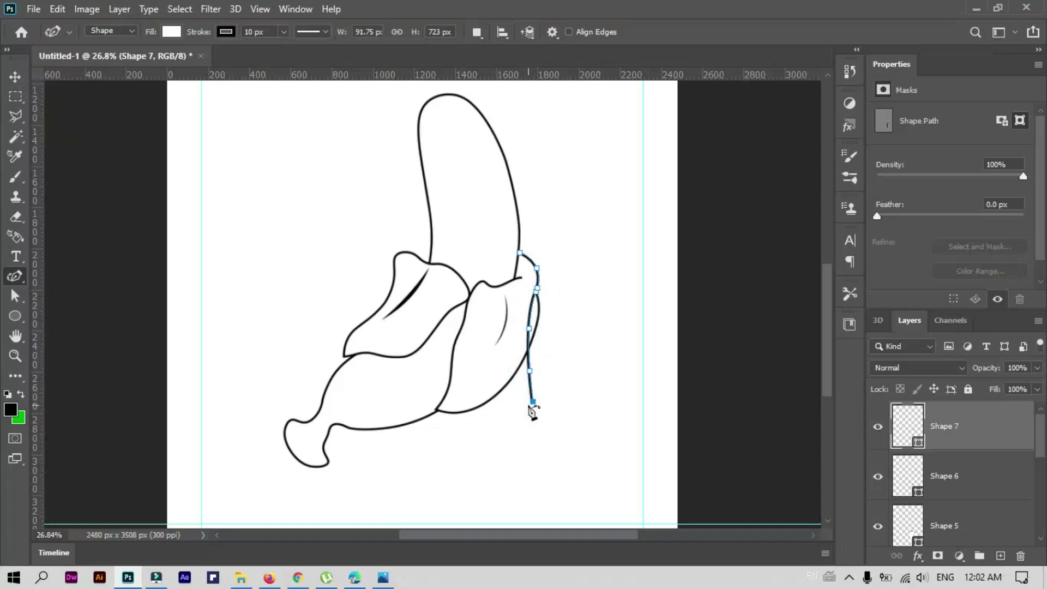
{"action": "left_click", "coordinate": [532, 402]}
{"action": "left_click", "coordinate": [508, 386]}
{"action": "left_click", "coordinate": [499, 366]}
{"action": "left_click", "coordinate": [495, 345]}
{"action": "left_click", "coordinate": [496, 304]}
{"action": "left_click", "coordinate": [511, 272]}
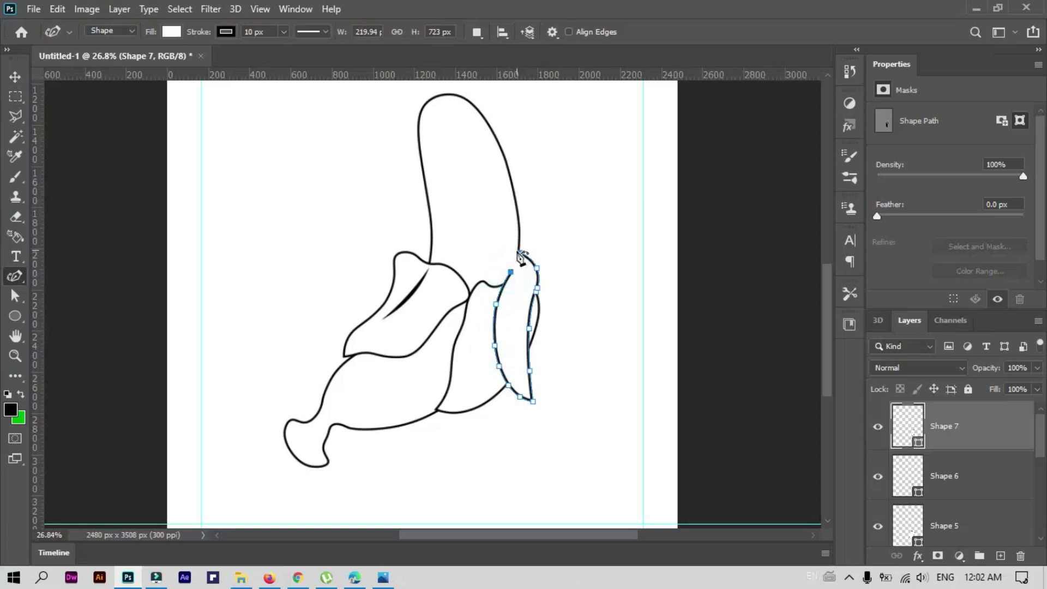
{"action": "left_click", "coordinate": [518, 252]}
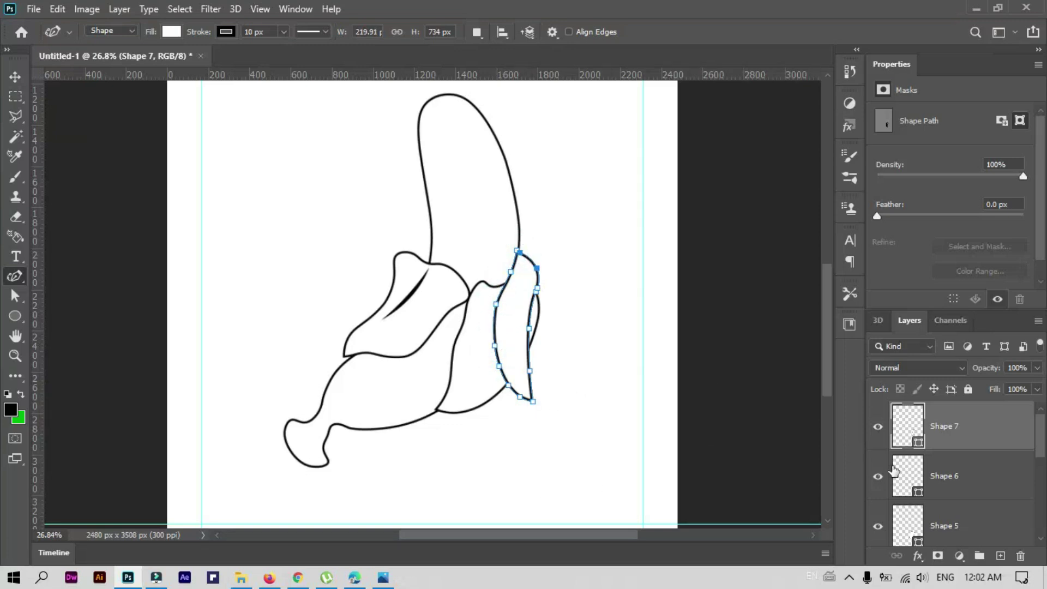
Sink Shape 7 beneath the peels, then draw a back flap tip above the left peel below Shape 1
{"action": "left_click_drag", "start_coordinate": [938, 426], "coordinate": [949, 483]}
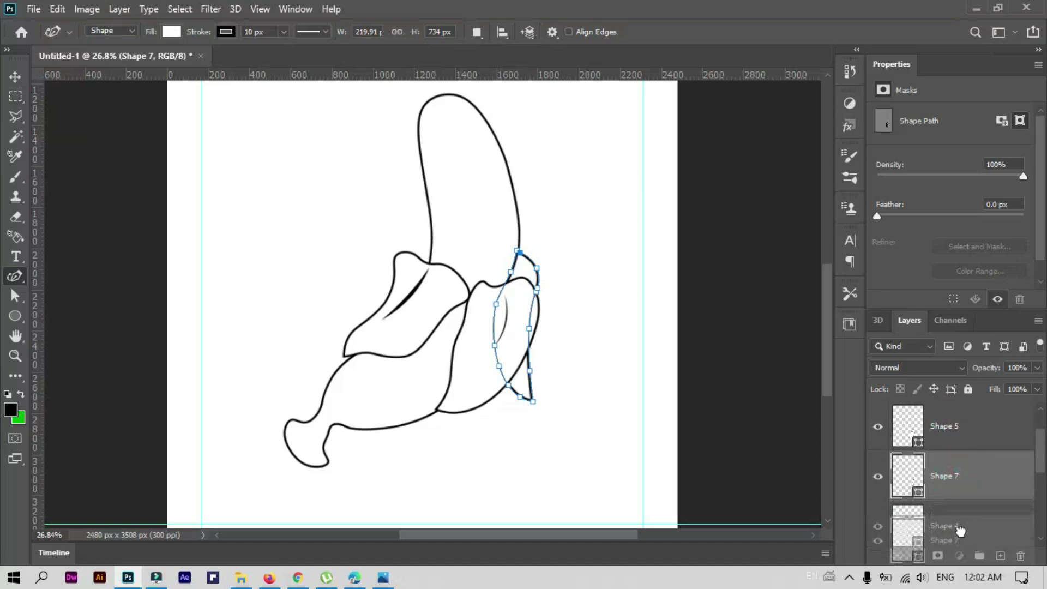
{"action": "mouse_move", "coordinate": [949, 484]}
{"action": "left_mouse_down"}
{"action": "mouse_move", "coordinate": [957, 553]}
{"action": "mouse_move", "coordinate": [958, 491]}
{"action": "left_mouse_up"}
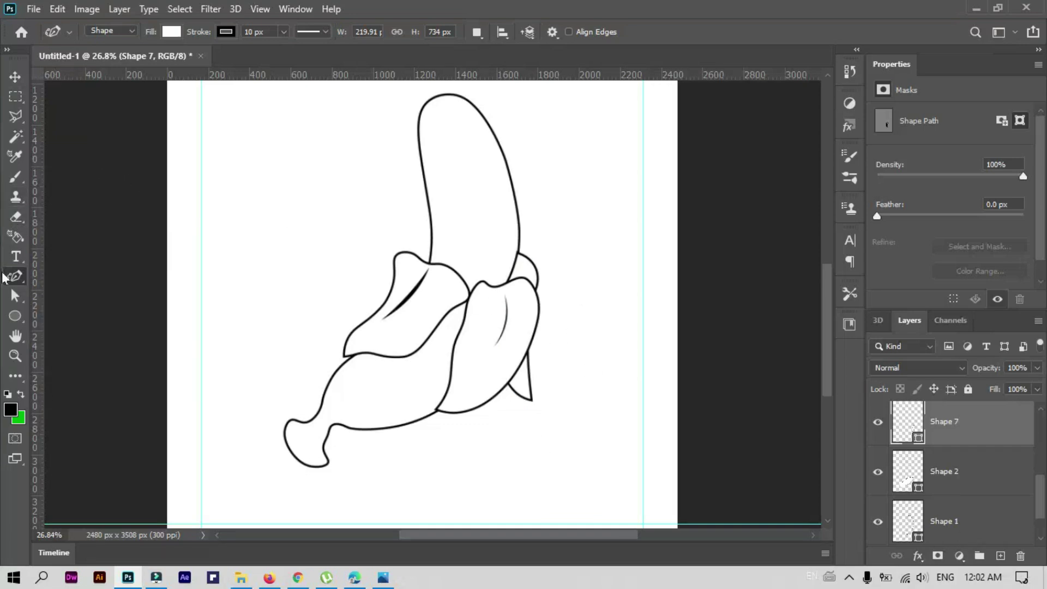
{"action": "left_click_drag", "start_coordinate": [432, 241], "coordinate": [401, 282]}
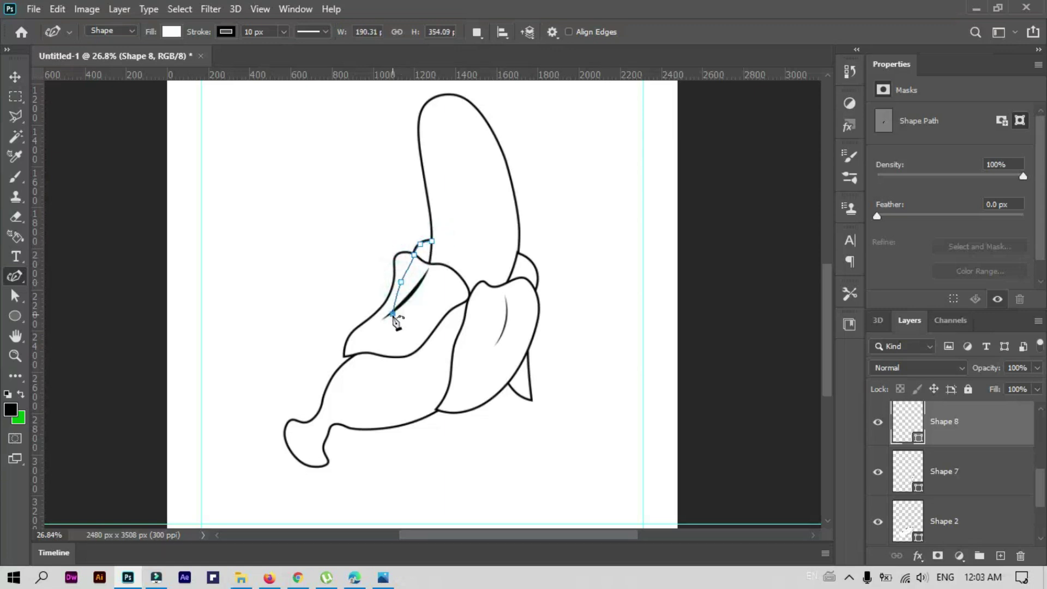
{"action": "left_click_drag", "start_coordinate": [389, 328], "coordinate": [414, 312]}
{"action": "left_click", "coordinate": [430, 283]}
{"action": "left_click_drag", "start_coordinate": [432, 241], "coordinate": [436, 250]}
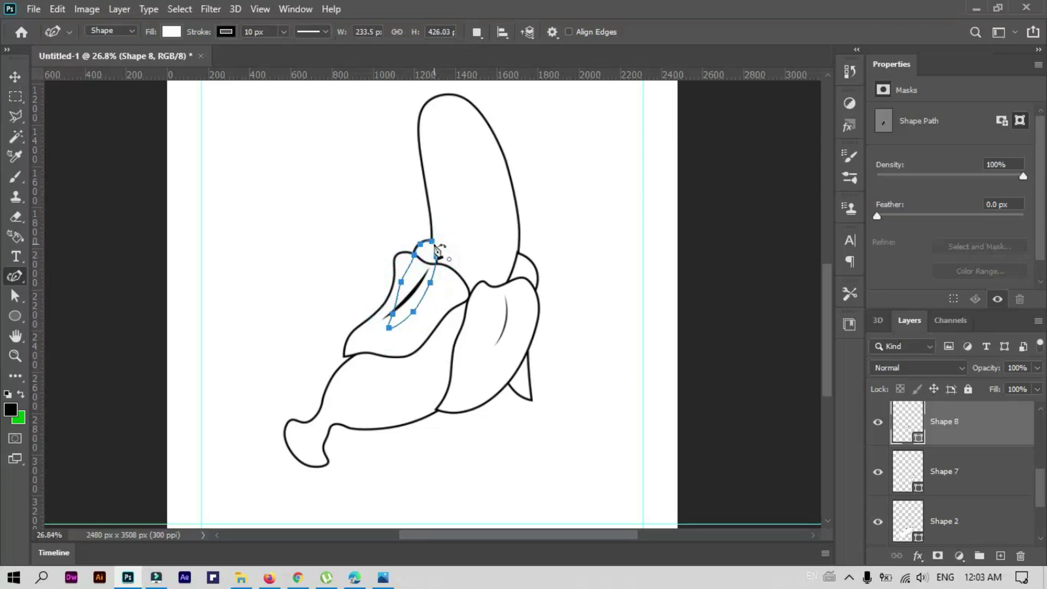
{"action": "key", "text": "Return"}
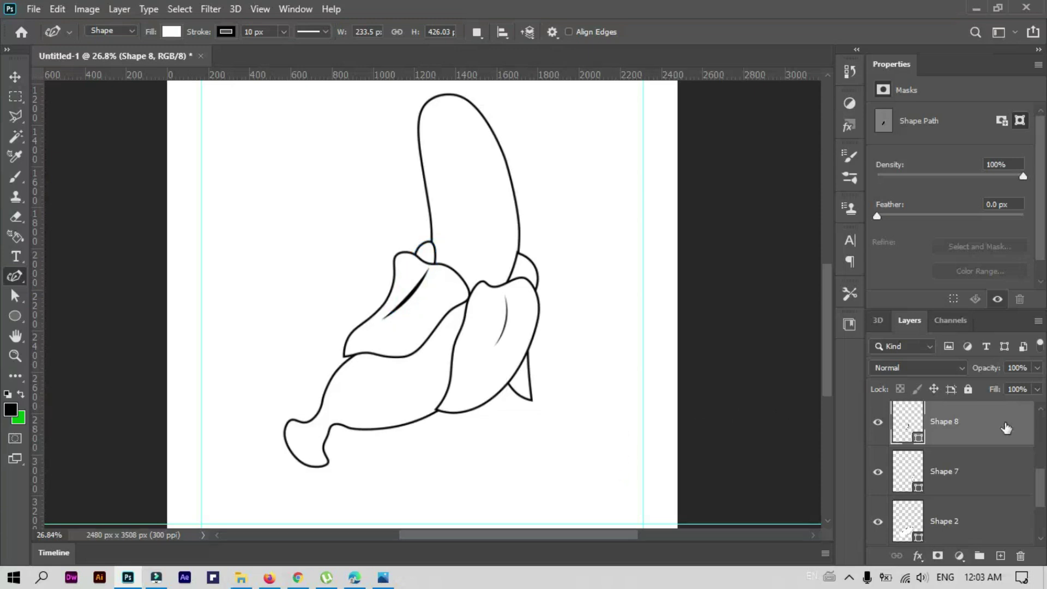
{"action": "mouse_move", "coordinate": [1007, 427]}
{"action": "left_mouse_down"}
{"action": "mouse_move", "coordinate": [945, 498]}
{"action": "mouse_move", "coordinate": [954, 473]}
{"action": "left_mouse_up"}
{"action": "left_click", "coordinate": [170, 34]}
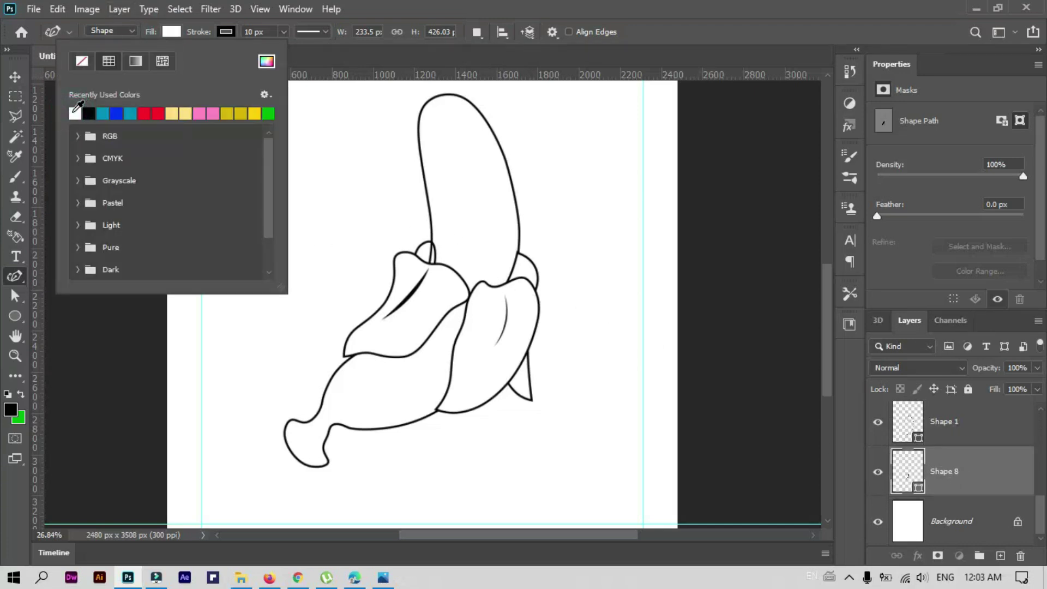
{"action": "left_click", "coordinate": [362, 48]}
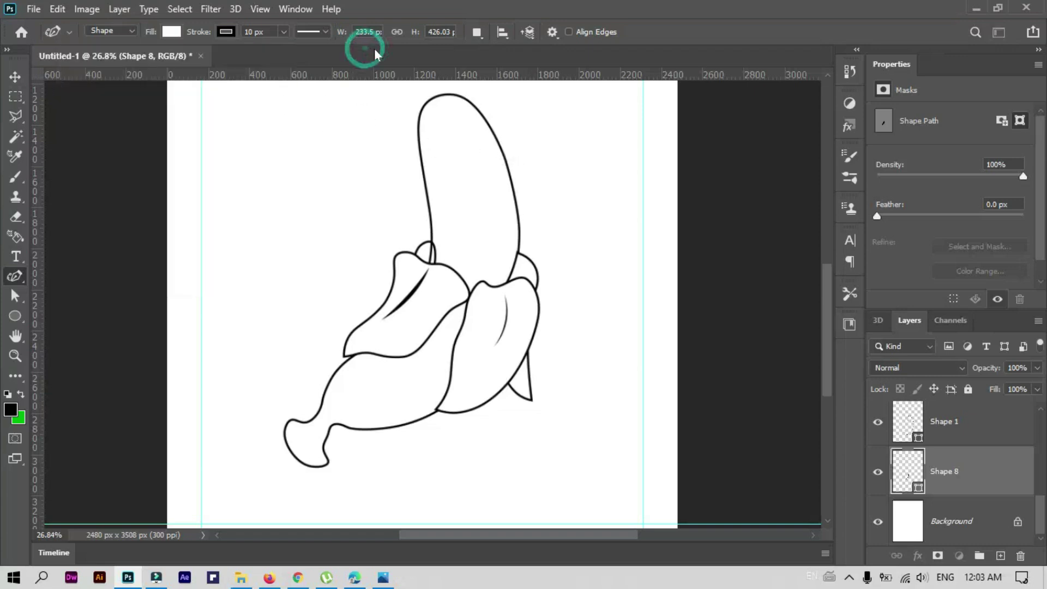
{"action": "left_click", "coordinate": [16, 76]}
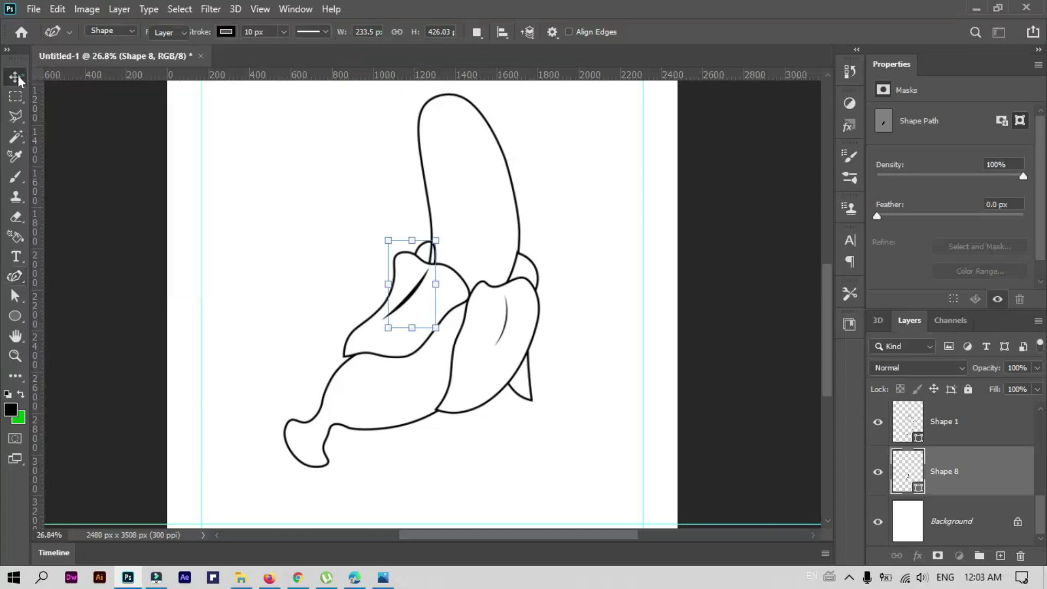
{"action": "left_click", "coordinate": [463, 99], "text": "ctrl"}
{"action": "left_click", "coordinate": [20, 283]}
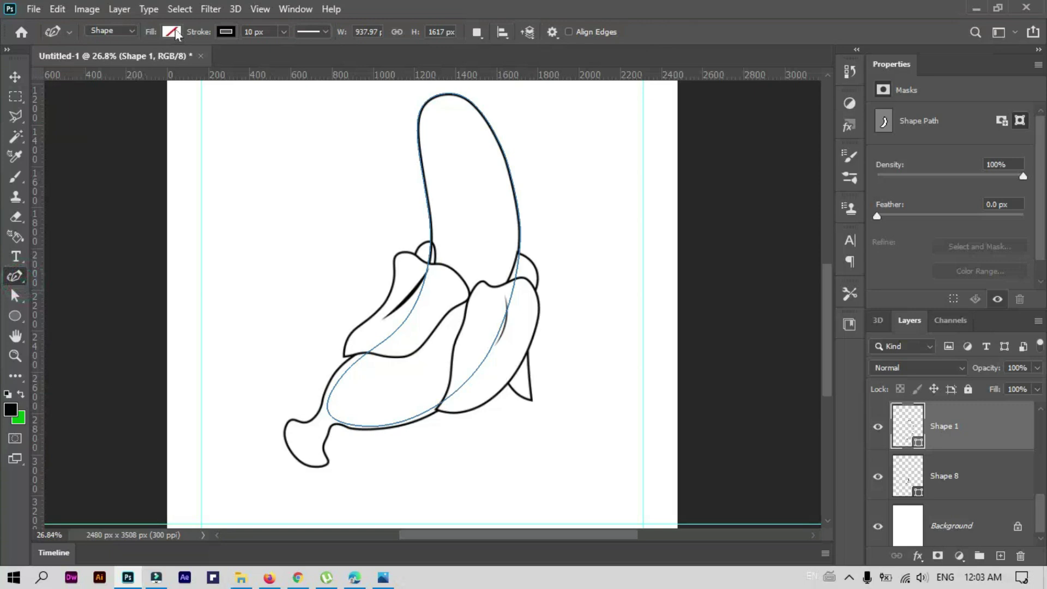
{"action": "left_click", "coordinate": [171, 31]}
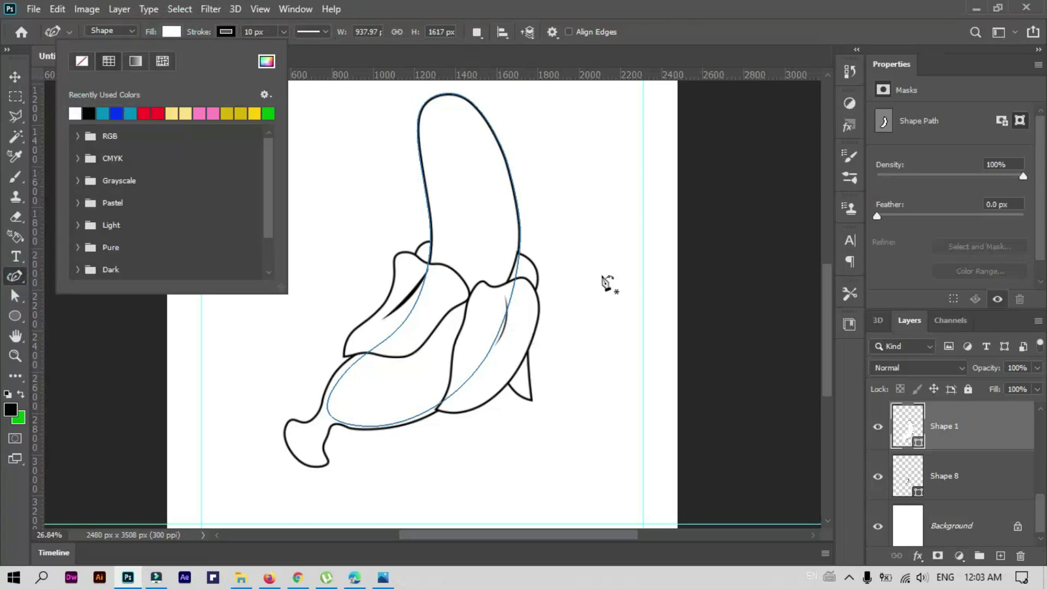
{"action": "left_click", "coordinate": [16, 77]}
{"action": "scroll", "coordinate": [600, 251], "scroll_direction": "up", "scroll_amount": 2}
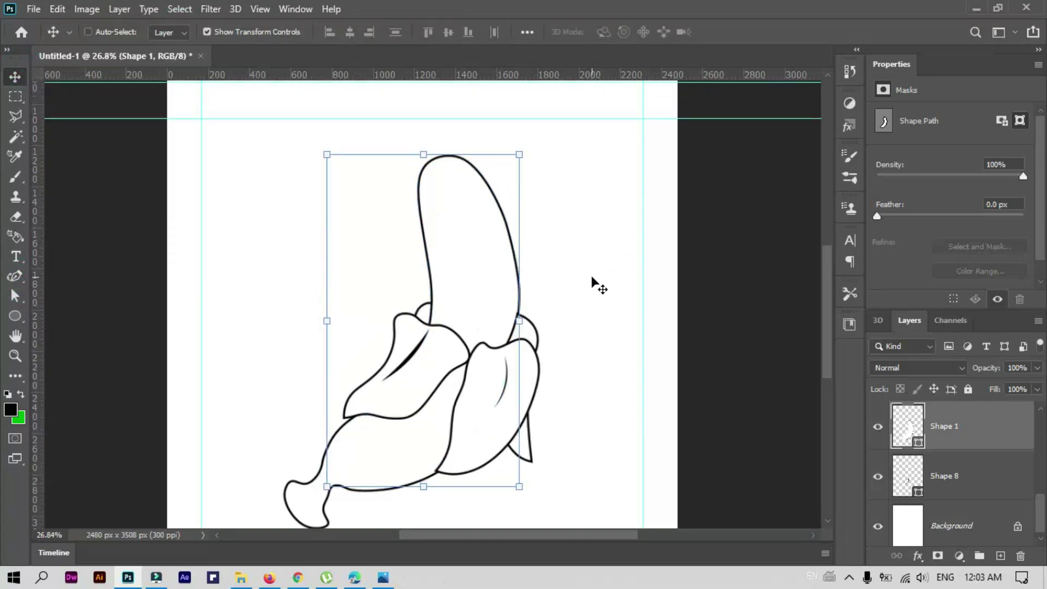
{"action": "scroll", "coordinate": [591, 276], "scroll_direction": "up", "scroll_amount": 2}
{"action": "scroll", "coordinate": [1015, 472], "scroll_direction": "up", "scroll_amount": 3}
{"action": "scroll", "coordinate": [968, 439], "scroll_direction": "up", "scroll_amount": 1}
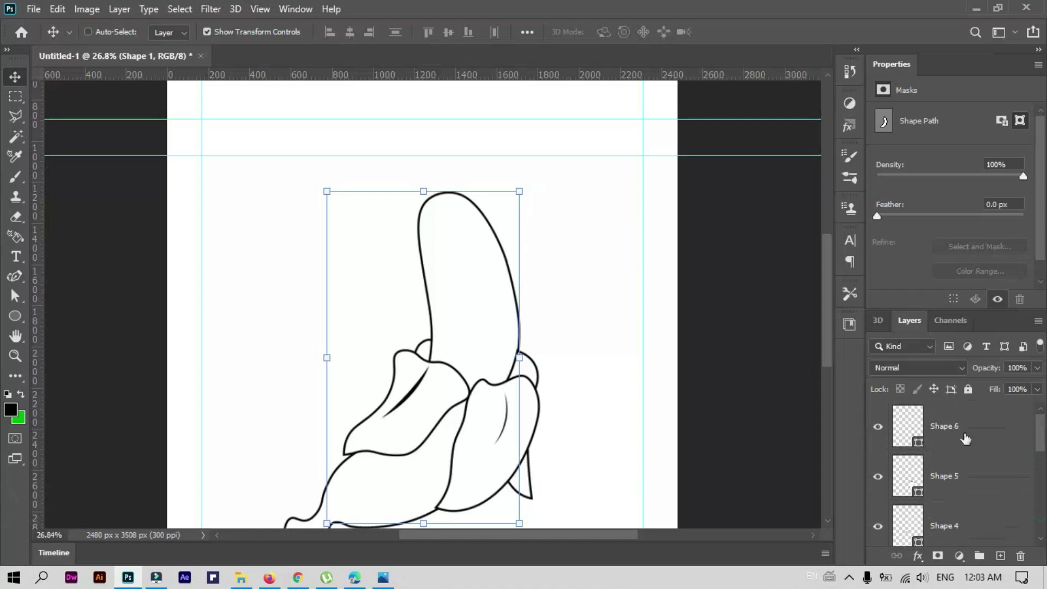
{"action": "scroll", "coordinate": [603, 351], "scroll_direction": "down", "scroll_amount": 3}
{"action": "scroll", "coordinate": [608, 353], "scroll_direction": "up", "scroll_amount": 2}
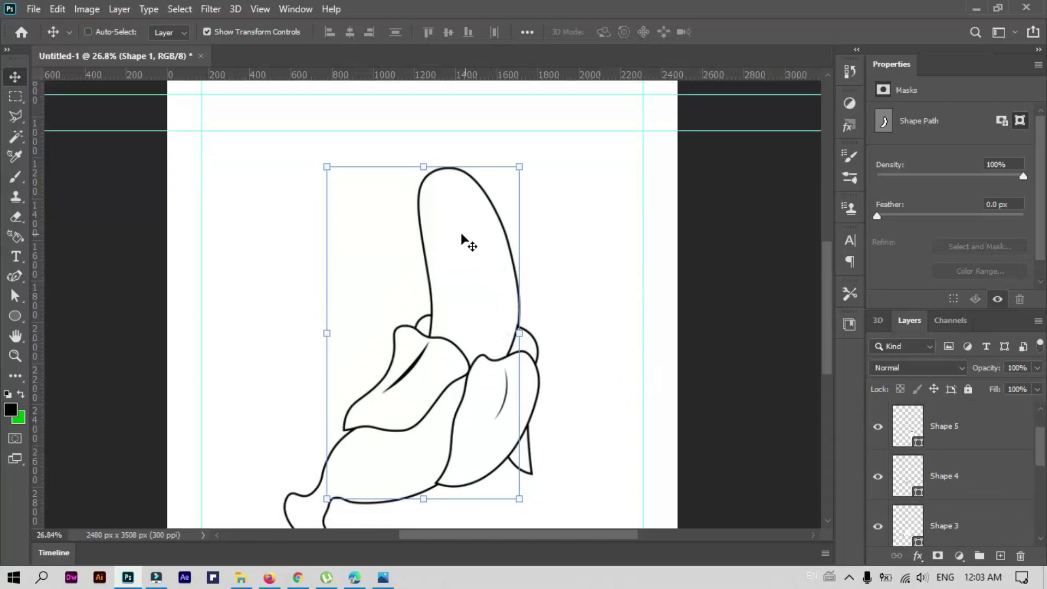
{"action": "scroll", "coordinate": [436, 256], "scroll_direction": "down", "scroll_amount": 1}
{"action": "left_click", "coordinate": [274, 251]}
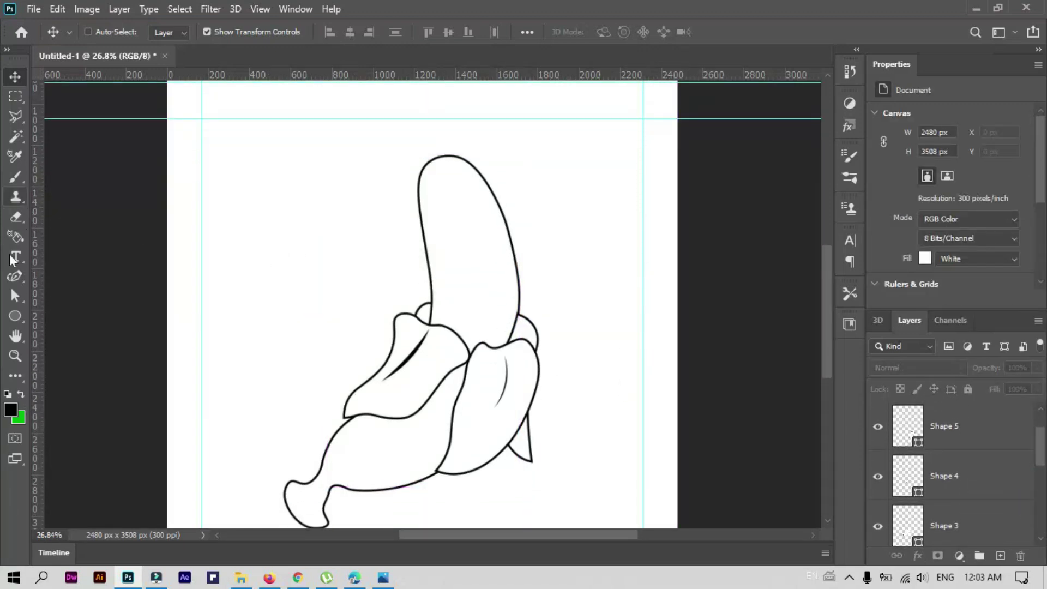
Draw an oval eye on the banana's upper left with no fill and a 10 px stroke
{"action": "left_click_drag", "start_coordinate": [16, 315], "coordinate": [104, 345]}
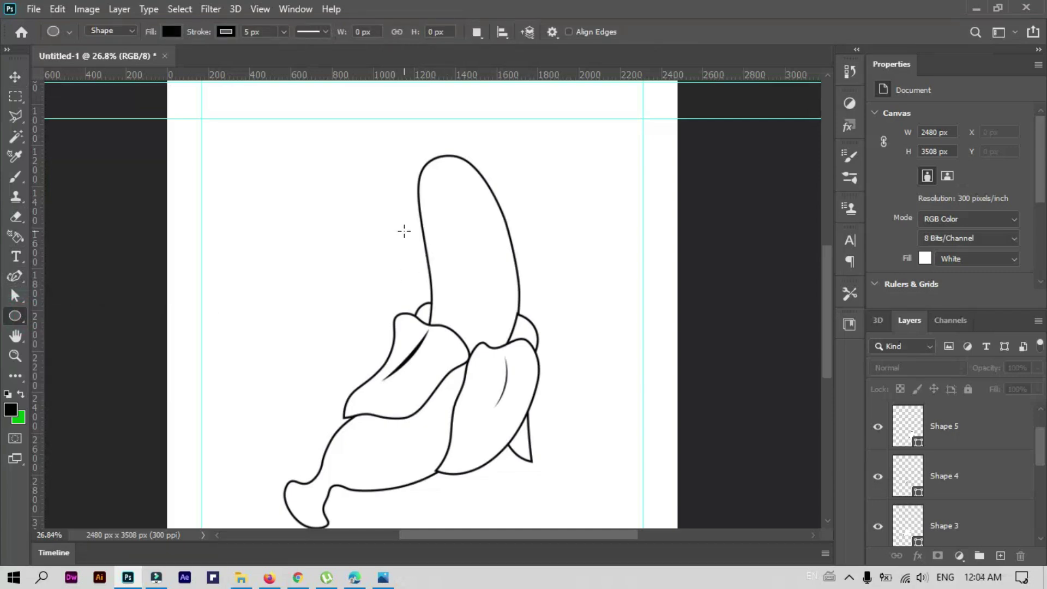
{"action": "left_click_drag", "start_coordinate": [410, 224], "coordinate": [450, 290]}
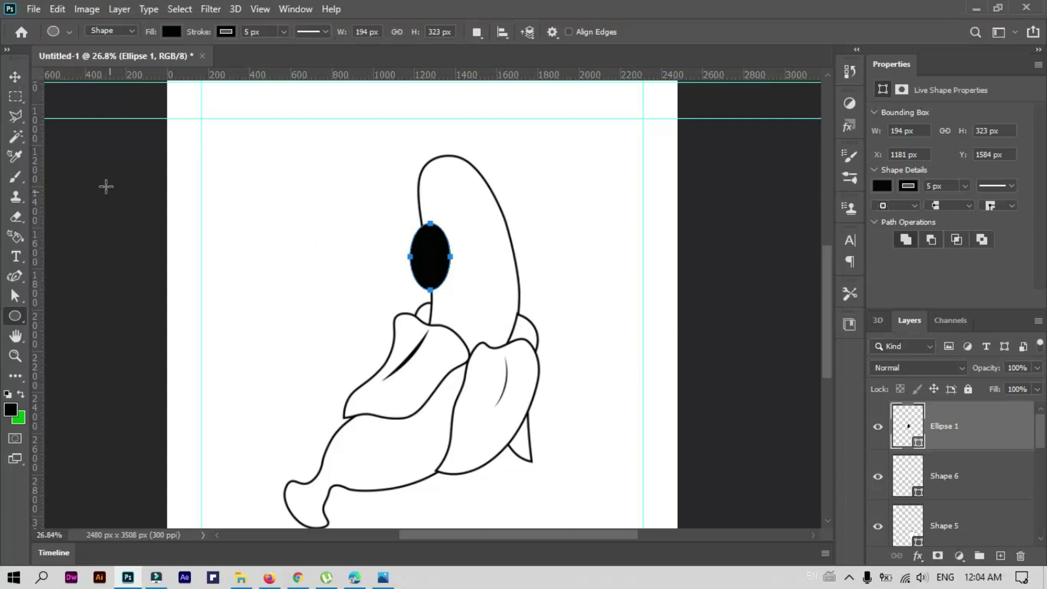
{"action": "left_click", "coordinate": [109, 31]}
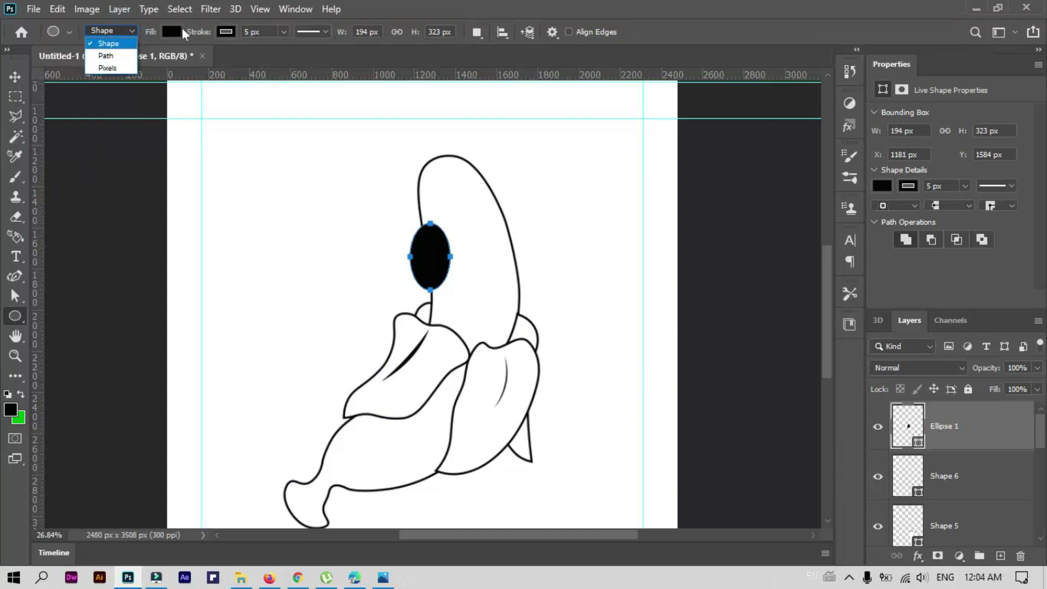
{"action": "left_click", "coordinate": [172, 34]}
{"action": "left_click", "coordinate": [83, 60]}
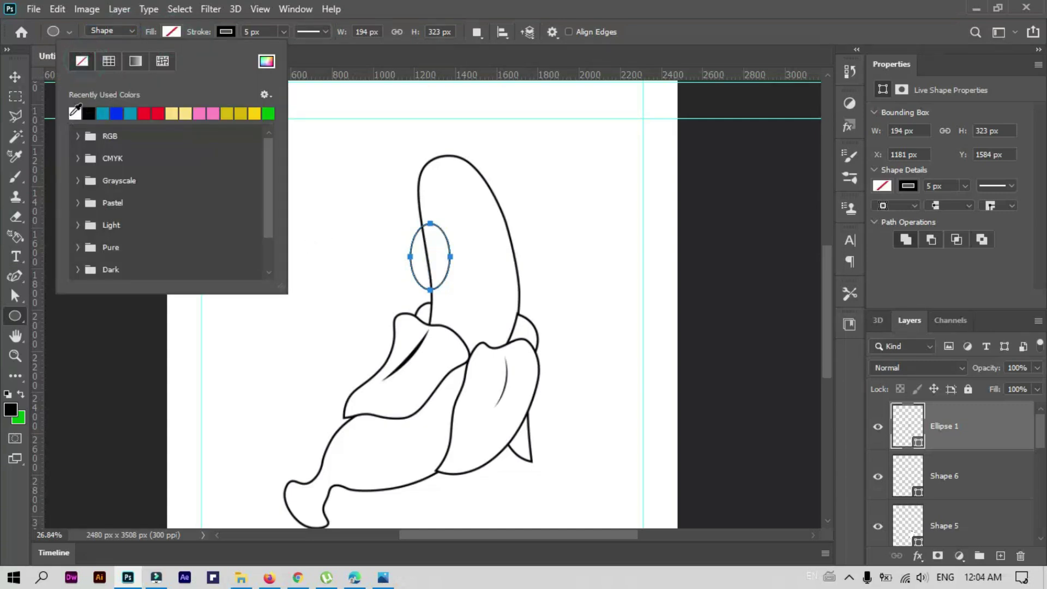
{"action": "left_click", "coordinate": [254, 32]}
{"action": "type", "text": "10"}
{"action": "key", "text": "Return"}
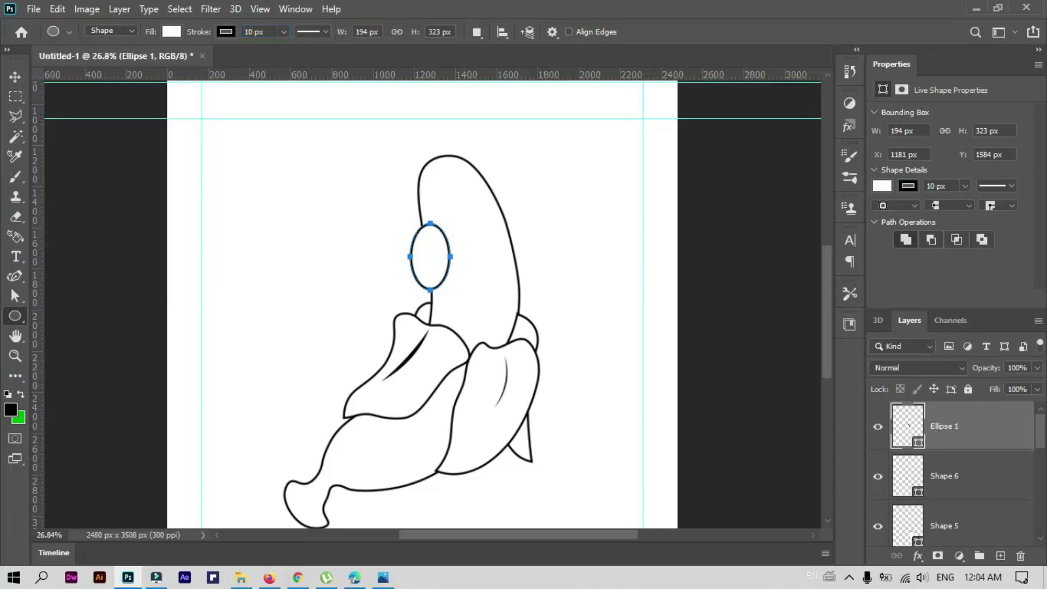
Draw a smaller oval inside the eye and nudge it left and down
{"action": "left_click", "coordinate": [431, 271]}
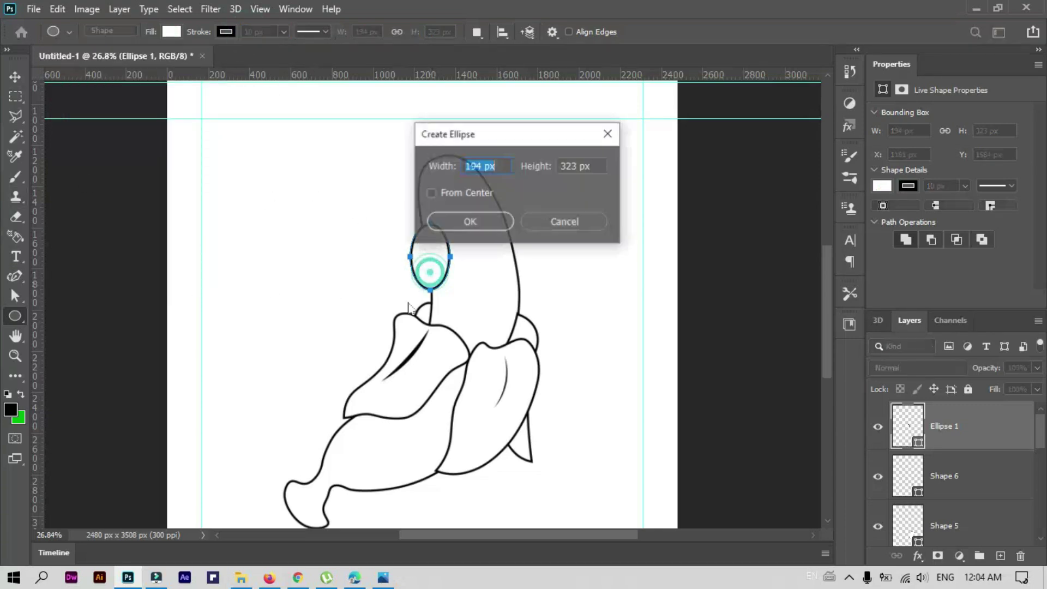
{"action": "left_click", "coordinate": [467, 222]}
{"action": "key", "text": "ctrl+z"}
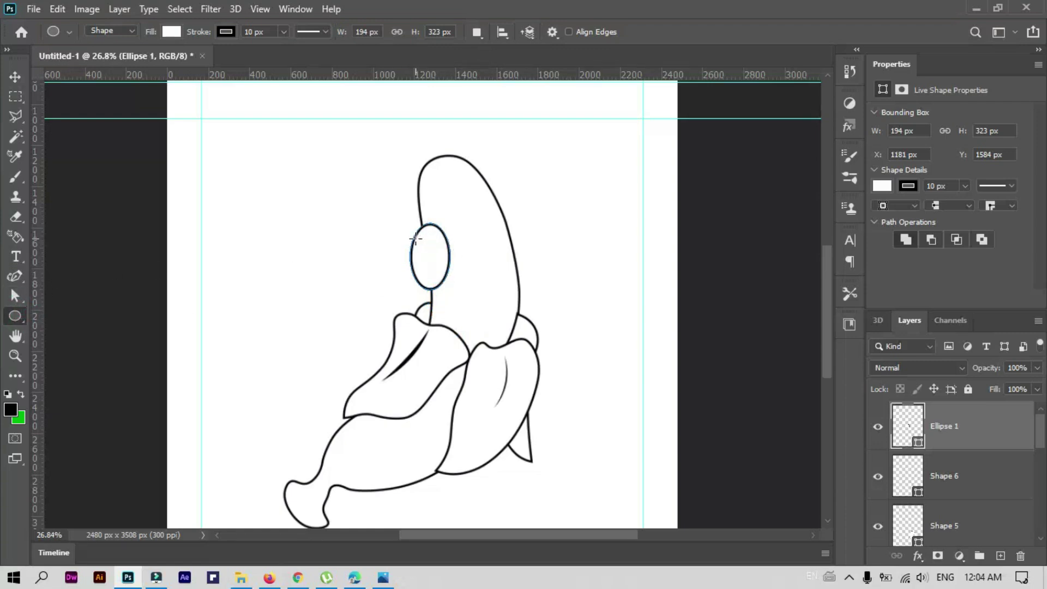
{"action": "left_click_drag", "start_coordinate": [416, 237], "coordinate": [445, 281]}
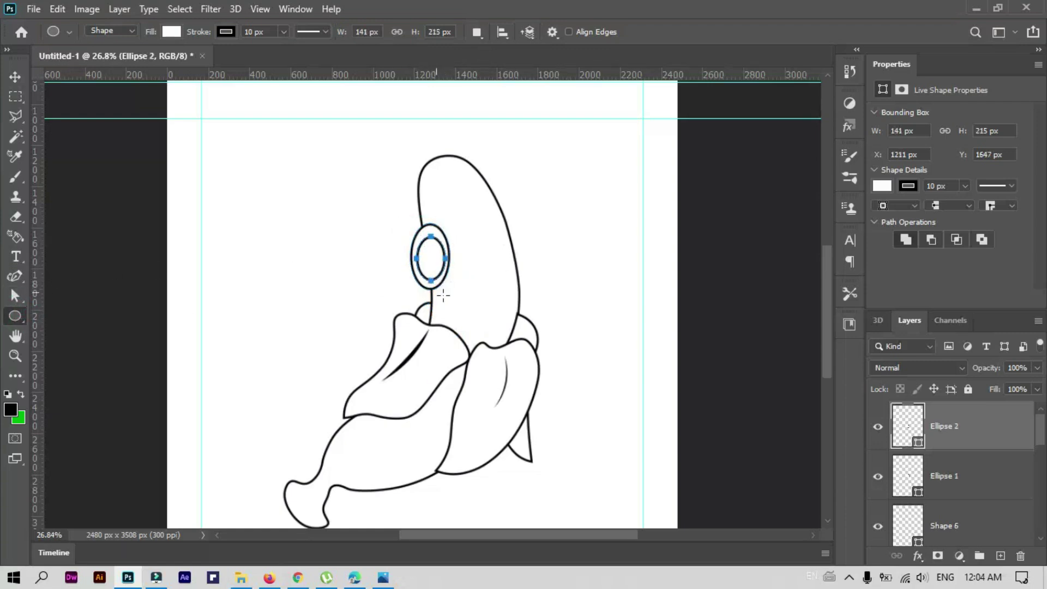
{"action": "left_click", "coordinate": [15, 77]}
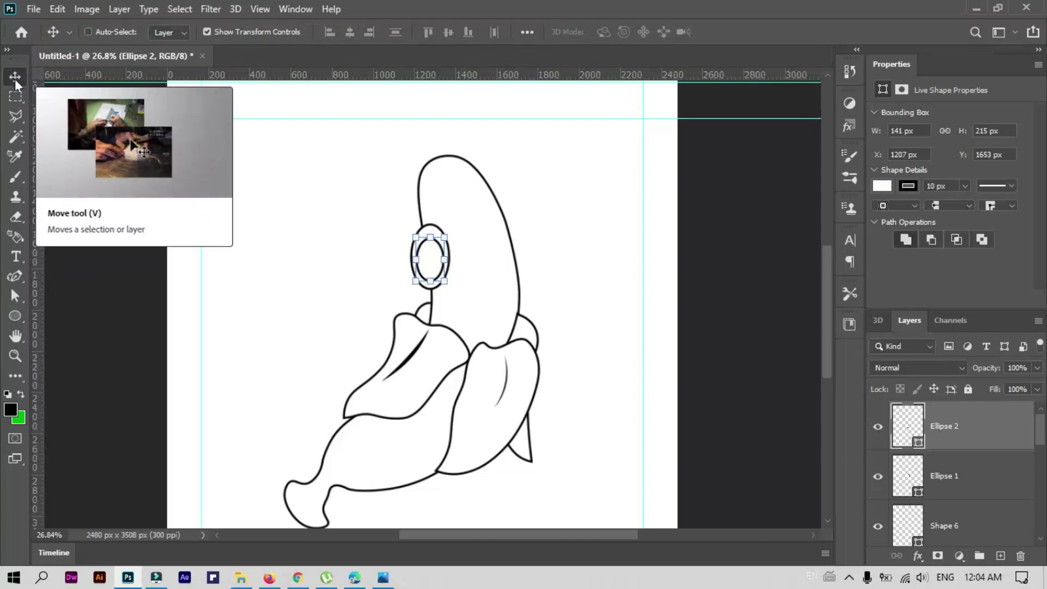
{"action": "key", "text": "Left"}
{"action": "key", "text": "Left"}
{"action": "key", "text": "Left"}
{"action": "key", "text": "Down"}
{"action": "key", "text": "Down"}
{"action": "key", "text": "Down"}
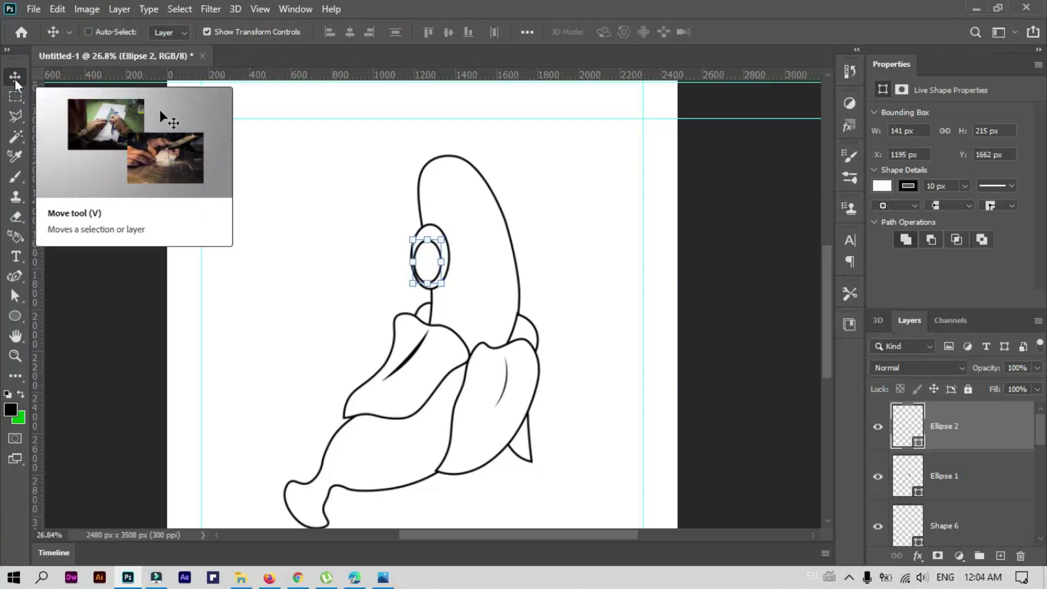
{"action": "left_click", "coordinate": [480, 262]}
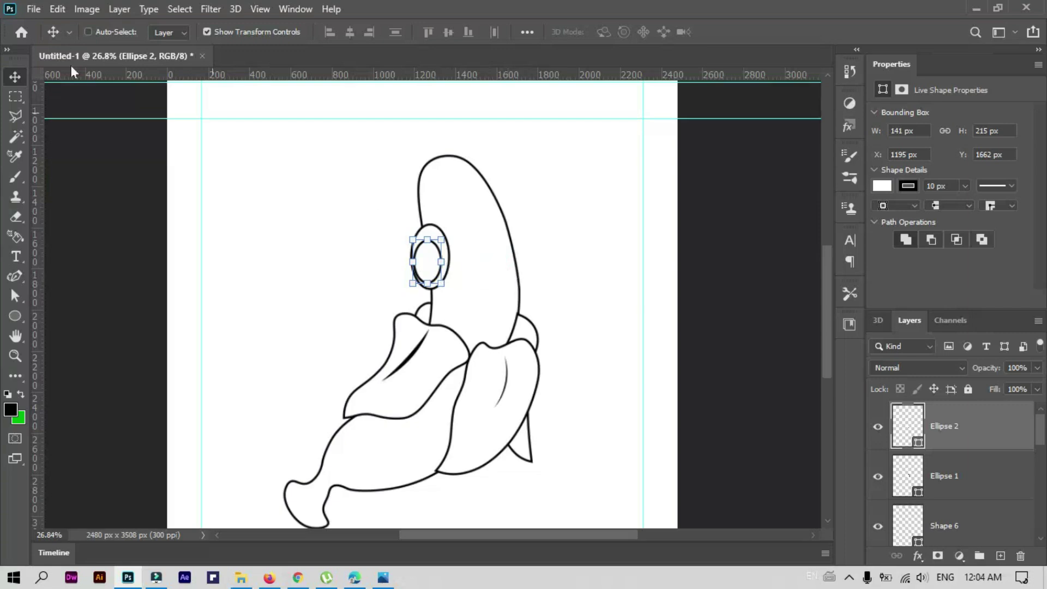
{"action": "left_click", "coordinate": [15, 316]}
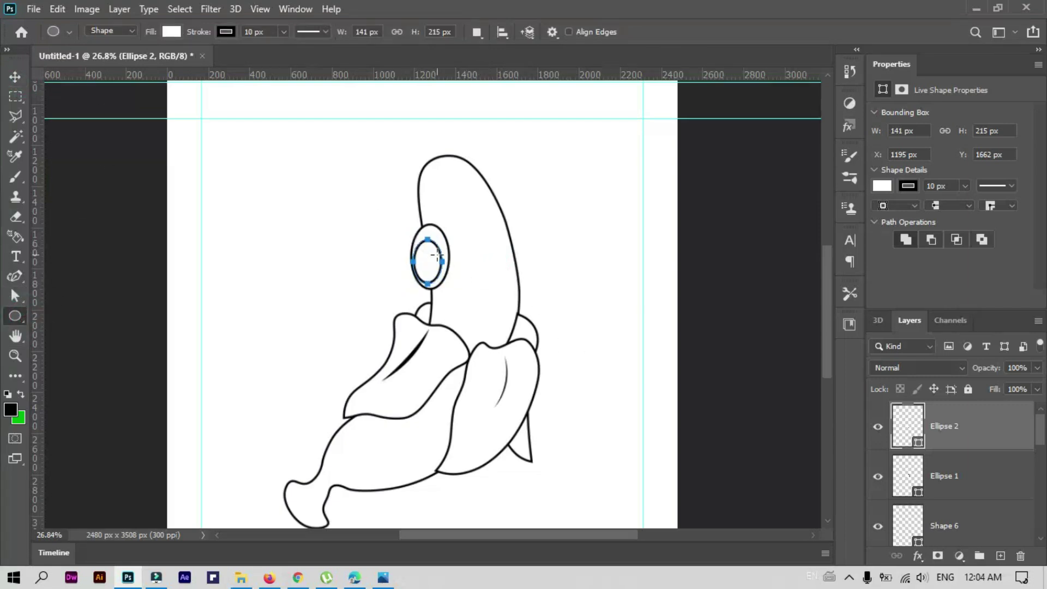
Duplicate the inner oval and shift the copy slightly
{"action": "key", "text": "v"}
{"action": "right_click", "coordinate": [438, 253]}
{"action": "key", "text": "Escape"}
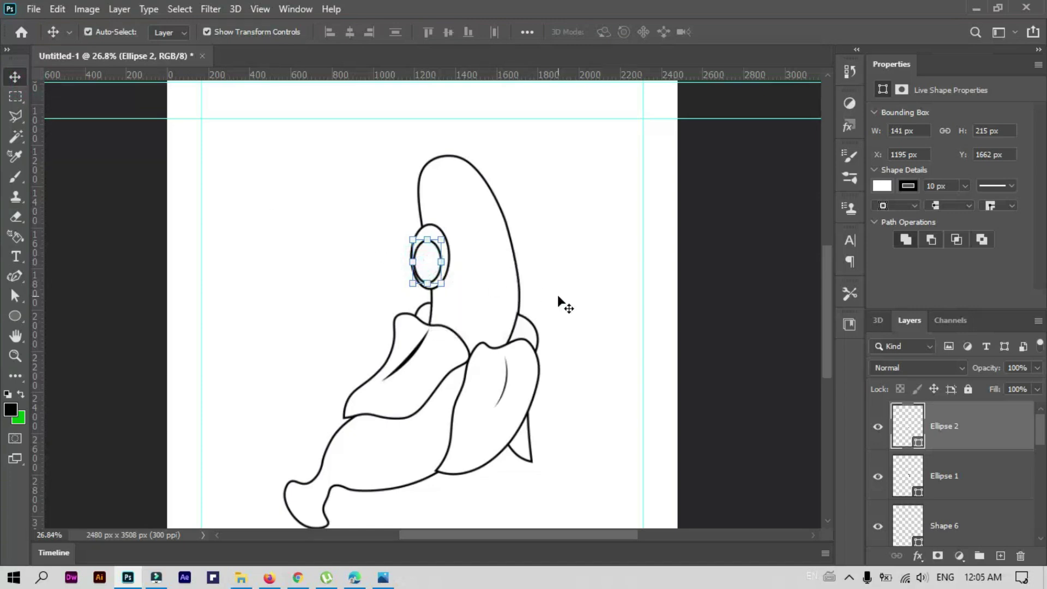
{"action": "key", "text": "ctrl"}
{"action": "mouse_move", "coordinate": [441, 260]}
{"action": "left_mouse_down"}
{"action": "mouse_move", "coordinate": [435, 303]}
{"action": "mouse_move", "coordinate": [416, 295]}
{"action": "mouse_move", "coordinate": [437, 284]}
{"action": "mouse_move", "coordinate": [430, 262]}
{"action": "left_mouse_up"}
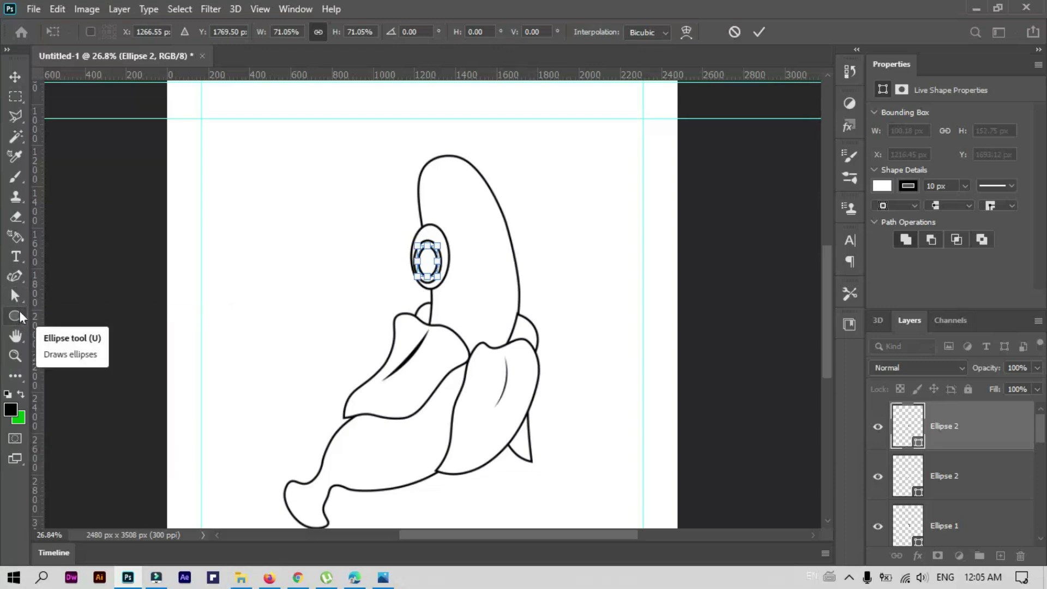
Commit the inner ellipse's resize and fill it solid black as the pupil
{"action": "left_click", "coordinate": [15, 275]}
{"action": "left_click", "coordinate": [171, 31]}
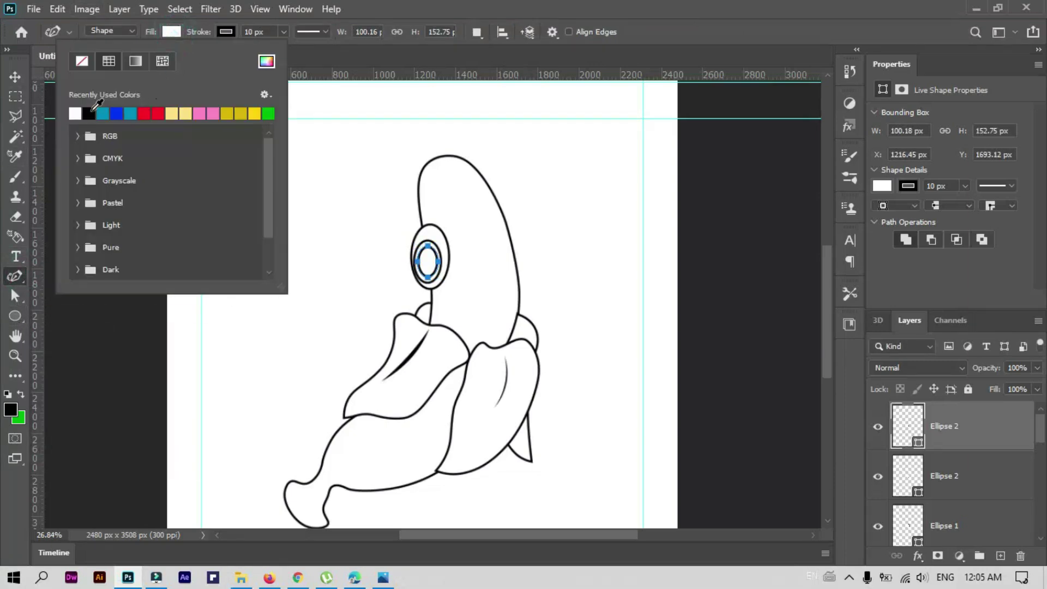
{"action": "left_click", "coordinate": [89, 113]}
{"action": "key", "text": "Return"}
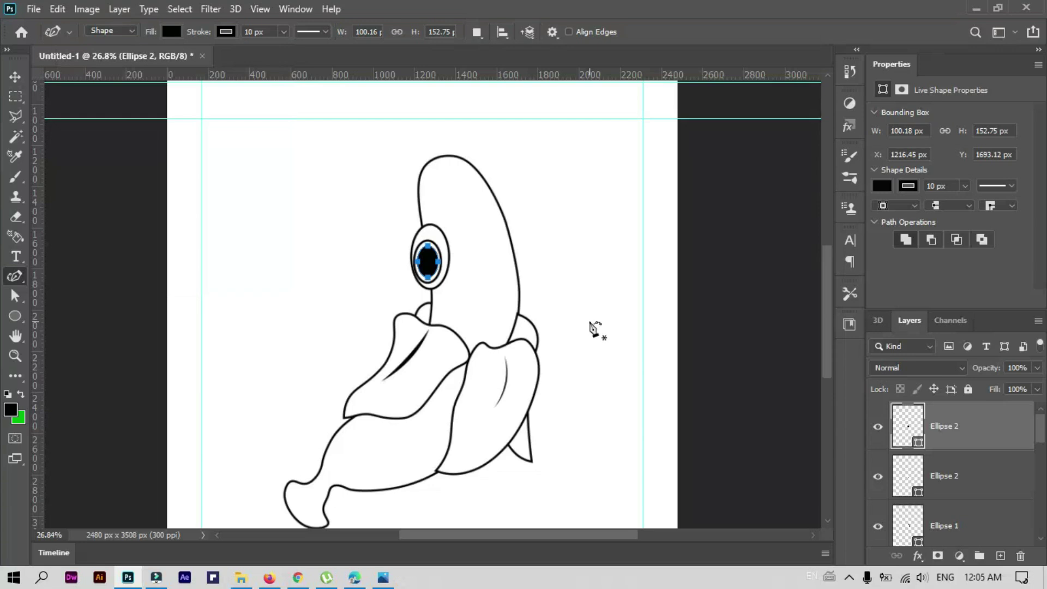
{"action": "key", "text": "Return"}
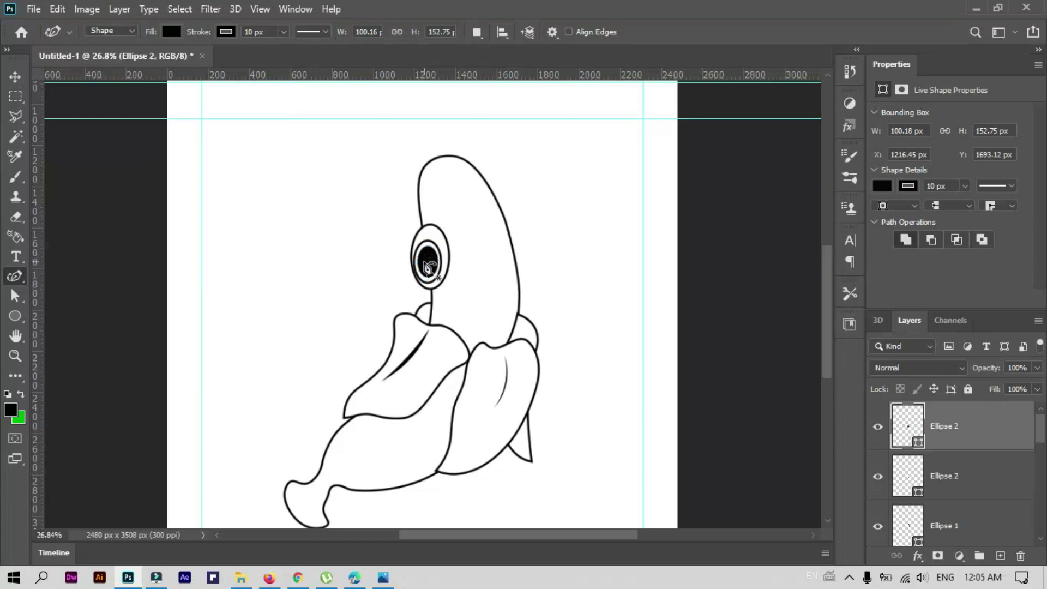
{"action": "scroll", "coordinate": [397, 292], "scroll_direction": "up", "scroll_amount": 2}
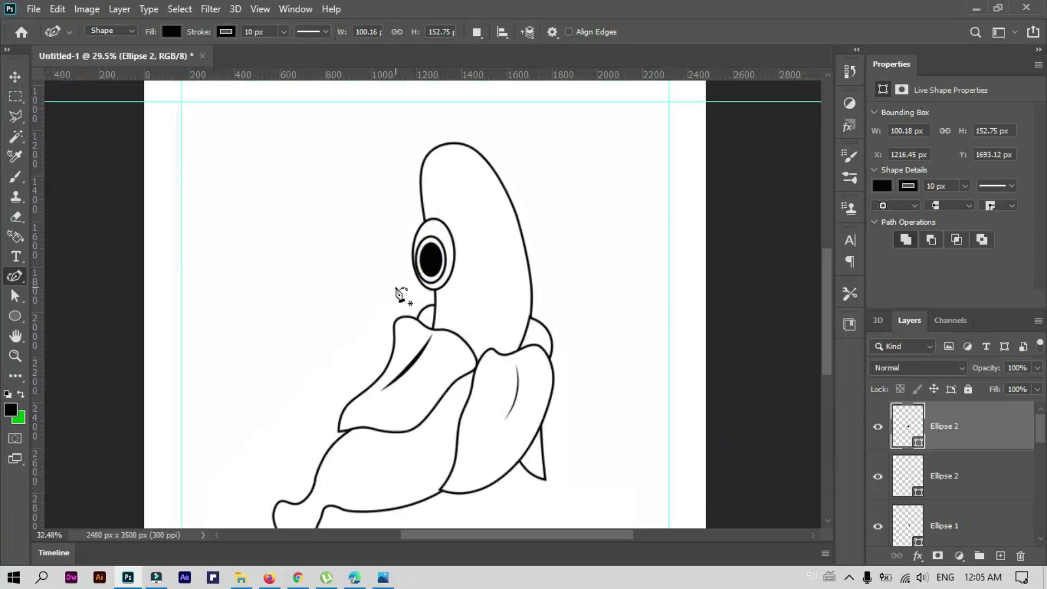
{"action": "scroll", "coordinate": [493, 234], "scroll_direction": "up", "scroll_amount": 3}
{"action": "scroll", "coordinate": [415, 257], "scroll_direction": "up", "scroll_amount": 3}
Draw a small ellipse in the pupil with white fill and white outline
{"action": "left_click", "coordinate": [15, 316]}
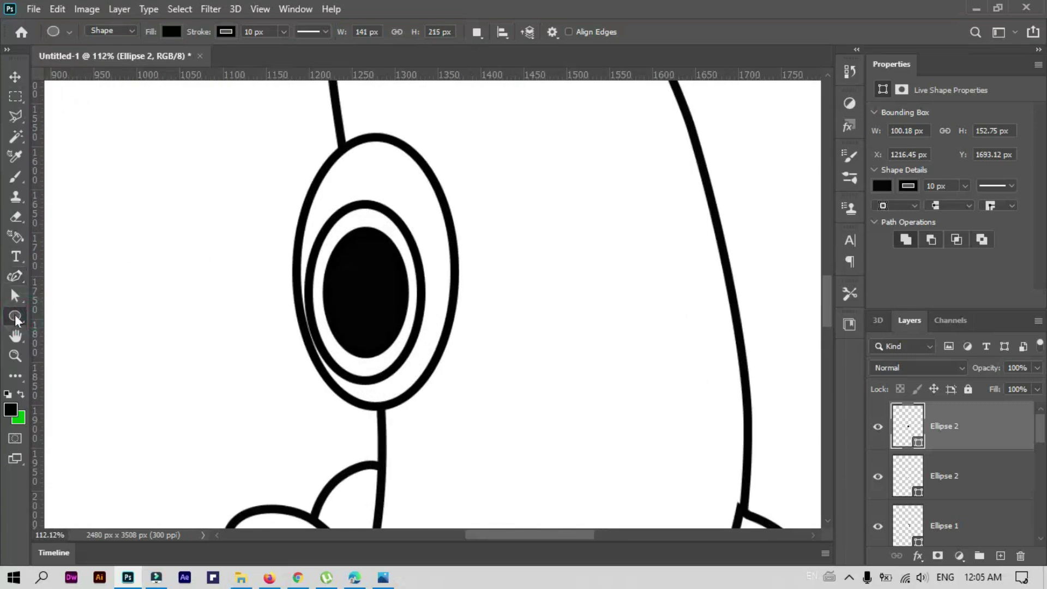
{"action": "left_click_drag", "start_coordinate": [342, 249], "coordinate": [381, 293]}
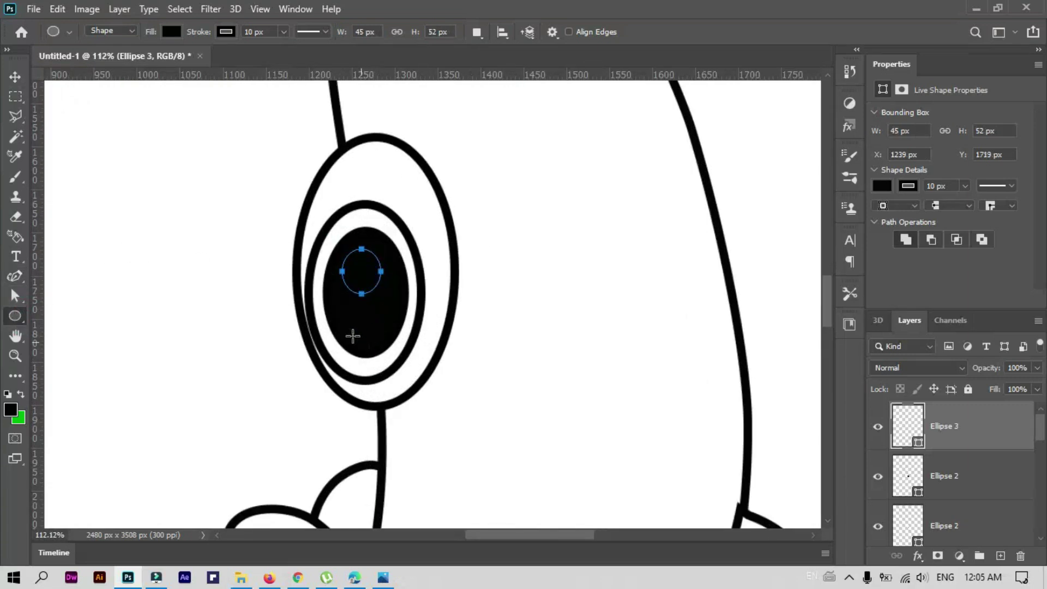
{"action": "left_click", "coordinate": [177, 31]}
{"action": "left_click", "coordinate": [89, 113]}
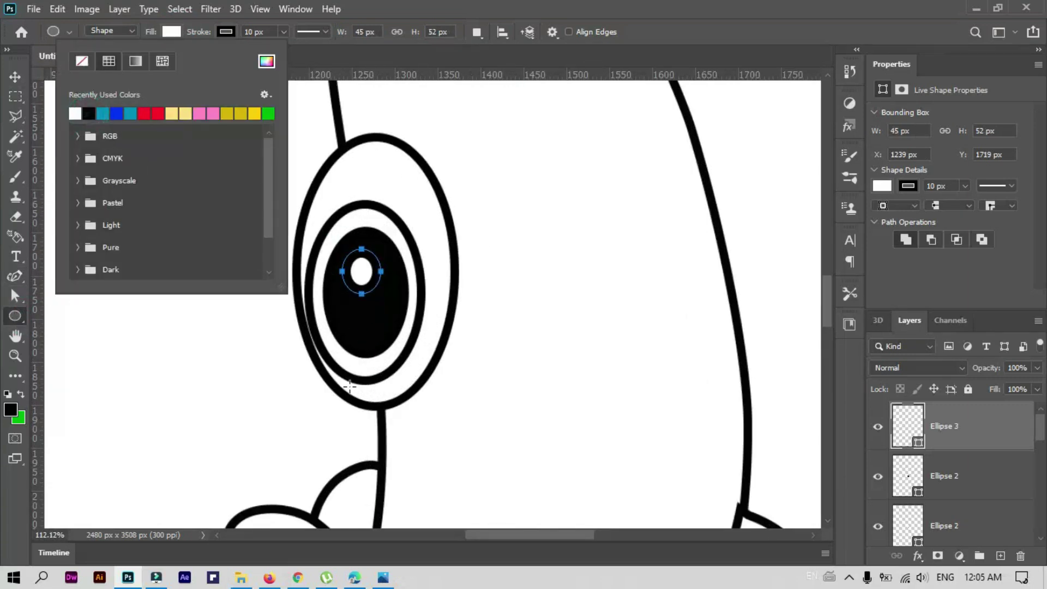
{"action": "left_click", "coordinate": [225, 32]}
{"action": "left_click", "coordinate": [129, 113]}
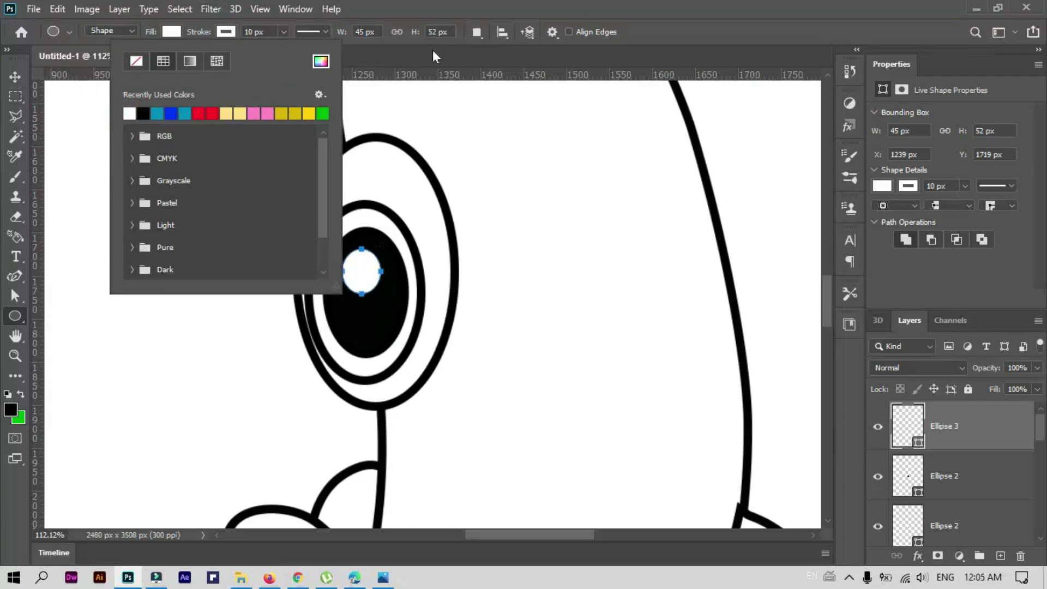
{"action": "left_click", "coordinate": [417, 310]}
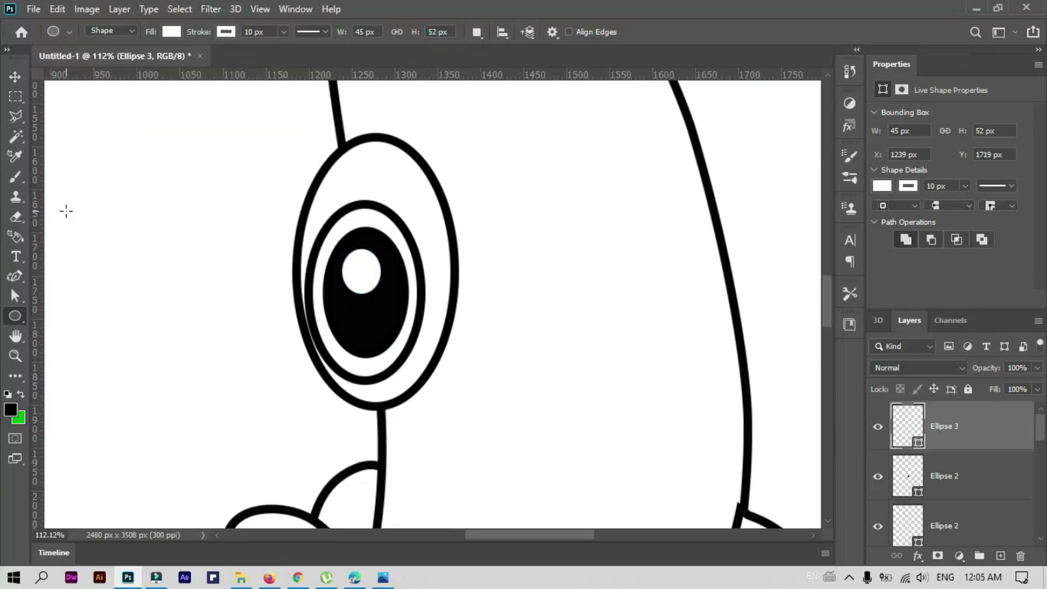
Add a tiny second white highlight dot and delete the extra Ellipse 2 layer
{"action": "left_click_drag", "start_coordinate": [357, 304], "coordinate": [369, 315]}
{"action": "scroll", "coordinate": [491, 381], "scroll_direction": "down", "scroll_amount": 3}
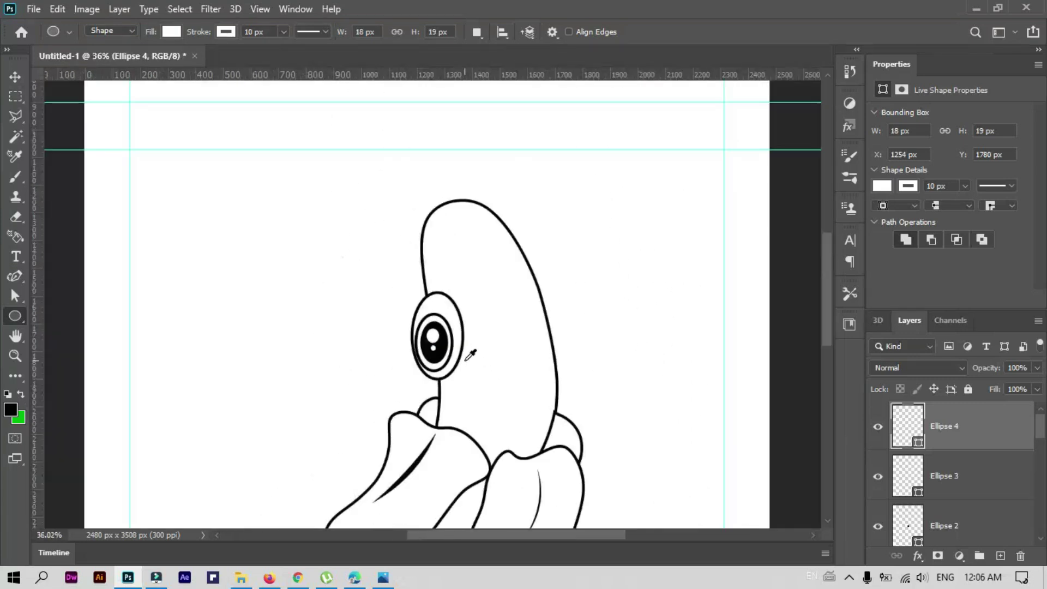
{"action": "scroll", "coordinate": [502, 328], "scroll_direction": "down", "scroll_amount": 3}
{"action": "scroll", "coordinate": [507, 322], "scroll_direction": "up", "scroll_amount": 2}
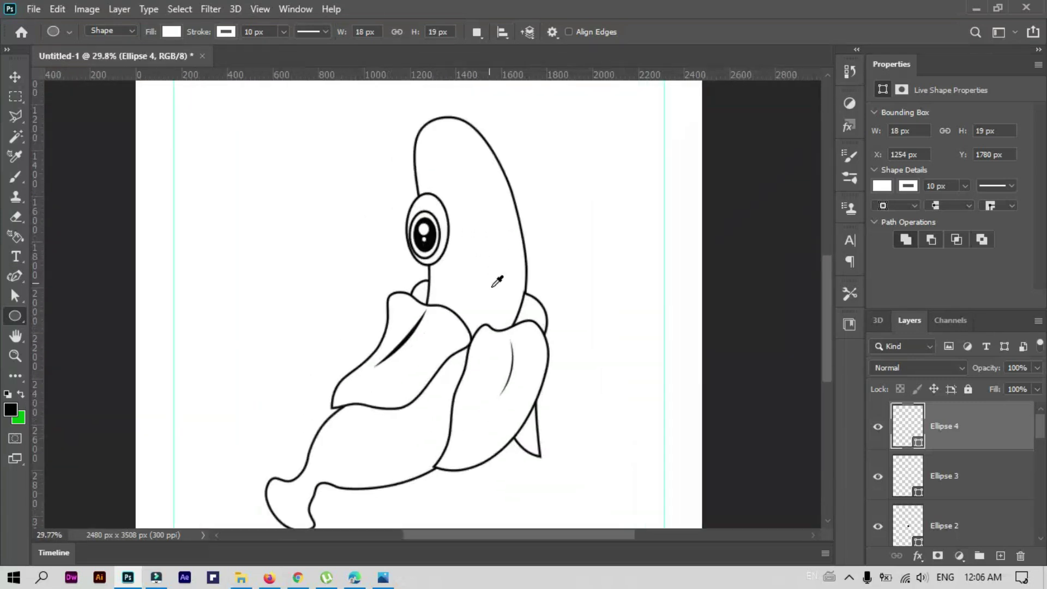
{"action": "left_click", "coordinate": [879, 478]}
{"action": "left_click", "coordinate": [982, 478]}
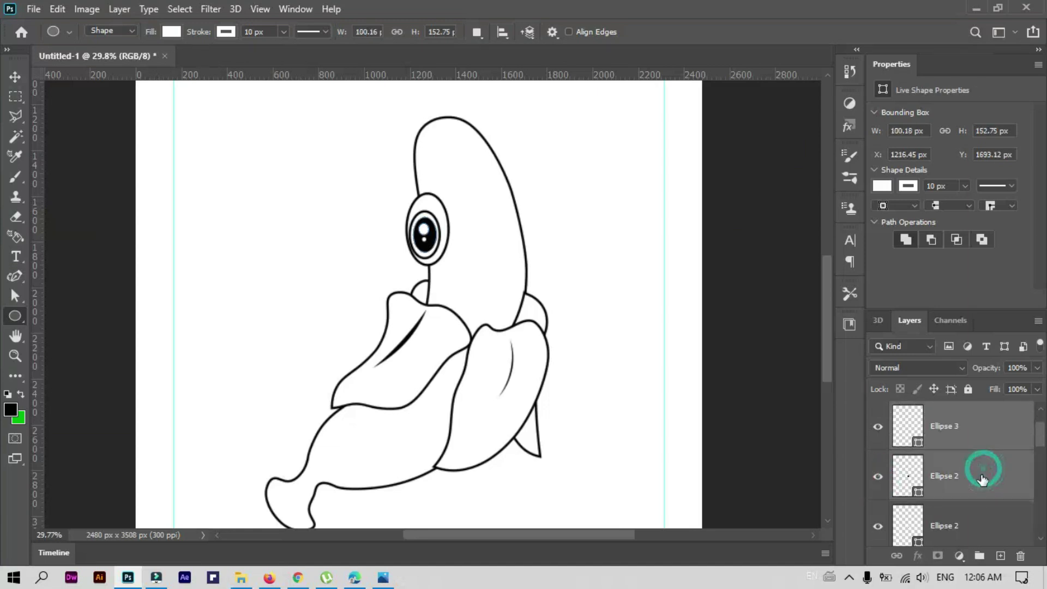
{"action": "key", "text": "Delete"}
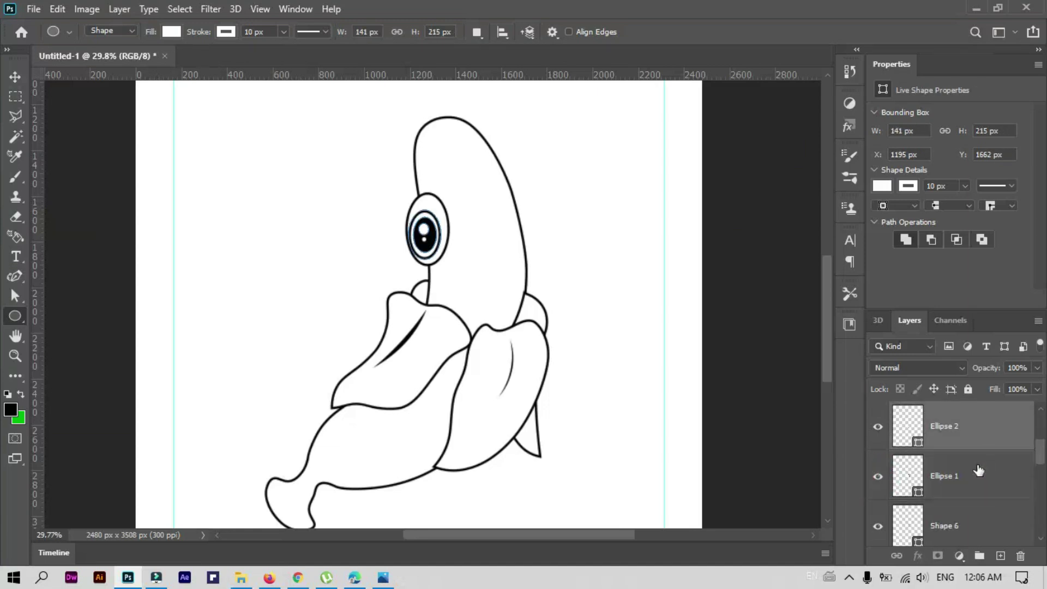
Convert the eye layers into one smart object and tilt it slightly
{"action": "left_click", "coordinate": [979, 471], "text": "shift"}
{"action": "right_click", "coordinate": [979, 470]}
{"action": "left_click", "coordinate": [900, 208]}
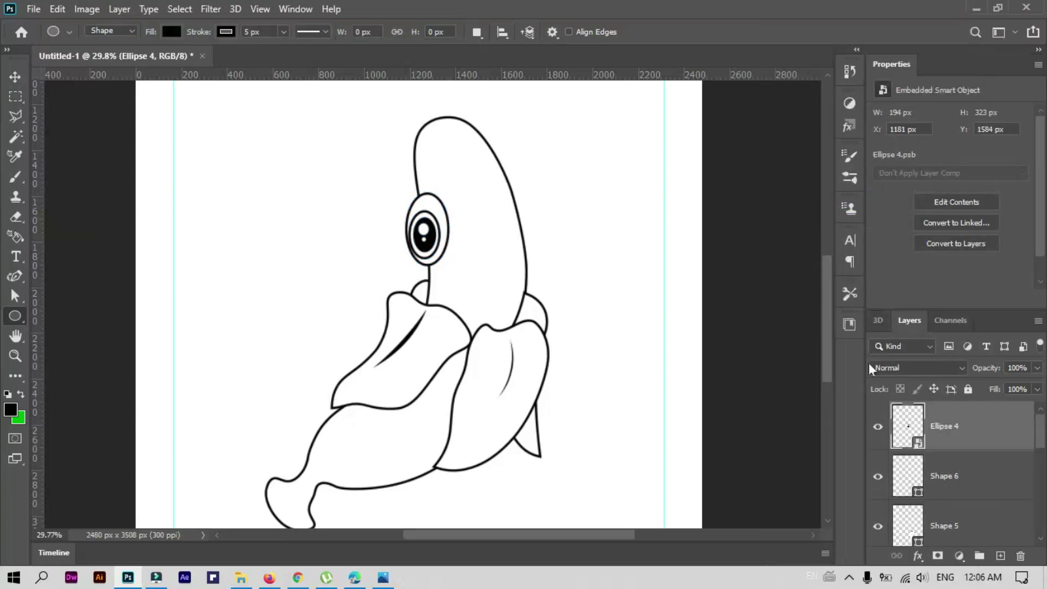
{"action": "left_click", "coordinate": [877, 428]}
{"action": "left_click", "coordinate": [877, 428]}
{"action": "key", "text": "ctrl+t"}
{"action": "left_click_drag", "start_coordinate": [428, 166], "coordinate": [418, 166]}
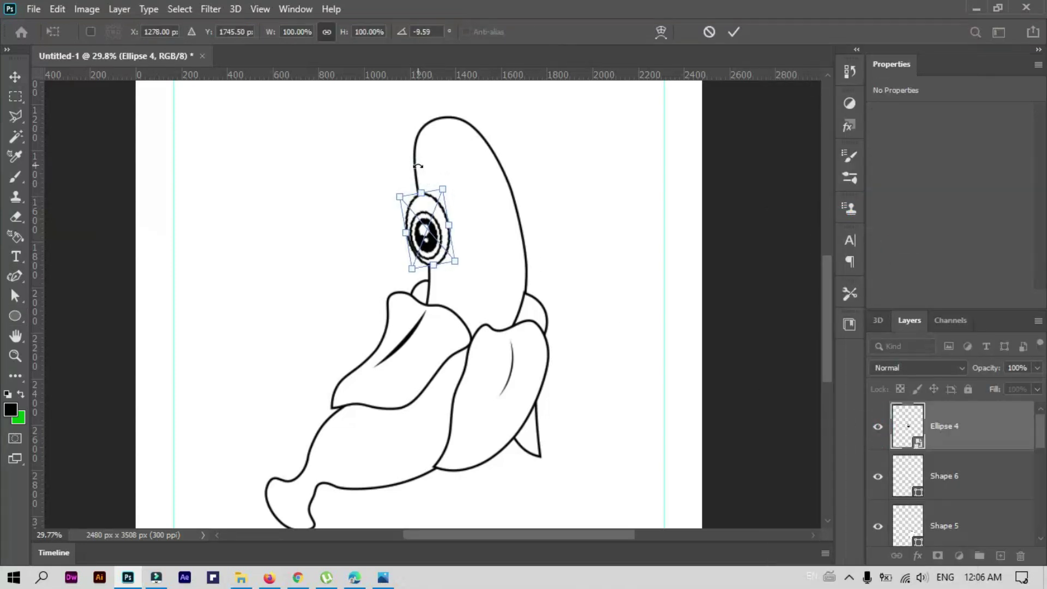
{"action": "key", "text": "u"}
Copy the eye to the right and raise the copy as the second eye
{"action": "left_click", "coordinate": [15, 76]}
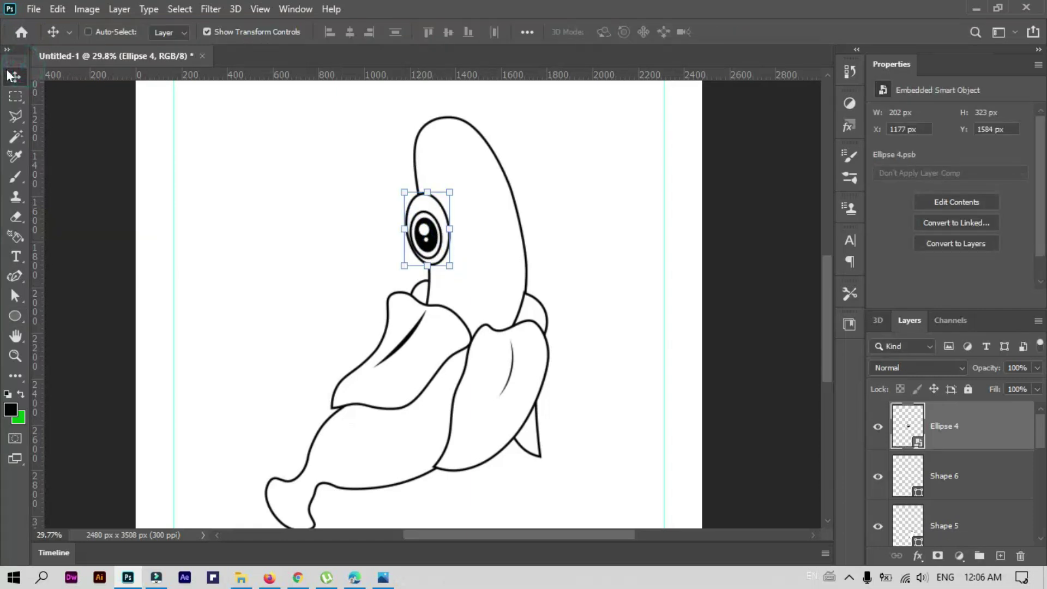
{"action": "key", "text": "Left"}
{"action": "key", "text": "Left"}
{"action": "key", "text": "Left"}
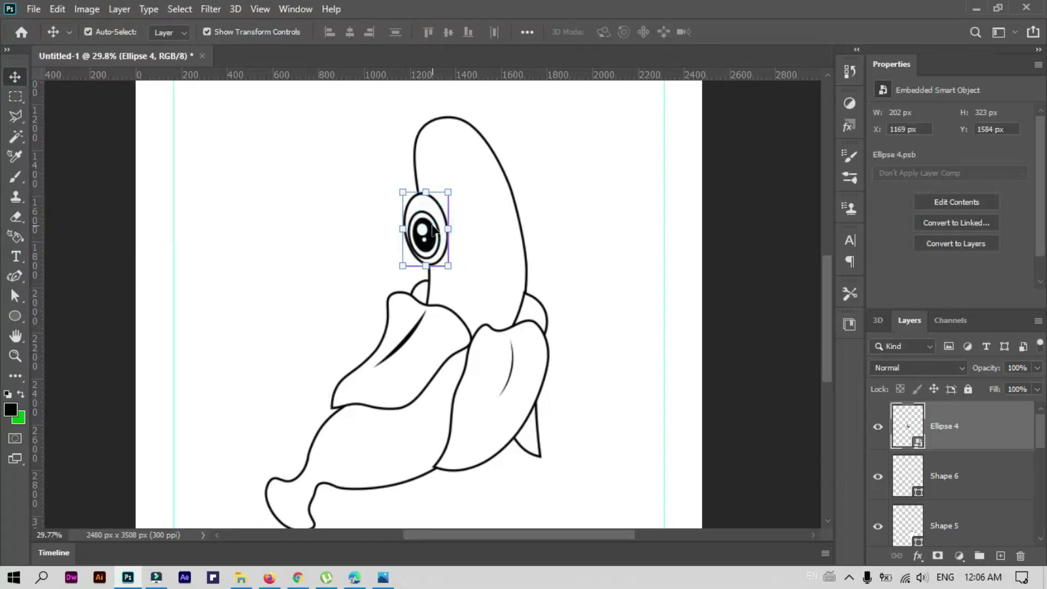
{"action": "left_click_drag", "start_coordinate": [443, 235], "coordinate": [472, 234]}
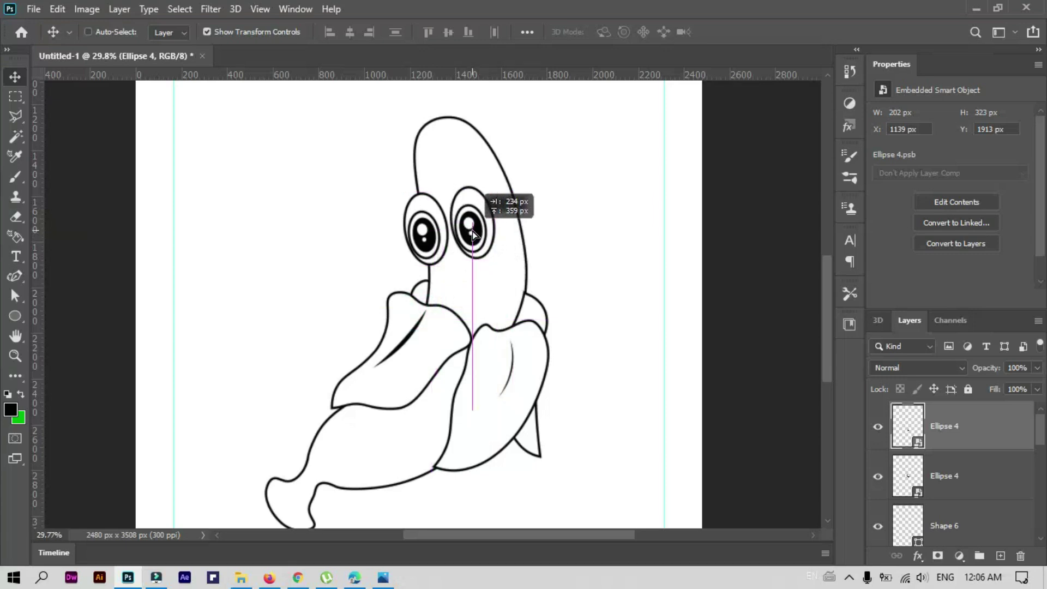
{"action": "mouse_move", "coordinate": [473, 232]}
{"action": "left_mouse_down"}
{"action": "mouse_move", "coordinate": [462, 219]}
{"action": "mouse_move", "coordinate": [425, 220]}
{"action": "mouse_move", "coordinate": [471, 210]}
{"action": "left_mouse_up"}
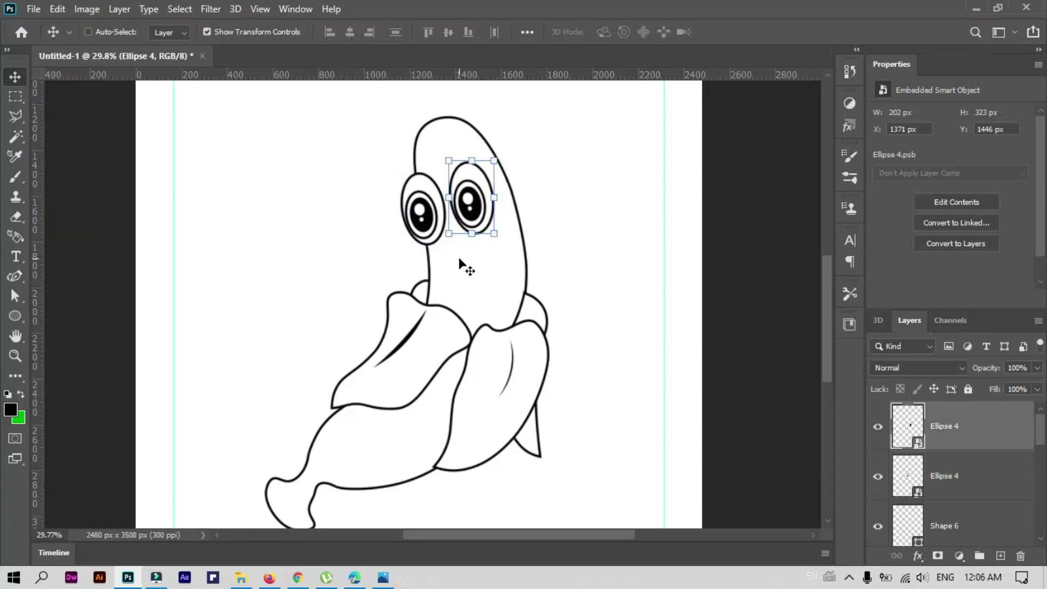
Draw a small black crescent nose below the eyes
{"action": "key", "text": "p"}
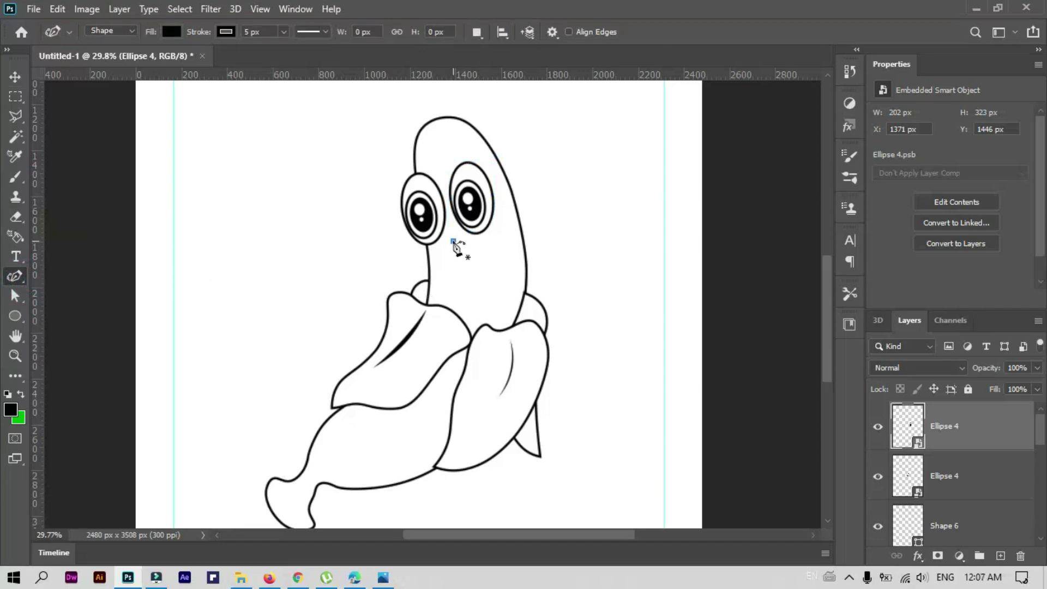
{"action": "left_click", "coordinate": [453, 241]}
{"action": "left_click", "coordinate": [453, 263]}
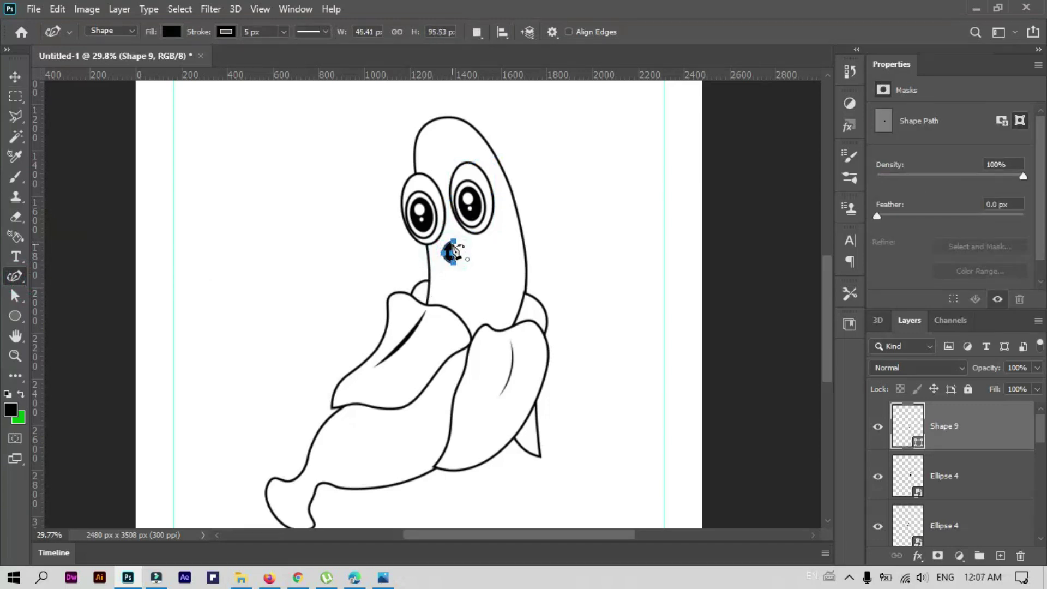
{"action": "left_click", "coordinate": [457, 266]}
{"action": "left_click_drag", "start_coordinate": [454, 242], "coordinate": [451, 259]}
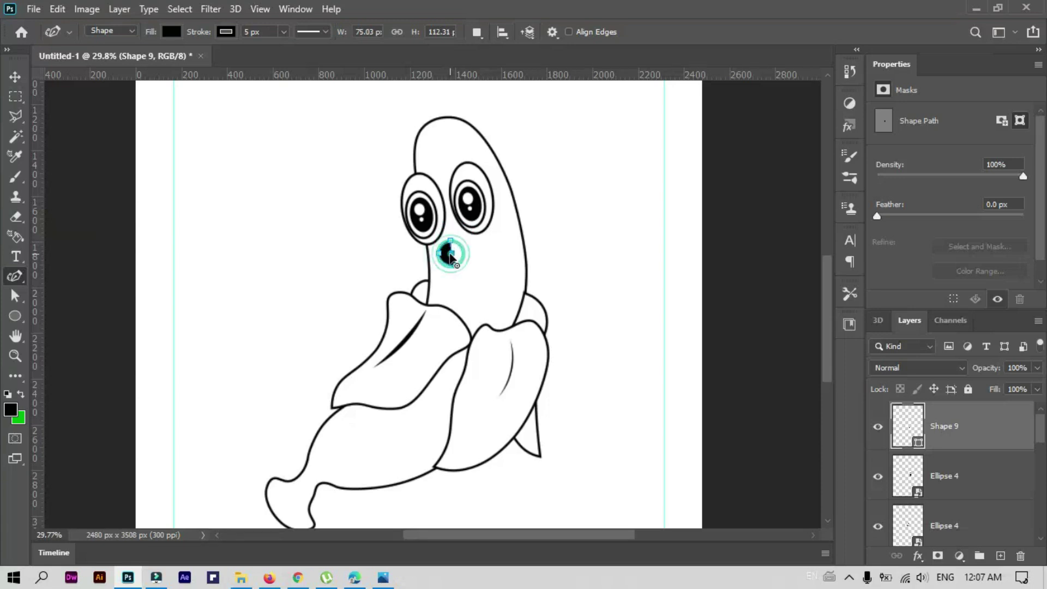
{"action": "left_click", "coordinate": [455, 266]}
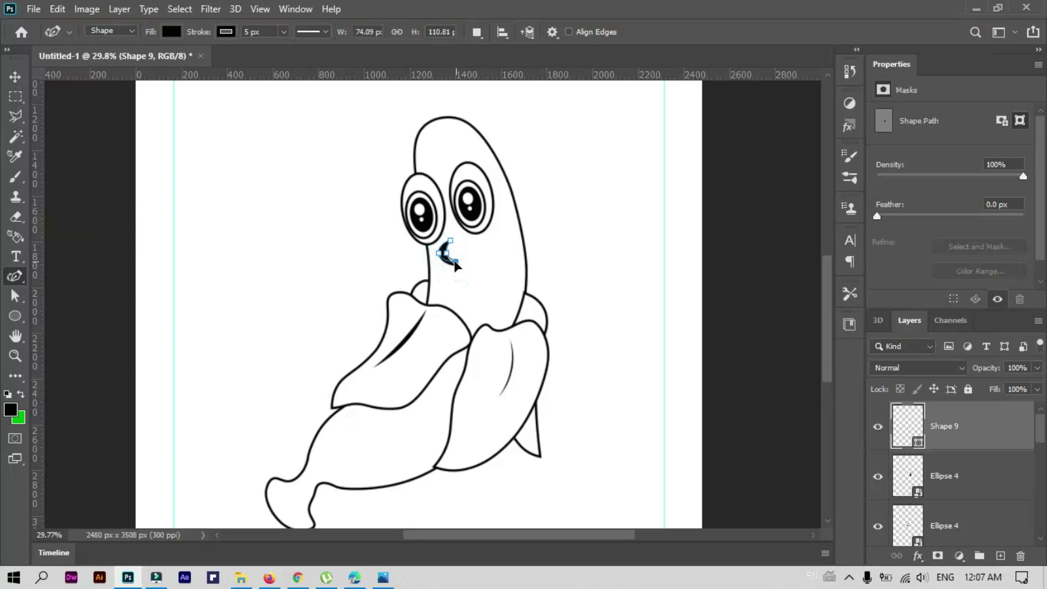
{"action": "key", "text": "Return"}
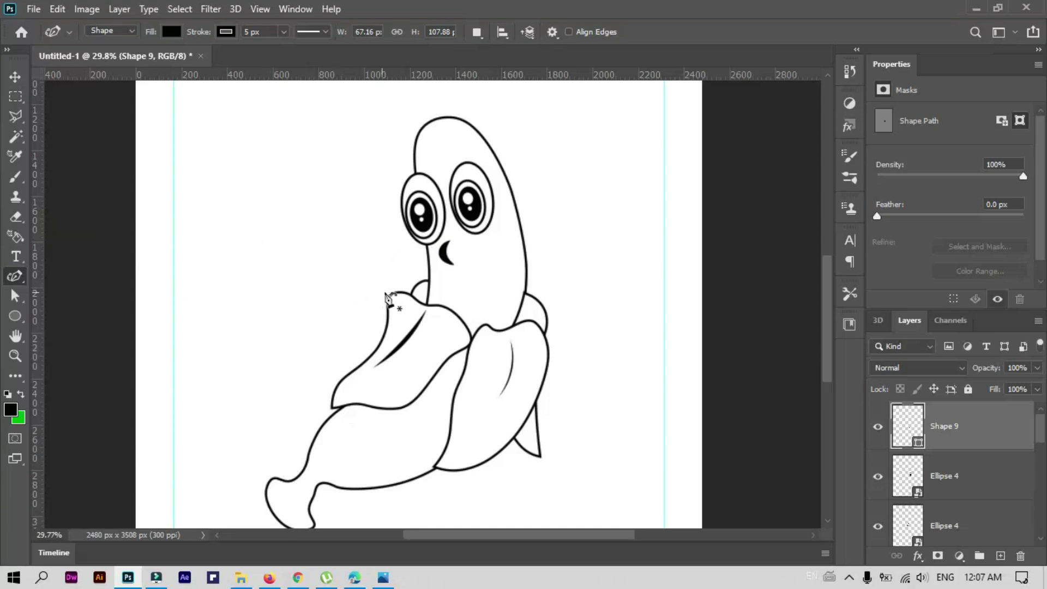
Draw a wide, open black smiling mouth beneath the nose
{"action": "left_click", "coordinate": [439, 265]}
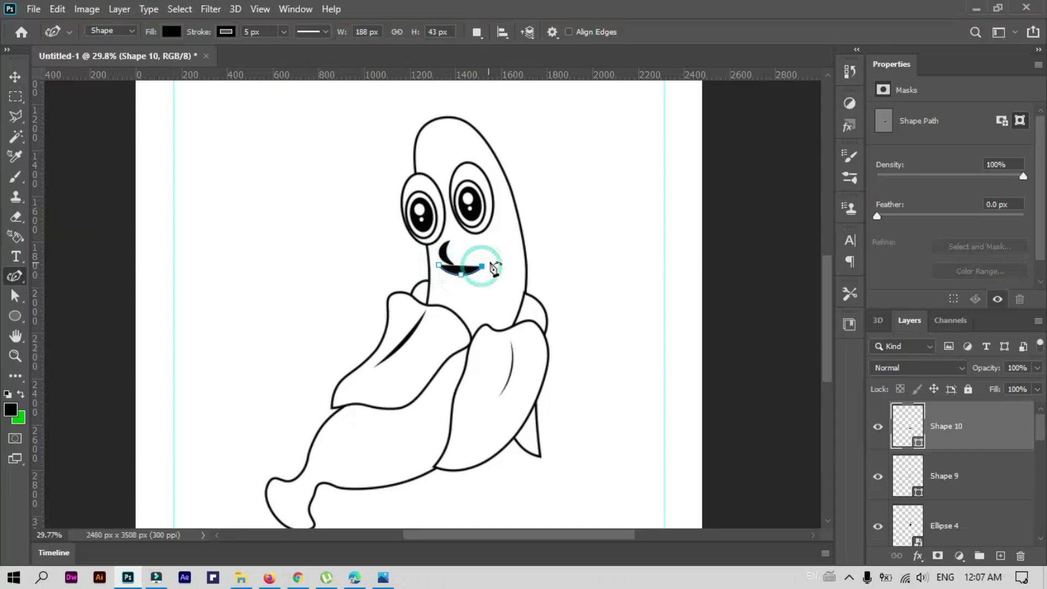
{"action": "left_click_drag", "start_coordinate": [482, 266], "coordinate": [491, 258]}
{"action": "left_click", "coordinate": [483, 279]}
{"action": "left_click", "coordinate": [475, 299]}
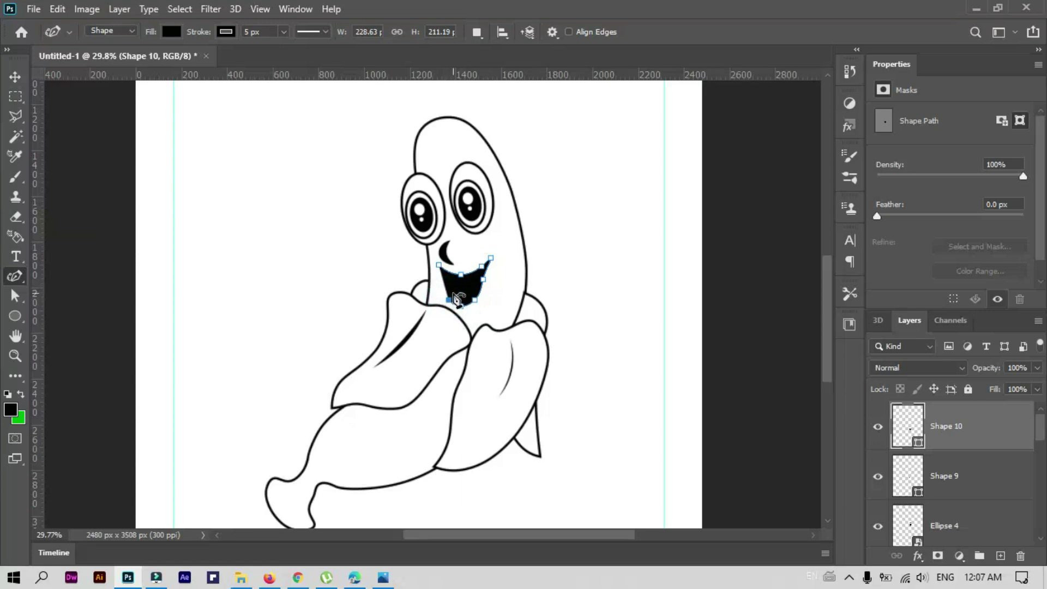
{"action": "left_click", "coordinate": [443, 291]}
{"action": "left_click", "coordinate": [448, 299]}
{"action": "left_click", "coordinate": [443, 277], "text": "ctrl"}
{"action": "left_click", "coordinate": [360, 272], "text": "ctrl"}
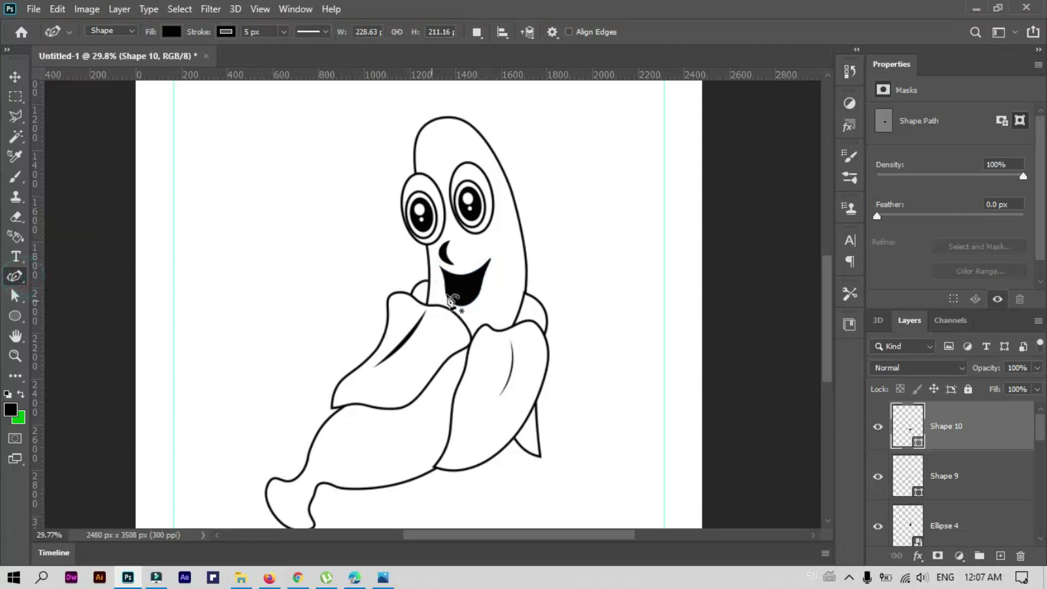
{"action": "scroll", "coordinate": [451, 300], "scroll_direction": "up", "scroll_amount": 2}
{"action": "scroll", "coordinate": [461, 278], "scroll_direction": "up", "scroll_amount": 2}
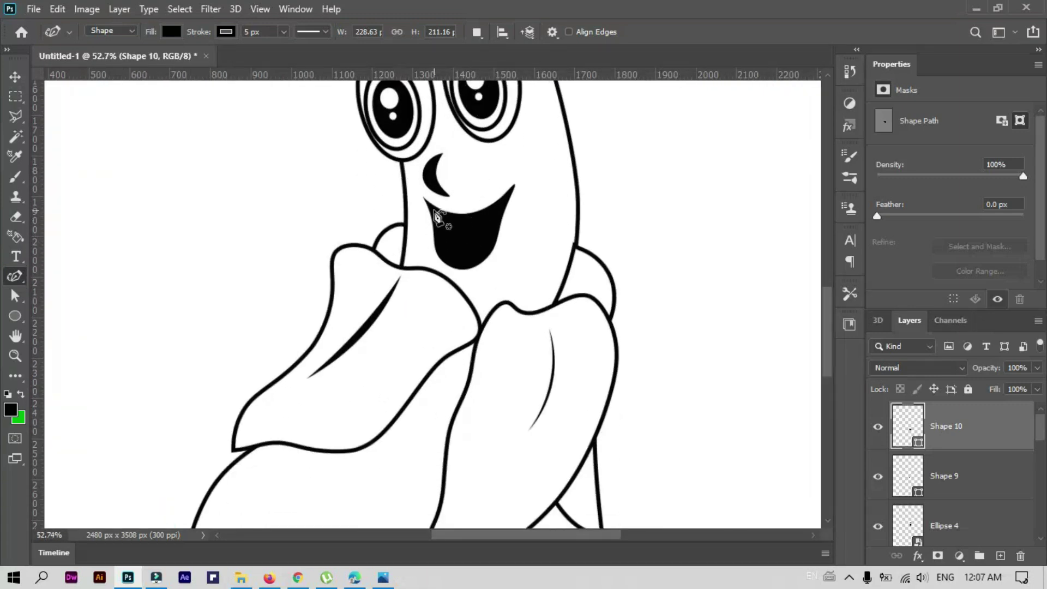
Draw an upper teeth shape along the mouth's top edge and fill it white
{"action": "left_click", "coordinate": [433, 210]}
{"action": "left_click", "coordinate": [457, 218]}
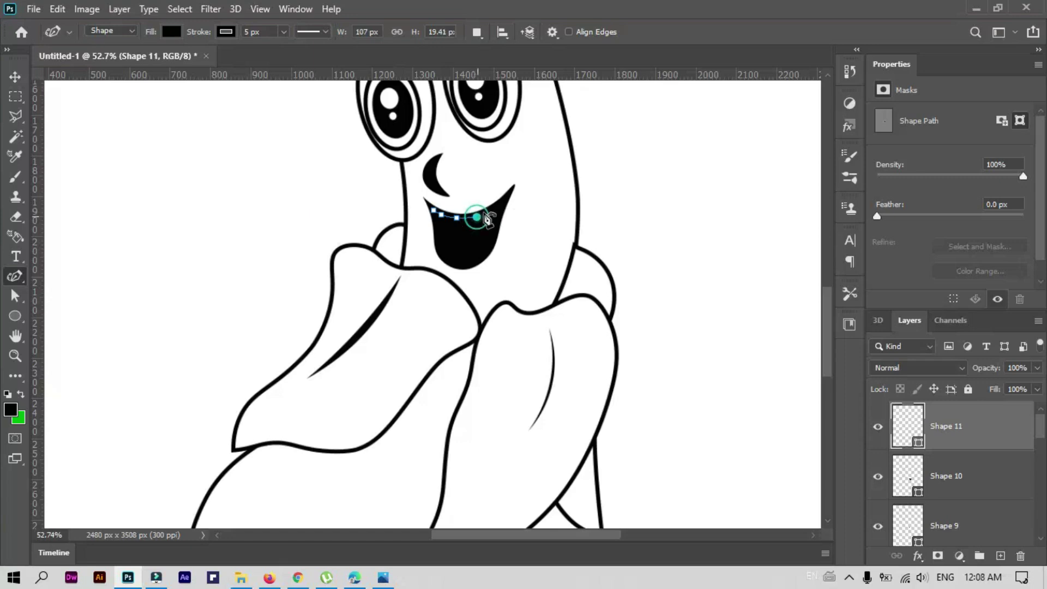
{"action": "left_click", "coordinate": [500, 205]}
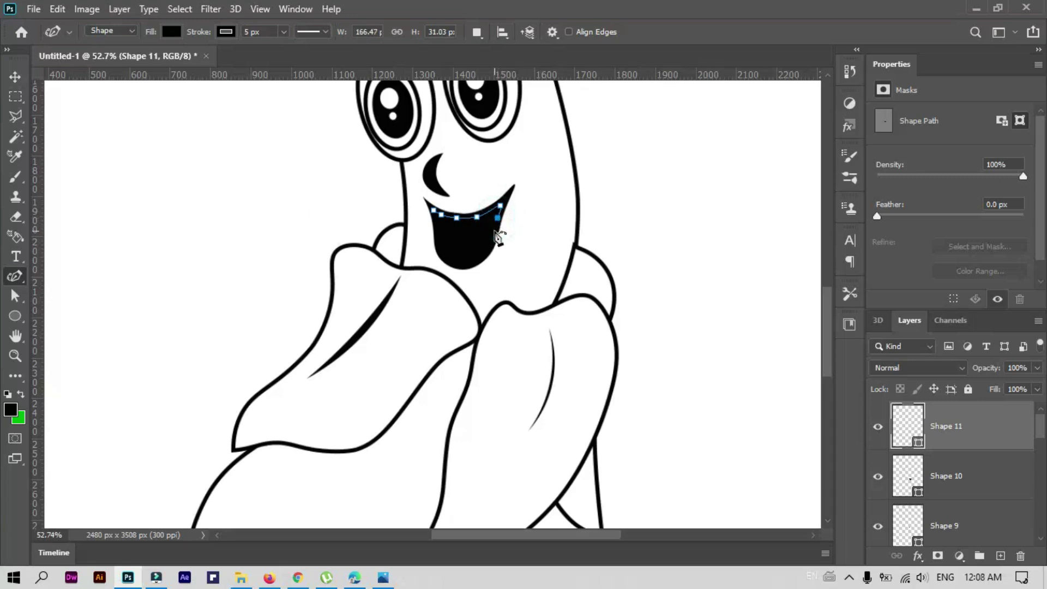
{"action": "left_click", "coordinate": [498, 227]}
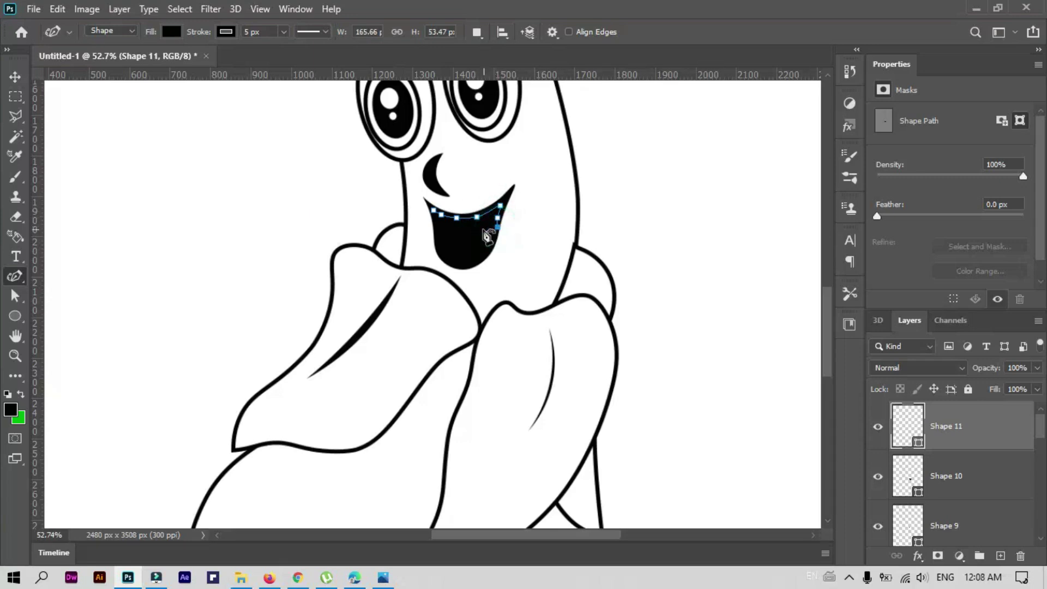
{"action": "left_click", "coordinate": [451, 231]}
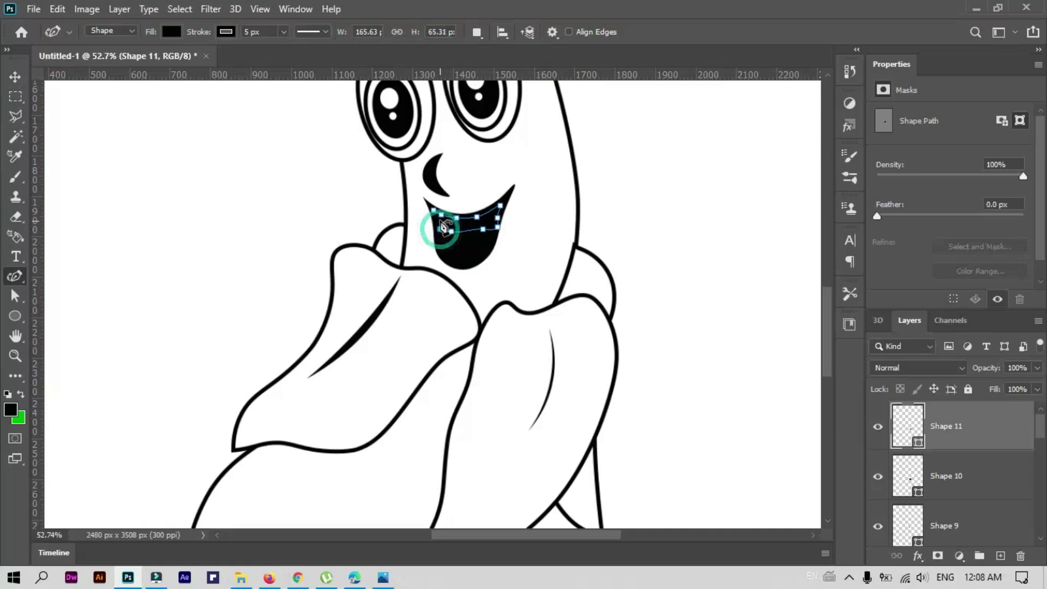
{"action": "left_click", "coordinate": [440, 230]}
{"action": "left_click", "coordinate": [436, 229]}
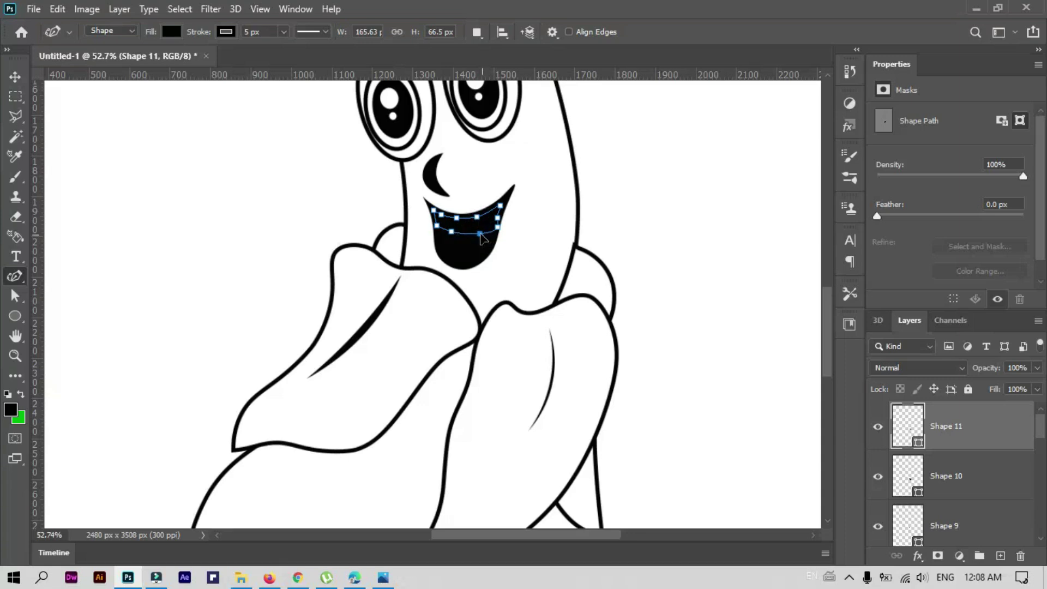
{"action": "left_click", "coordinate": [495, 228]}
{"action": "left_click", "coordinate": [170, 33]}
{"action": "left_click", "coordinate": [75, 113]}
{"action": "key", "text": "Return"}
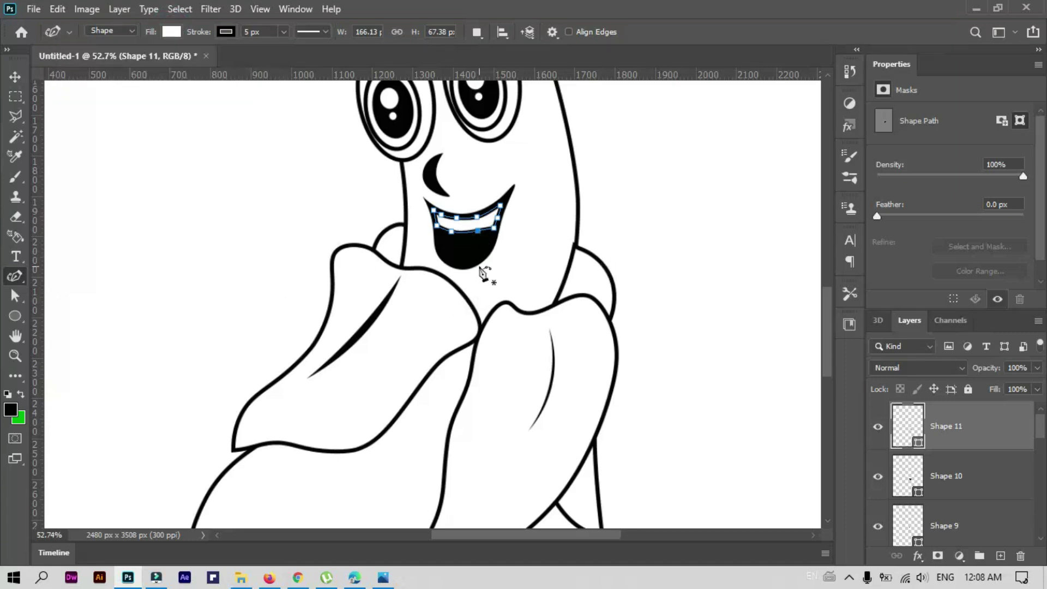
{"action": "key", "text": "Return"}
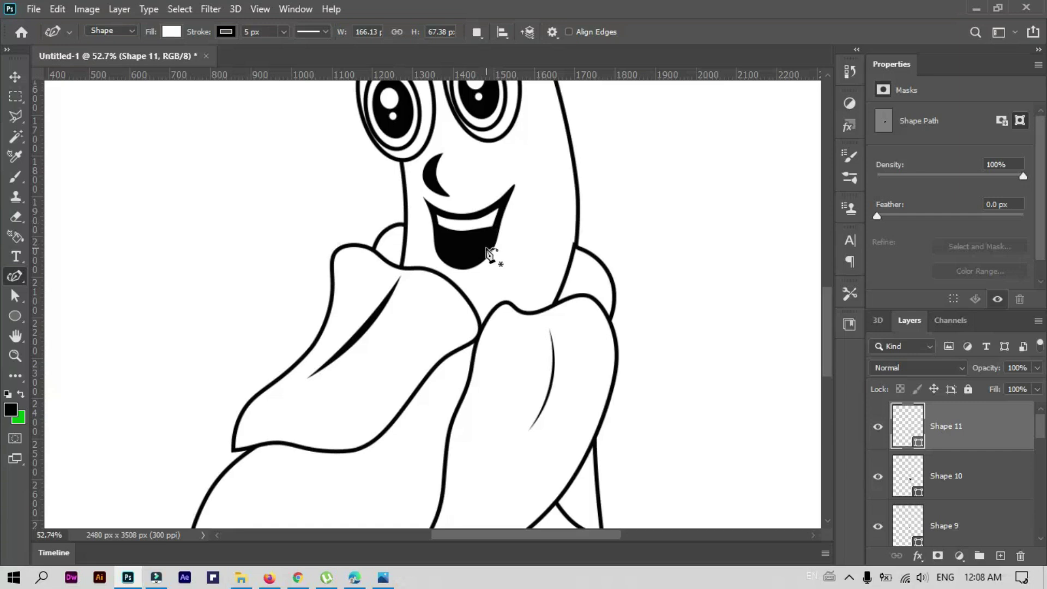
Draw a white tongue shape across the bottom of the mouth
{"action": "left_click", "coordinate": [485, 249]}
{"action": "left_click", "coordinate": [469, 264]}
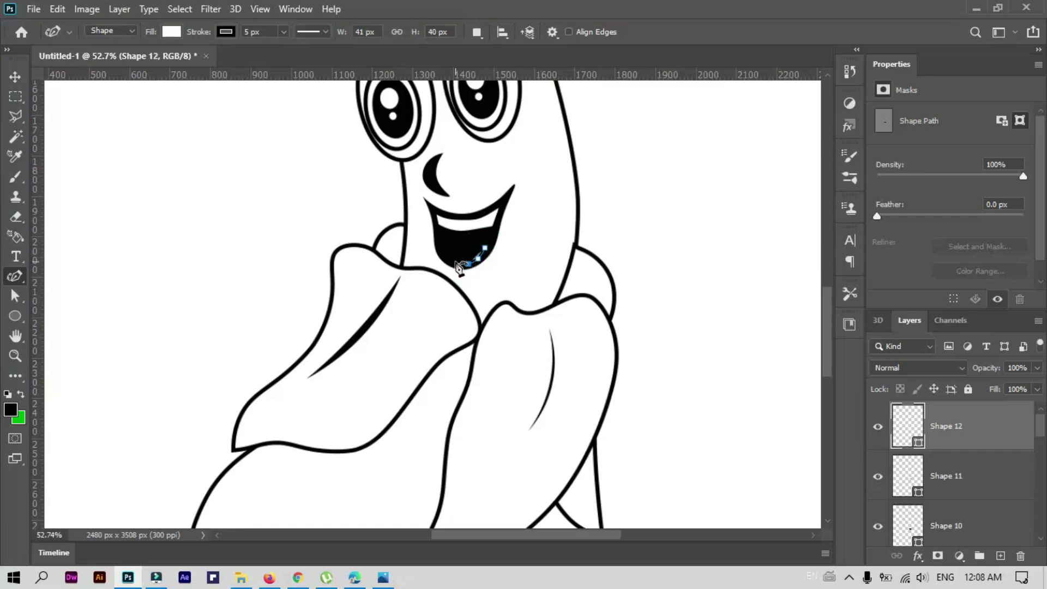
{"action": "left_click", "coordinate": [454, 259]}
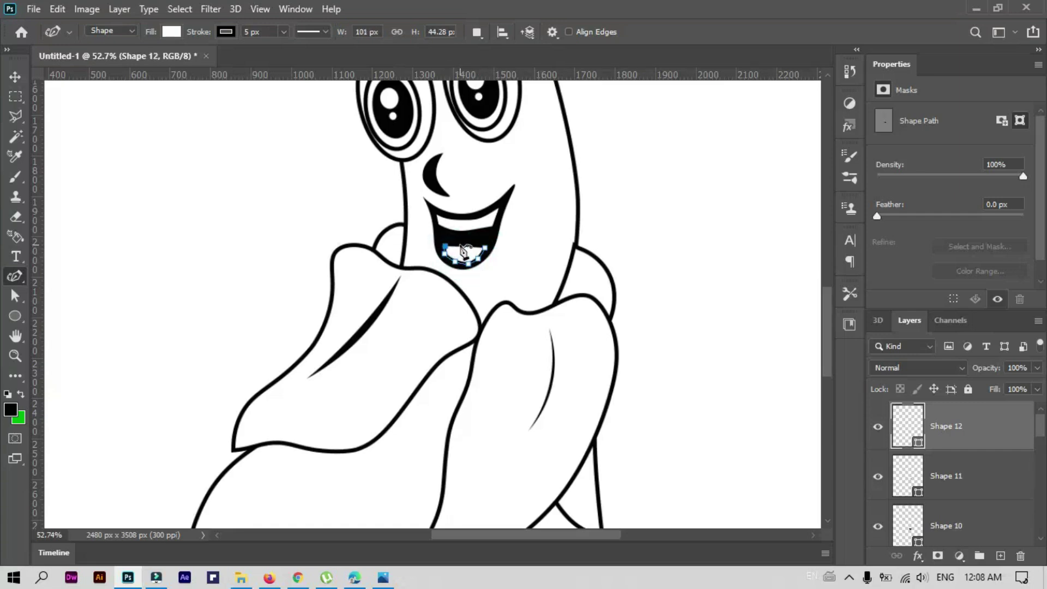
{"action": "left_click_drag", "start_coordinate": [461, 246], "coordinate": [467, 253]}
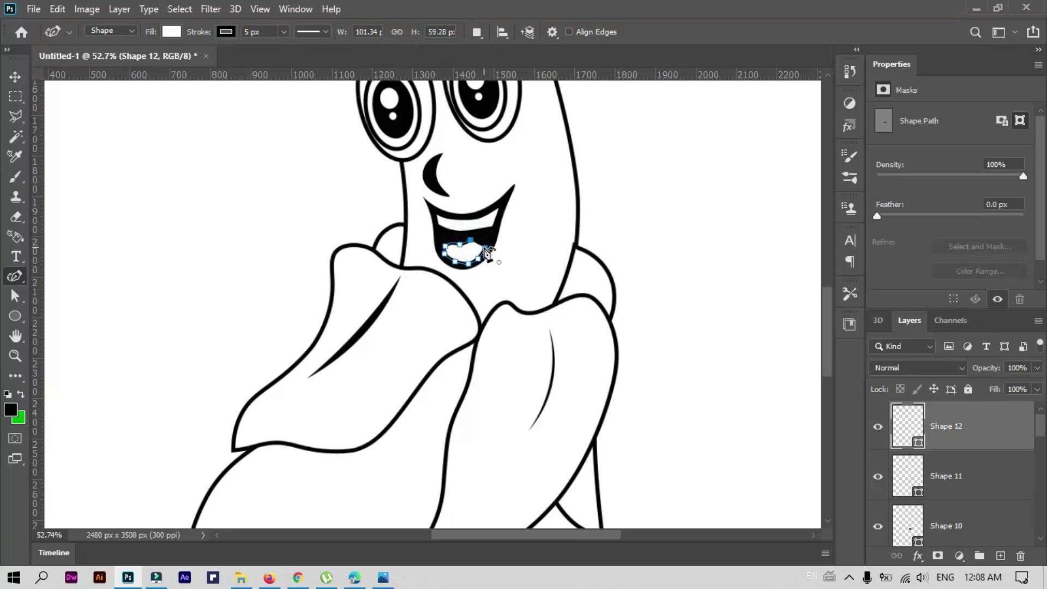
{"action": "left_click", "coordinate": [486, 251]}
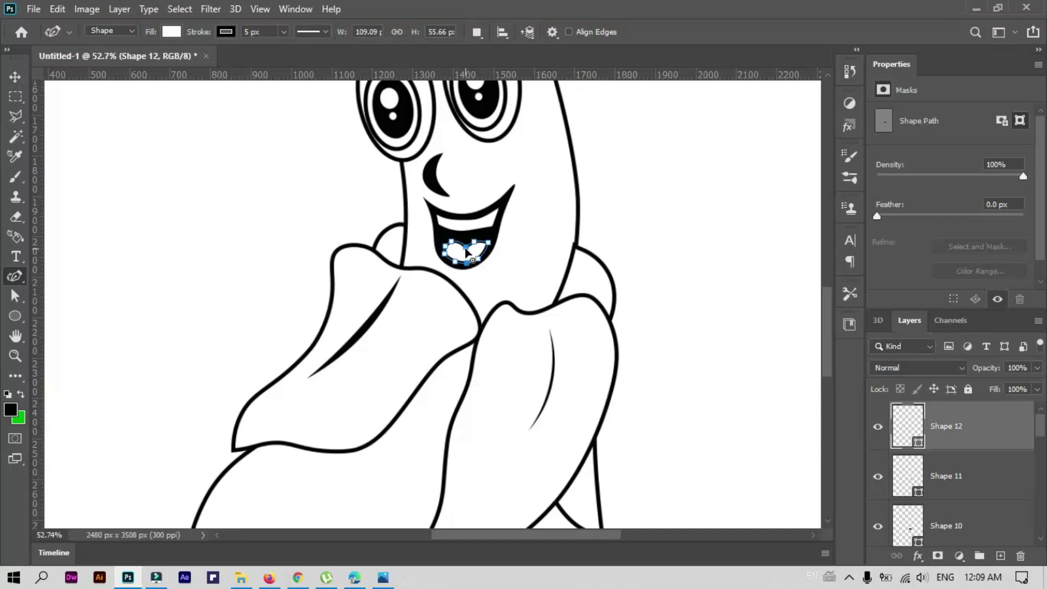
{"action": "scroll", "coordinate": [477, 280], "scroll_direction": "up", "scroll_amount": 2}
{"action": "scroll", "coordinate": [457, 232], "scroll_direction": "up", "scroll_amount": 2}
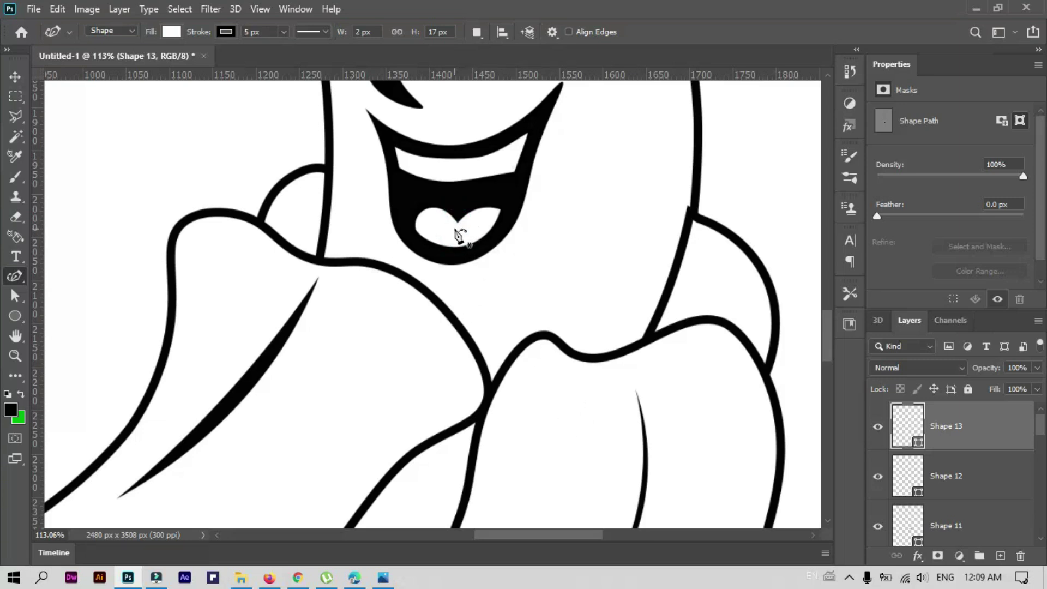
Draw a short crease line down the tongue's centre
{"action": "left_click", "coordinate": [456, 224]}
{"action": "left_click", "coordinate": [450, 243]}
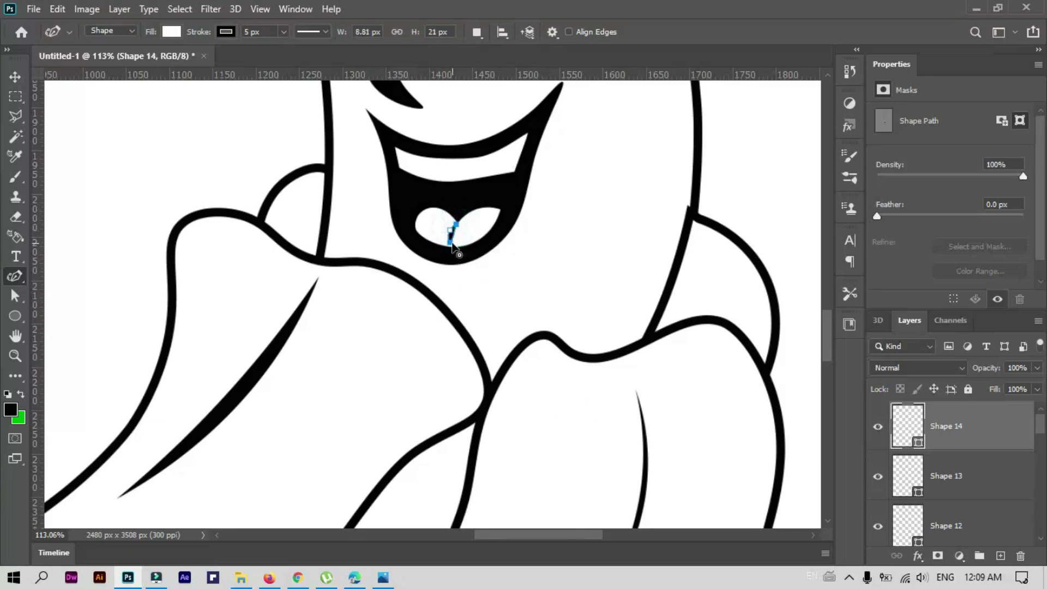
{"action": "scroll", "coordinate": [603, 294], "scroll_direction": "down", "scroll_amount": 2}
{"action": "scroll", "coordinate": [596, 264], "scroll_direction": "down", "scroll_amount": 2}
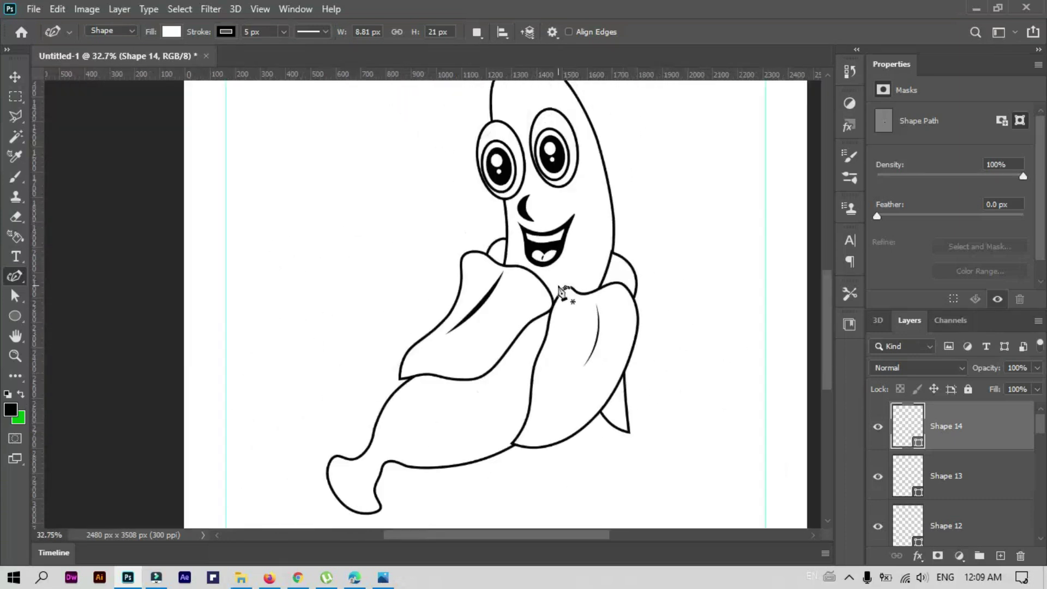
{"action": "scroll", "coordinate": [561, 299], "scroll_direction": "down", "scroll_amount": 2}
{"action": "scroll", "coordinate": [551, 336], "scroll_direction": "down", "scroll_amount": 1}
{"action": "scroll", "coordinate": [551, 336], "scroll_direction": "down", "scroll_amount": 1}
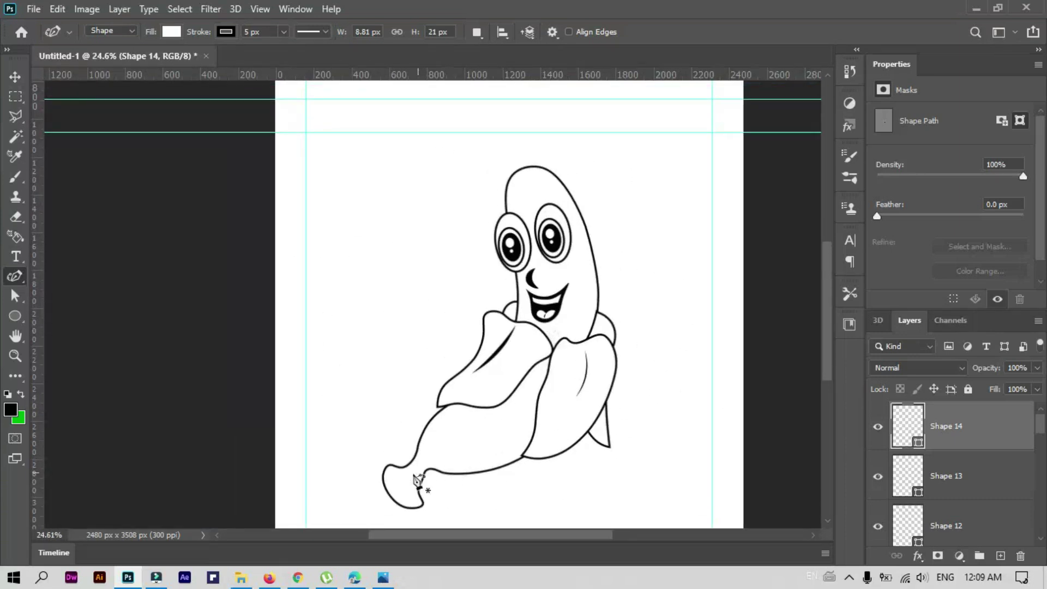
Draw a curved detail line inside the curled stem tip with the Curvature Pen
{"action": "left_click", "coordinate": [393, 473]}
{"action": "scroll", "coordinate": [406, 480], "scroll_direction": "up", "scroll_amount": 2}
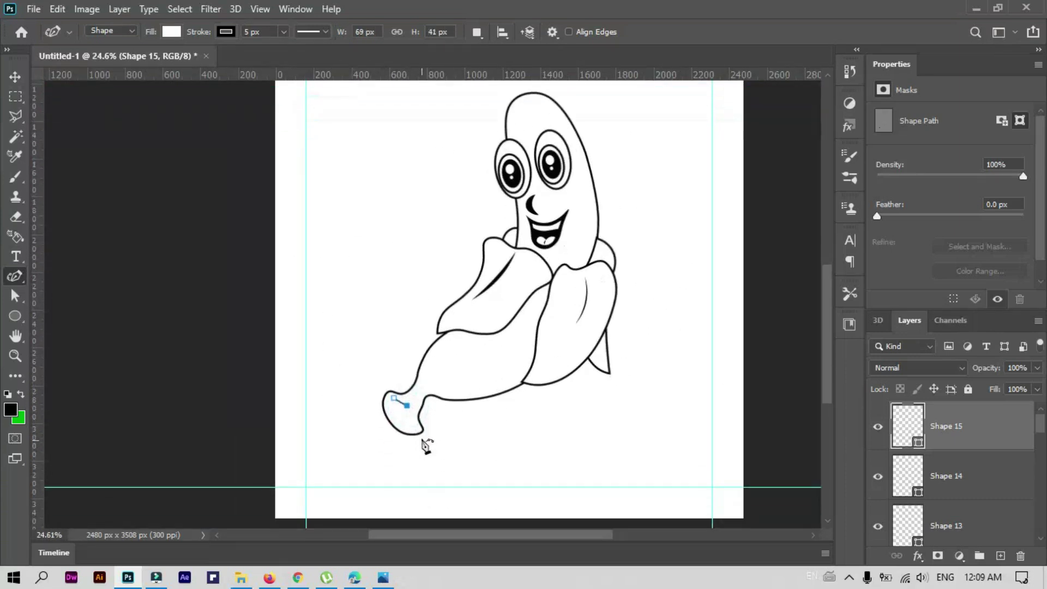
{"action": "scroll", "coordinate": [420, 436], "scroll_direction": "up", "scroll_amount": 2}
{"action": "left_click", "coordinate": [417, 428]}
{"action": "left_click", "coordinate": [367, 366]}
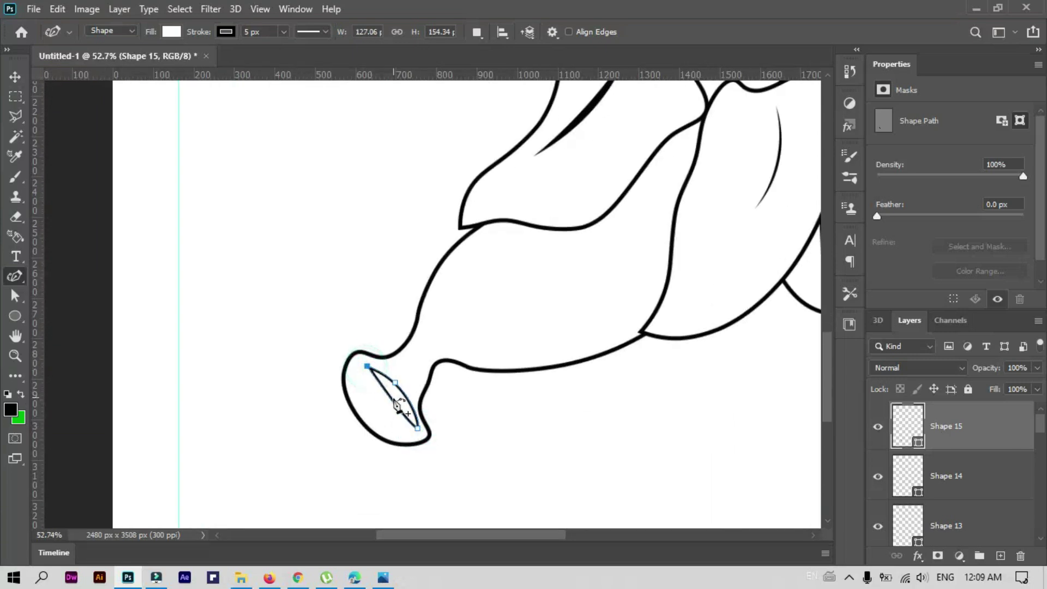
{"action": "left_click_drag", "start_coordinate": [393, 401], "coordinate": [402, 397]}
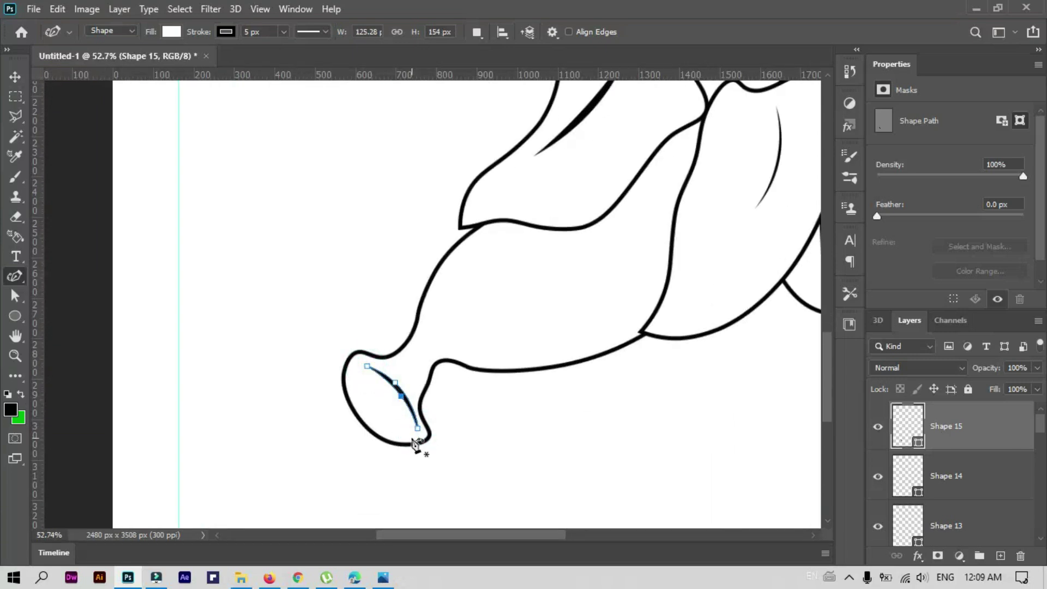
{"action": "key", "text": "Return"}
Draw a long thin crease line running along the lower peel
{"action": "left_click", "coordinate": [560, 277]}
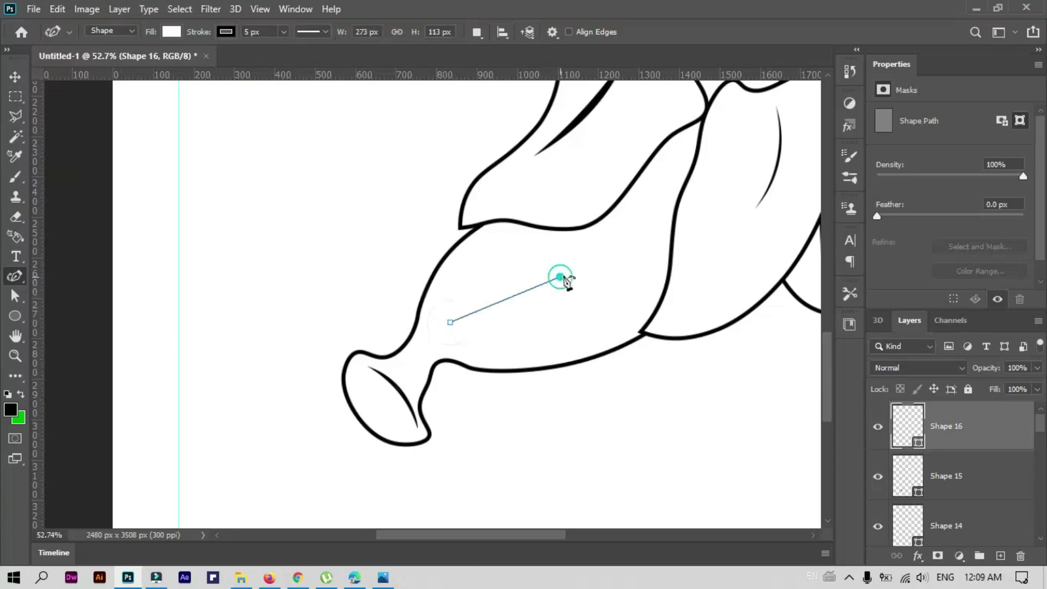
{"action": "left_click", "coordinate": [636, 230]}
{"action": "left_click", "coordinate": [675, 175]}
{"action": "left_click", "coordinate": [450, 322]}
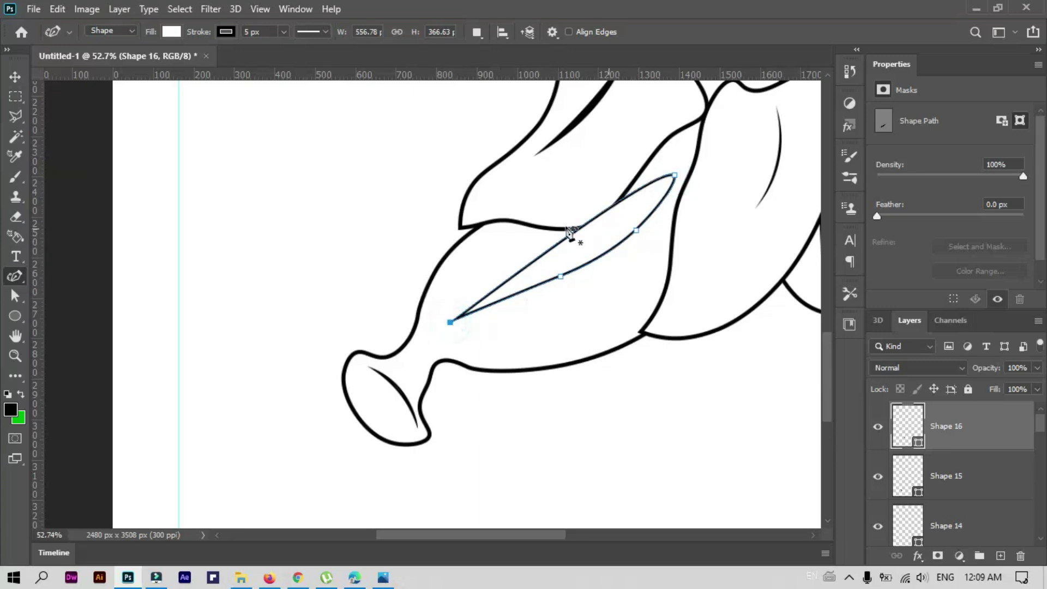
{"action": "left_click_drag", "start_coordinate": [573, 239], "coordinate": [585, 253]}
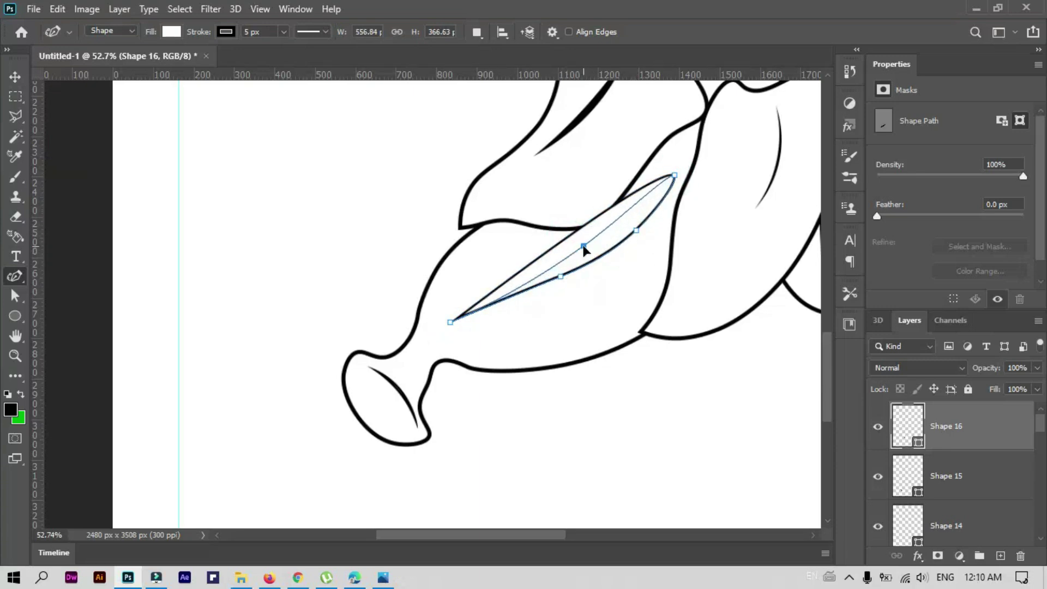
{"action": "left_click", "coordinate": [548, 266]}
{"action": "left_click_drag", "start_coordinate": [584, 246], "coordinate": [640, 219]}
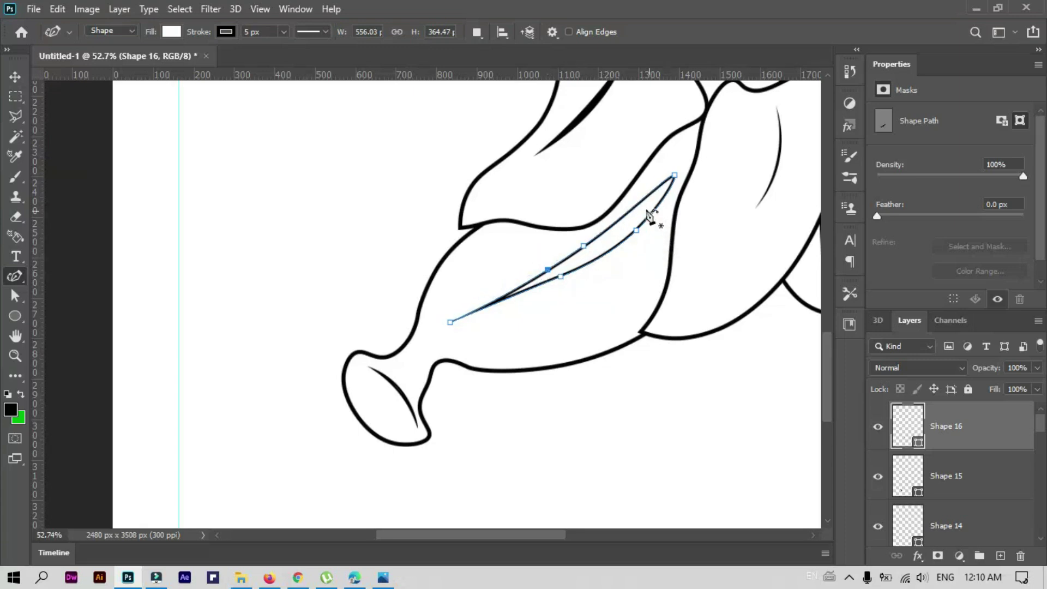
{"action": "left_click", "coordinate": [587, 256]}
{"action": "left_click_drag", "start_coordinate": [587, 255], "coordinate": [517, 291]}
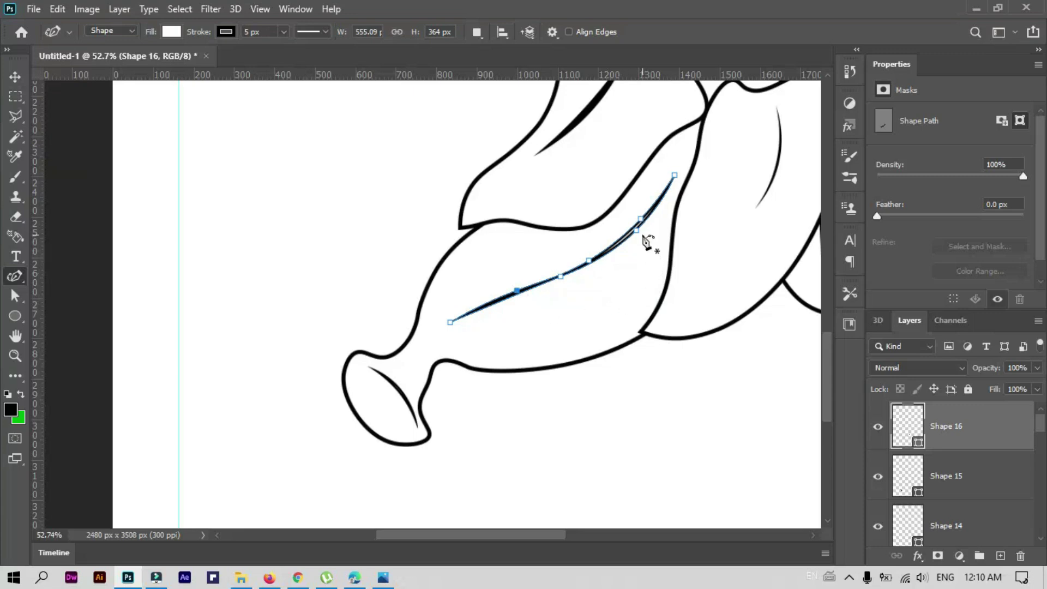
{"action": "key", "text": "Escape"}
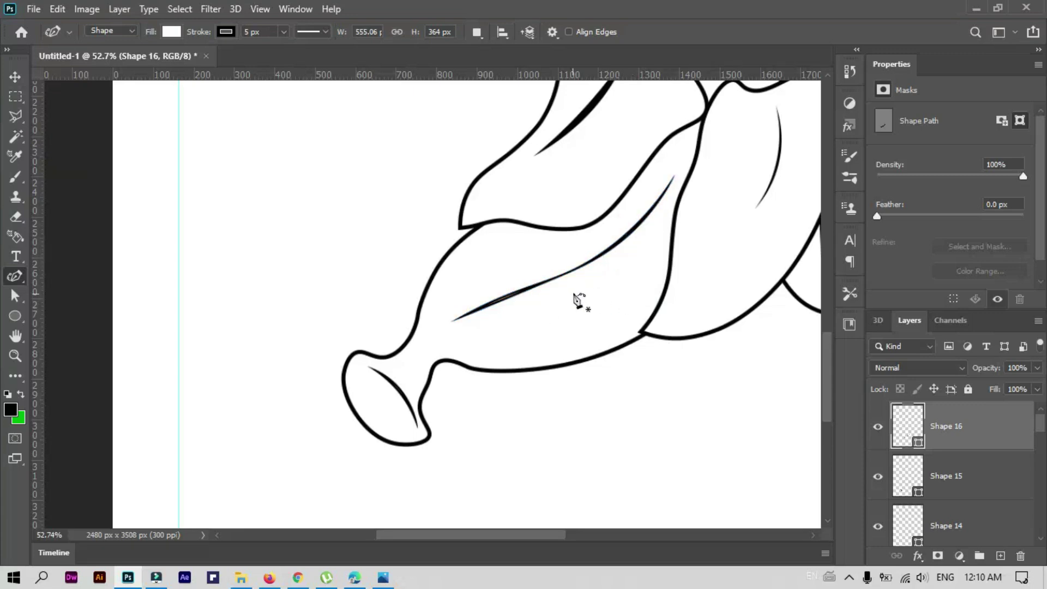
Draw an arched eyebrow curve above the banana's left eye
{"action": "scroll", "coordinate": [579, 301], "scroll_direction": "down", "scroll_amount": 3}
{"action": "scroll", "coordinate": [626, 334], "scroll_direction": "down", "scroll_amount": 3}
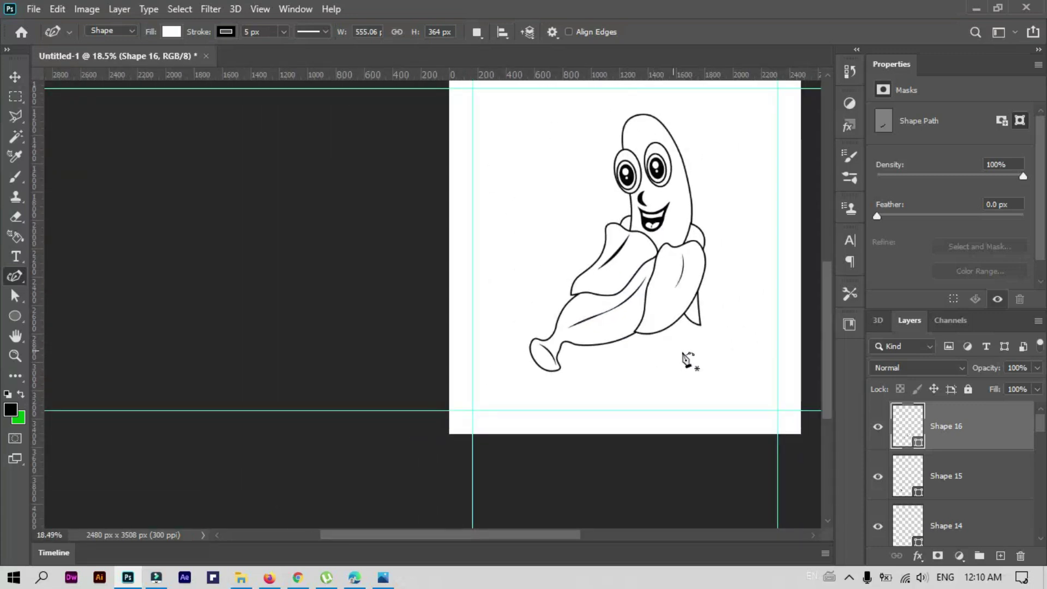
{"action": "scroll", "coordinate": [692, 363], "scroll_direction": "up", "scroll_amount": 2}
{"action": "scroll", "coordinate": [709, 377], "scroll_direction": "up", "scroll_amount": 2}
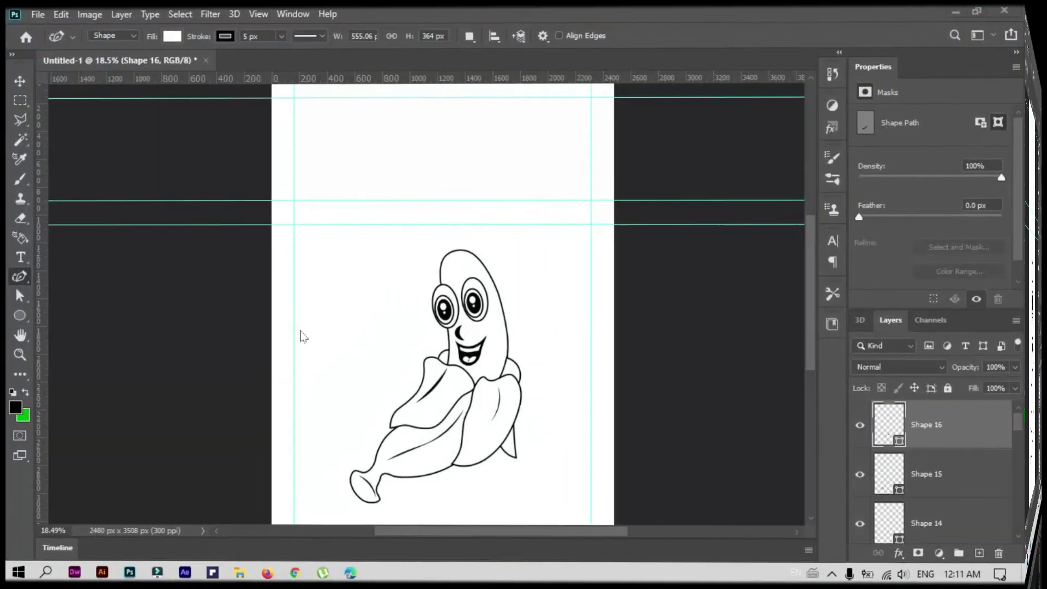
{"action": "scroll", "coordinate": [480, 277], "scroll_direction": "up", "scroll_amount": 3}
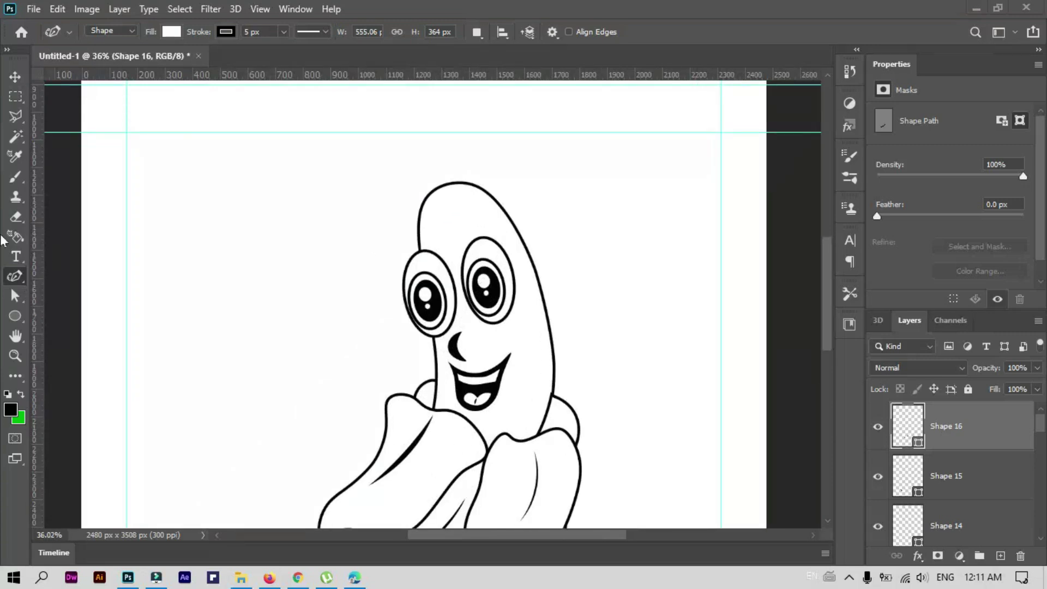
{"action": "left_click", "coordinate": [15, 276]}
{"action": "left_click", "coordinate": [407, 250]}
{"action": "left_click", "coordinate": [423, 233]}
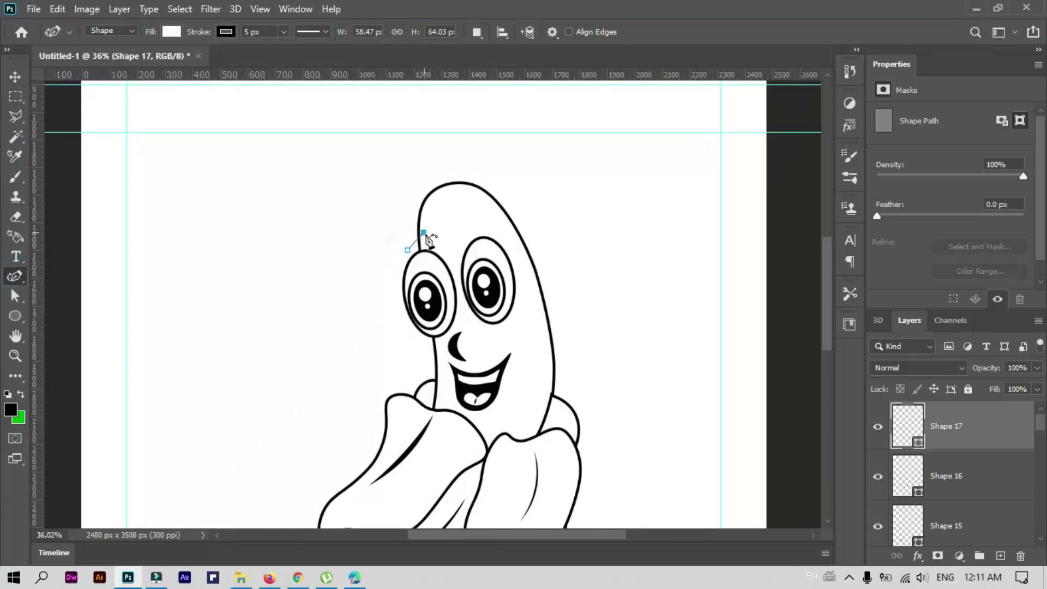
{"action": "left_click", "coordinate": [441, 250]}
{"action": "left_click", "coordinate": [422, 241]}
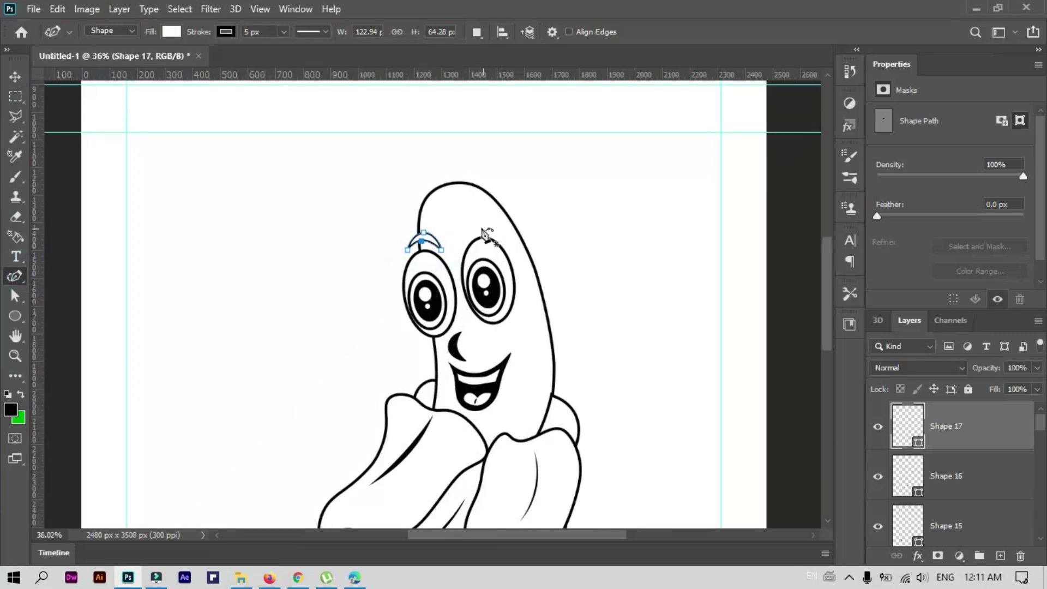
{"action": "left_click", "coordinate": [458, 239]}
{"action": "key", "text": "ctrl+z"}
Duplicate the eyebrow with an Alt-drag and place the copy above the right eye
{"action": "key", "text": "v"}
{"action": "mouse_move", "coordinate": [425, 240]}
{"action": "left_mouse_down"}
{"action": "mouse_move", "coordinate": [459, 255]}
{"action": "mouse_move", "coordinate": [494, 229]}
{"action": "left_mouse_up"}
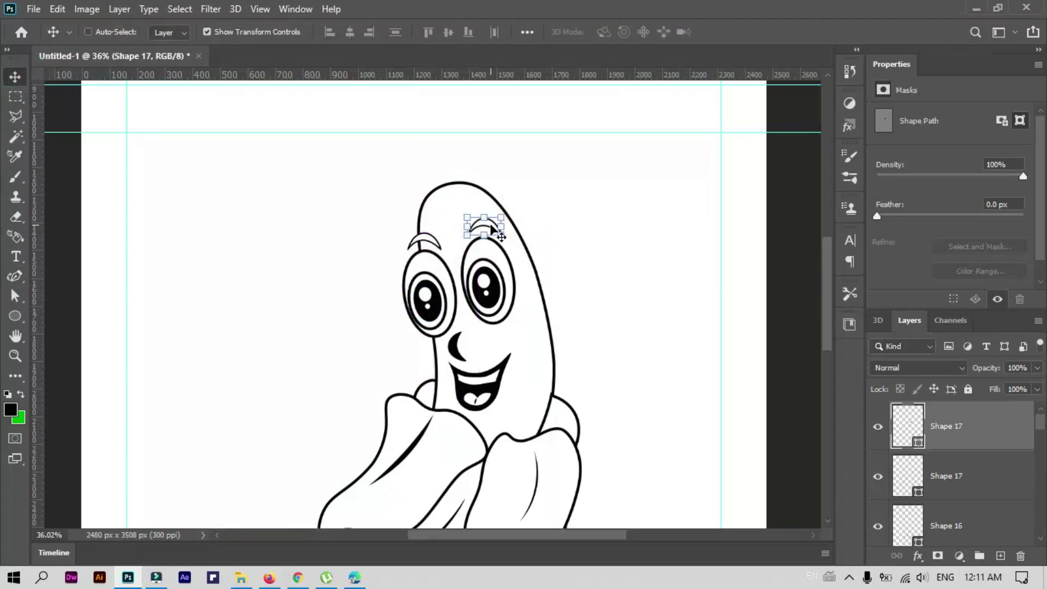
{"action": "left_click", "coordinate": [424, 244], "text": "ctrl"}
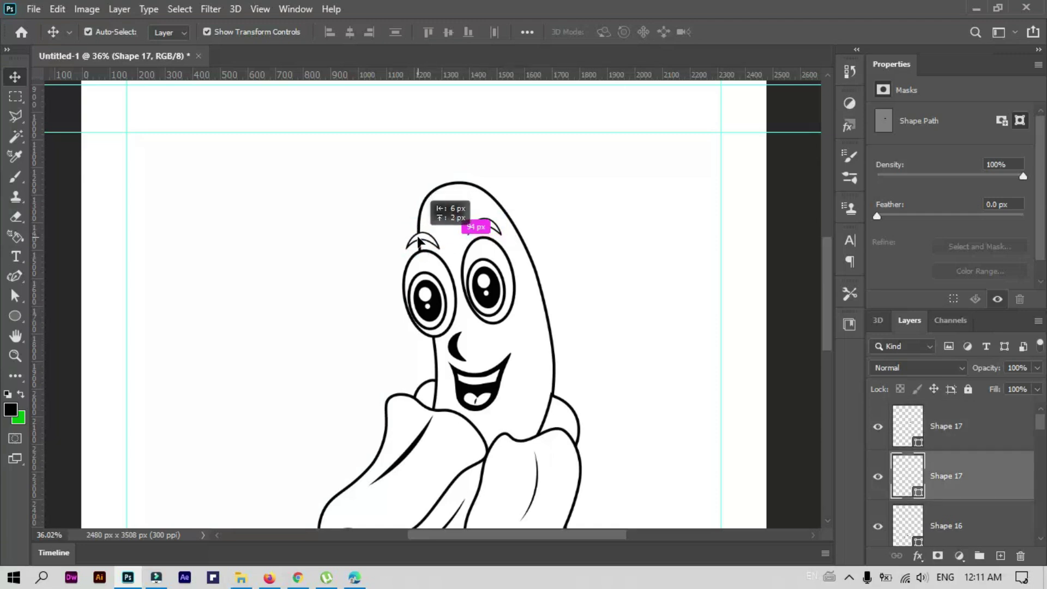
{"action": "left_click_drag", "start_coordinate": [494, 226], "coordinate": [496, 224]}
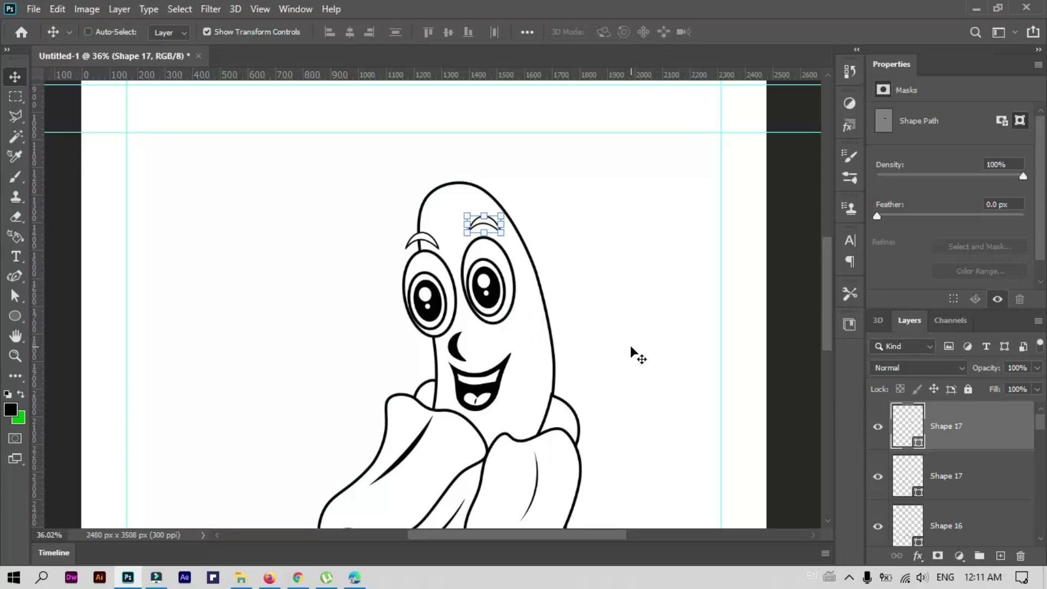
{"action": "left_click", "coordinate": [542, 390], "text": "ctrl"}
Shift the right peel flap (Shape 7) slightly right and down and rotate it about -5°
{"action": "key", "text": "p"}
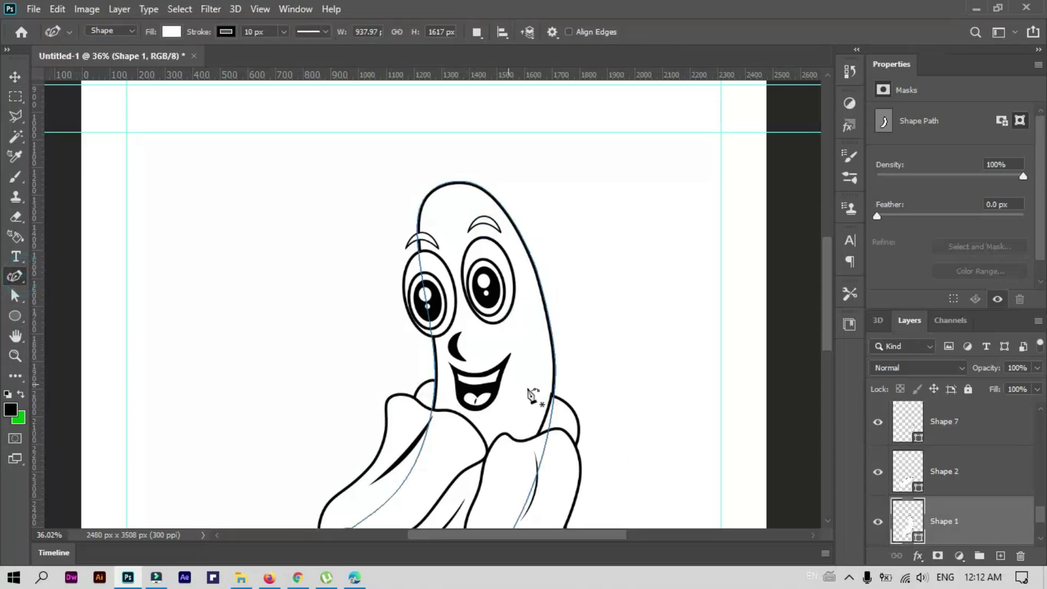
{"action": "left_click", "coordinate": [554, 394]}
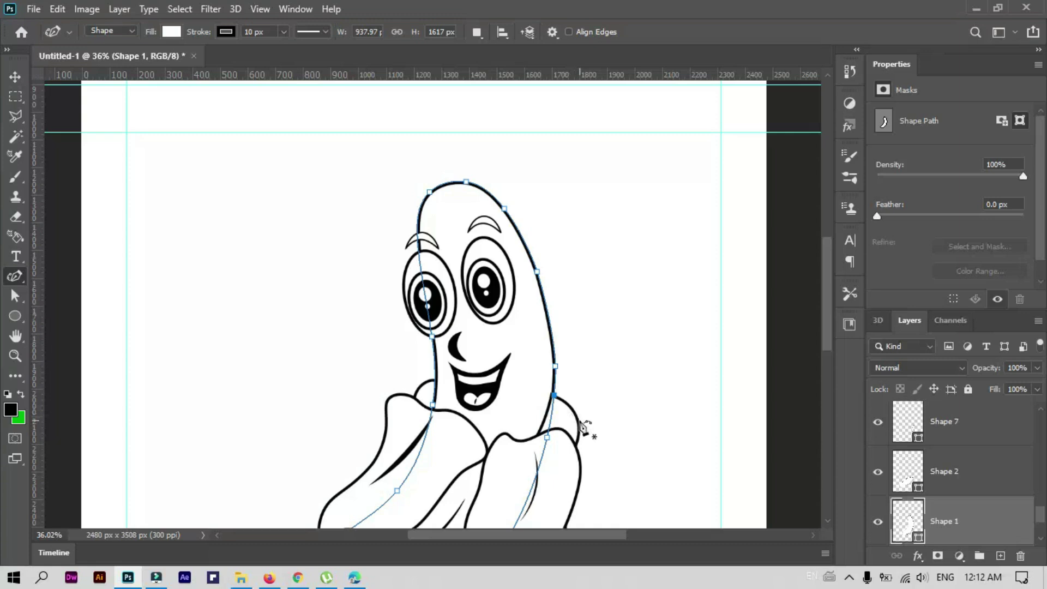
{"action": "left_click", "coordinate": [17, 78]}
{"action": "left_click", "coordinate": [573, 433], "text": "ctrl"}
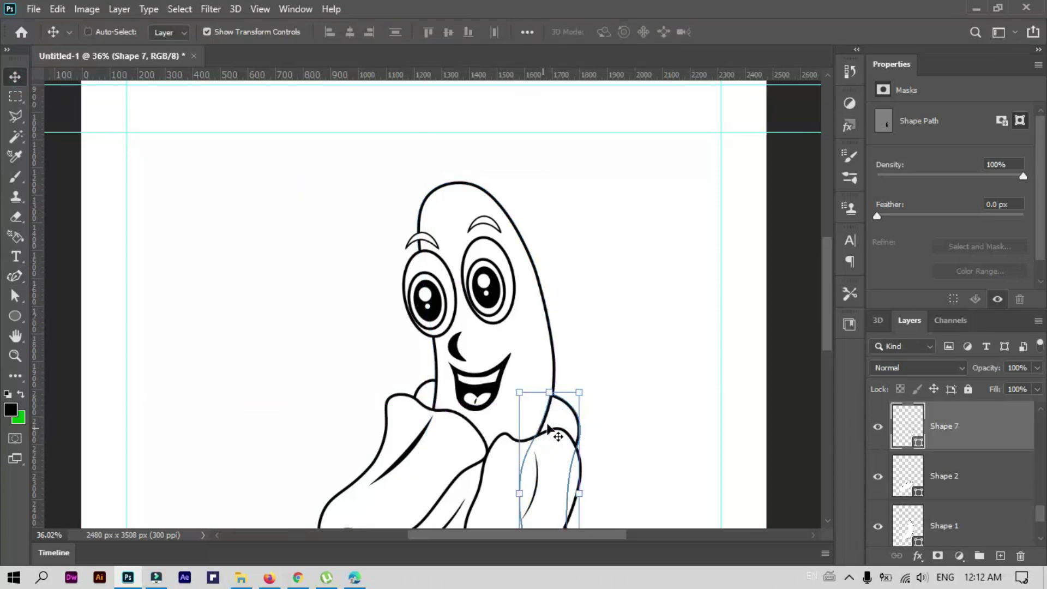
{"action": "left_click_drag", "start_coordinate": [550, 429], "coordinate": [559, 434]}
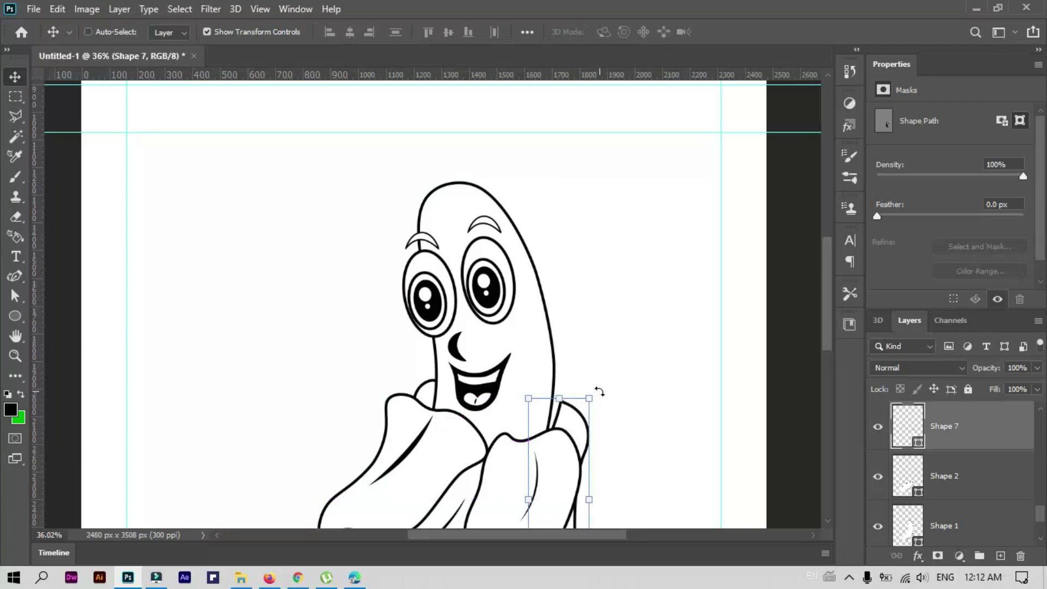
{"action": "left_click_drag", "start_coordinate": [599, 391], "coordinate": [593, 383]}
{"action": "scroll", "coordinate": [621, 398], "scroll_direction": "down", "scroll_amount": 2}
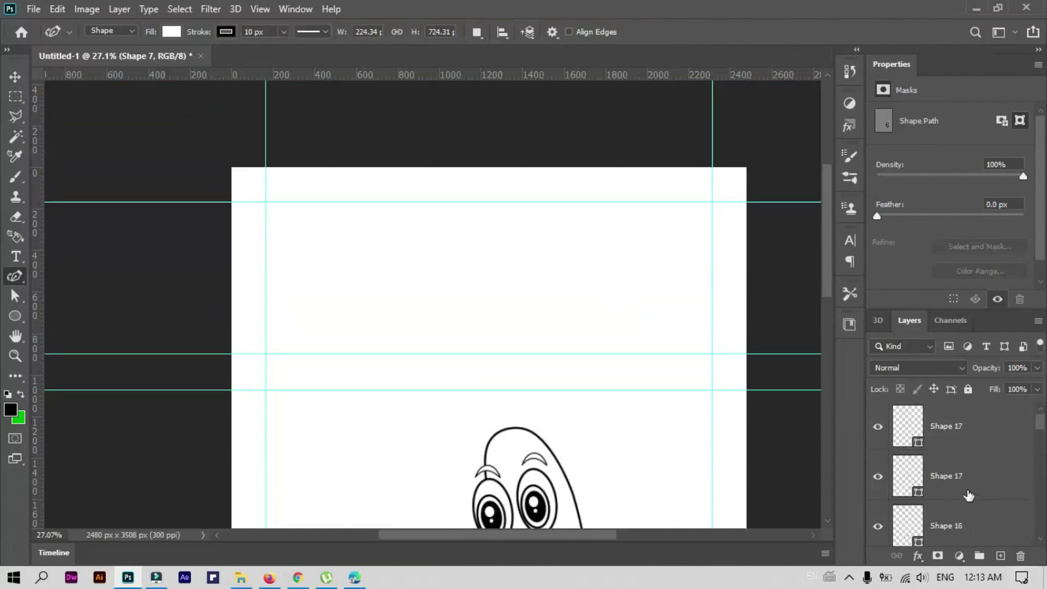
Add "I'm going" in Butterbean 71.15 pt, centred near the top of the page
{"action": "left_click", "coordinate": [948, 437]}
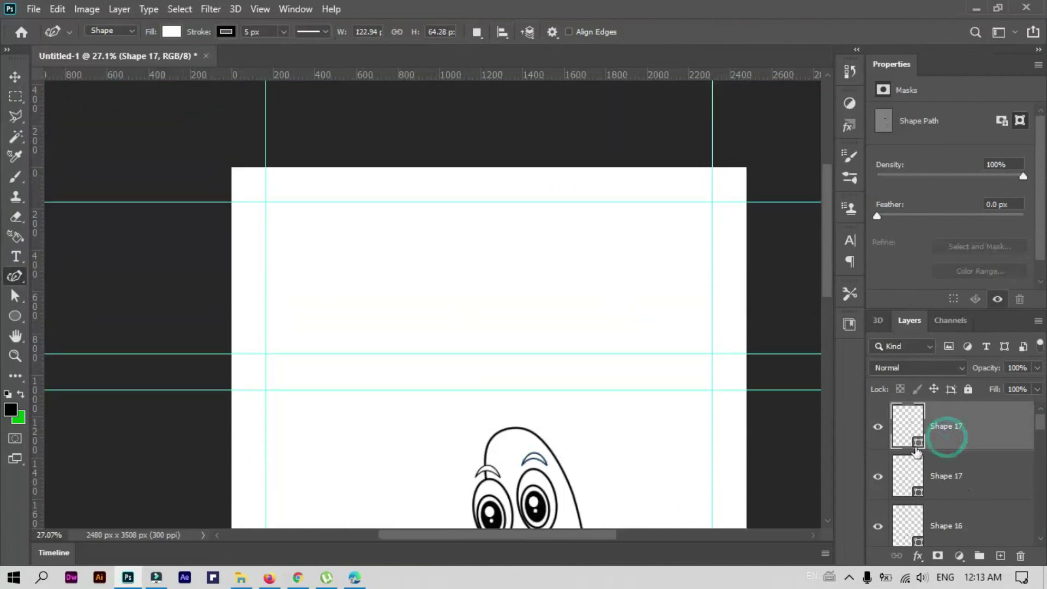
{"action": "left_click", "coordinate": [15, 256]}
{"action": "left_click", "coordinate": [336, 225]}
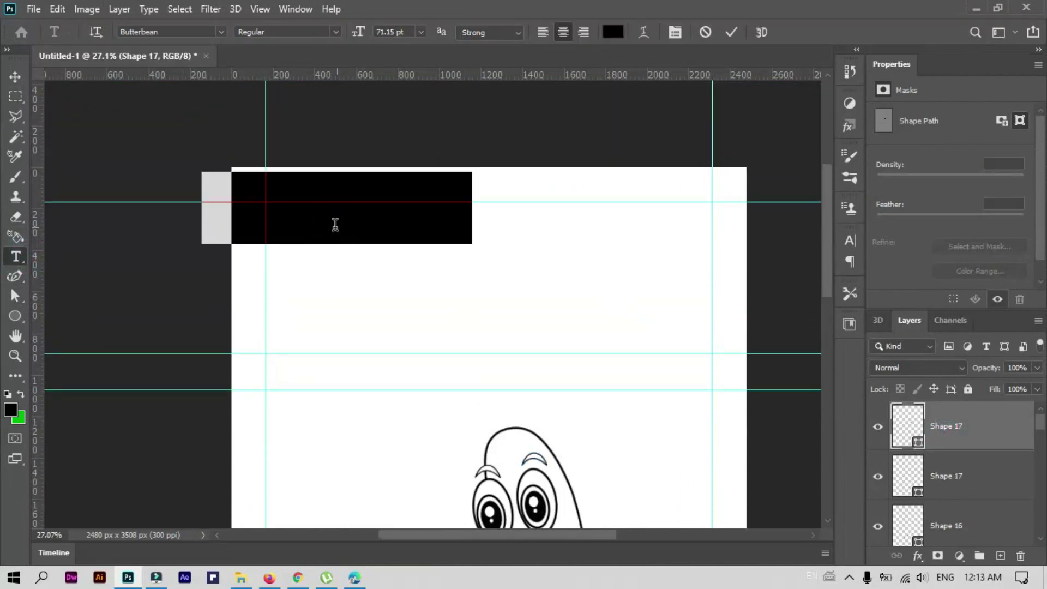
{"action": "key", "text": "BackSpace"}
{"action": "type", "text": "I"}
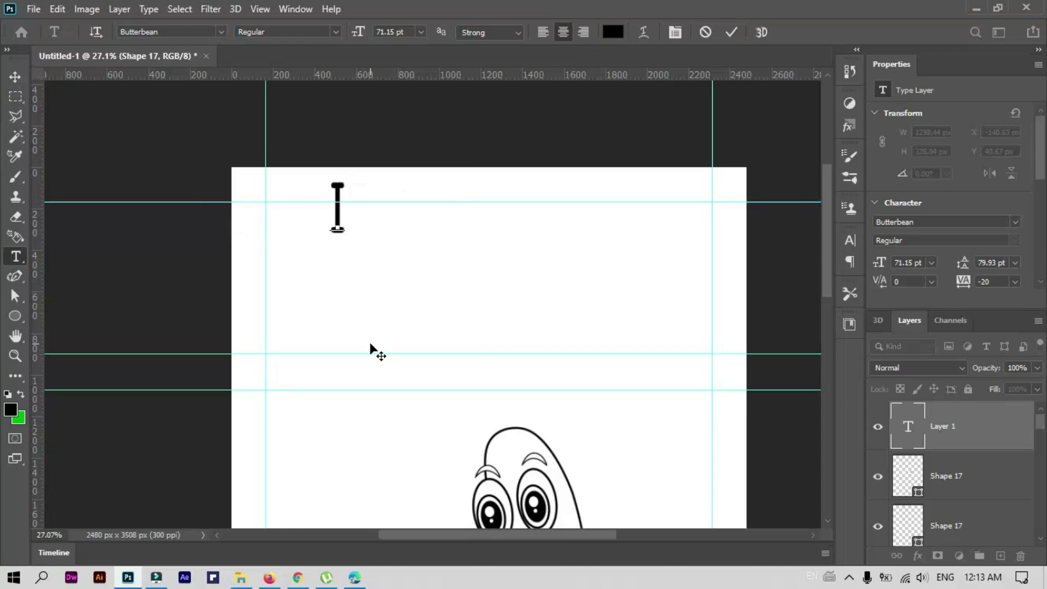
{"action": "type", "text": "4"}
{"action": "key", "text": "BackSpace"}
{"action": "type", "text": "'"}
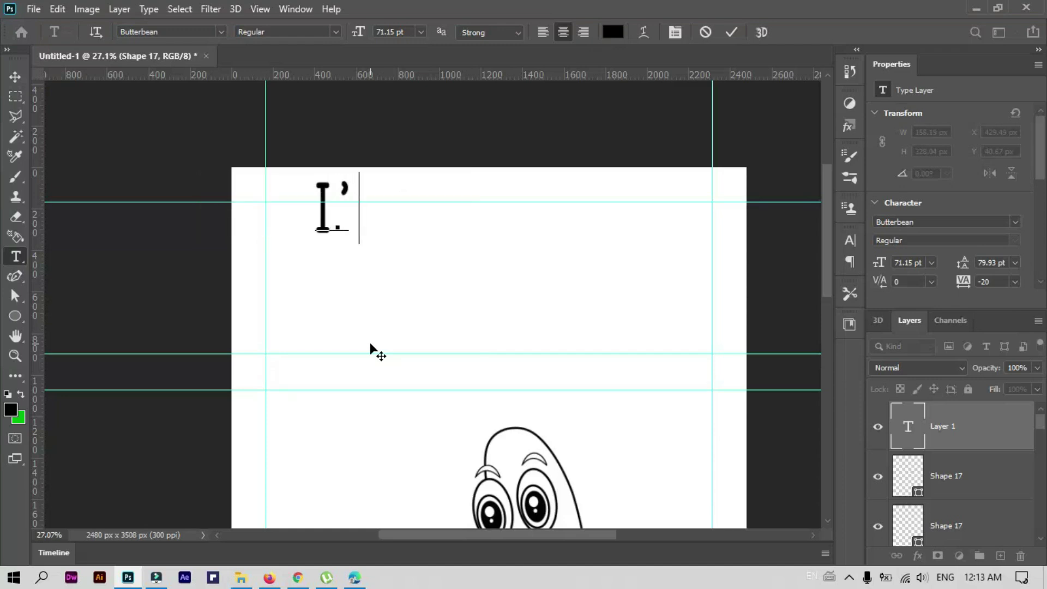
{"action": "type", "text": "m goin"}
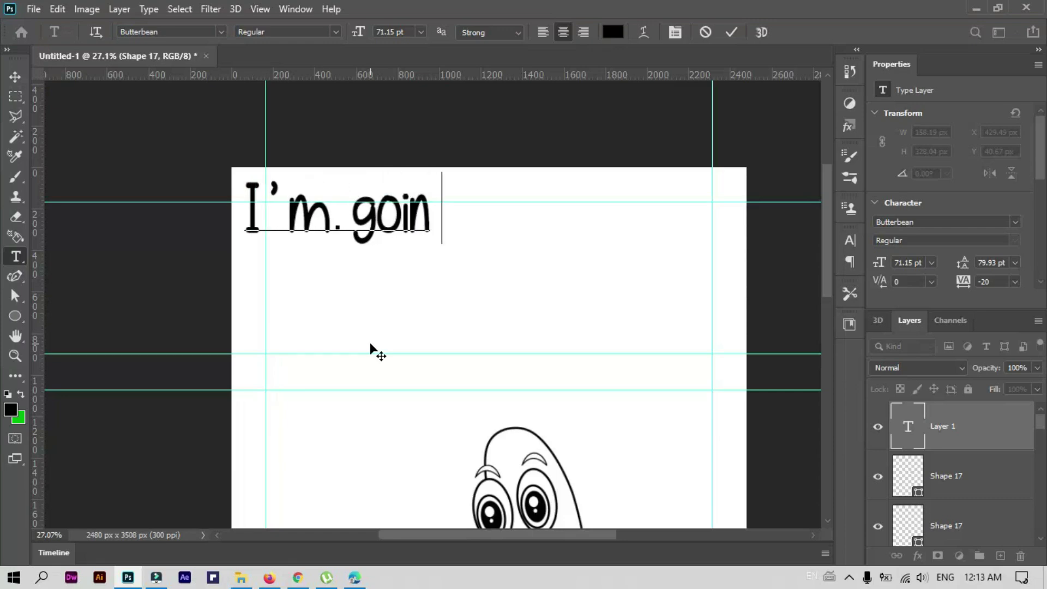
{"action": "type", "text": "g"}
{"action": "left_click", "coordinate": [732, 32]}
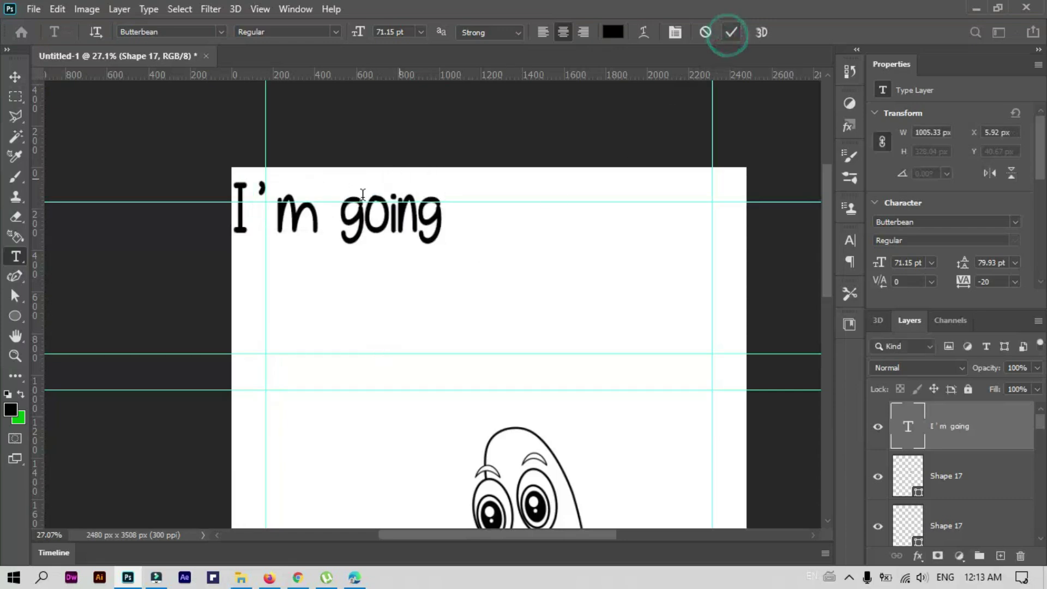
{"action": "left_click", "coordinate": [14, 76]}
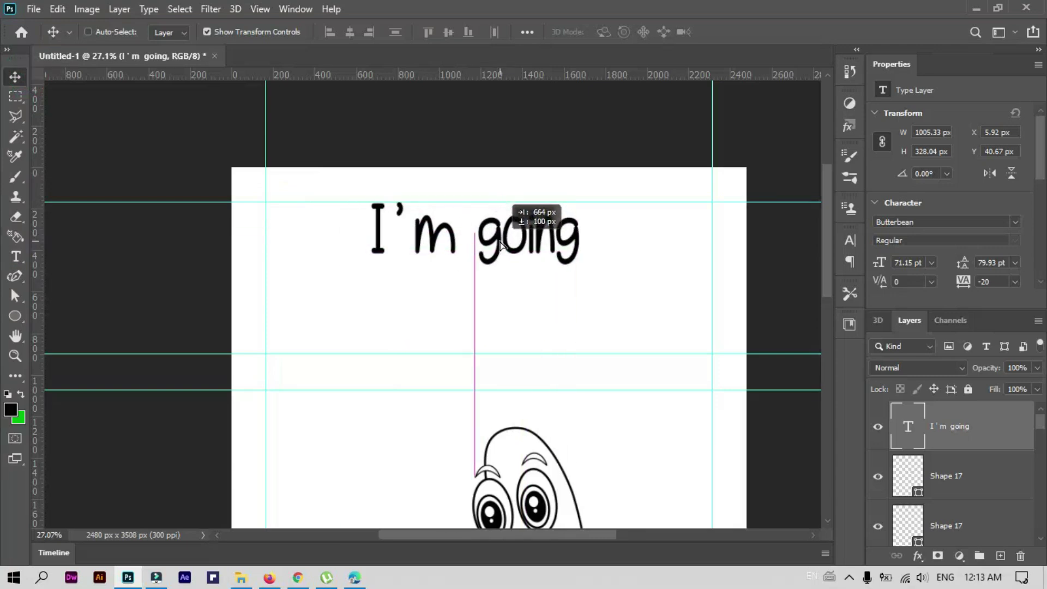
{"action": "left_click_drag", "start_coordinate": [361, 221], "coordinate": [504, 240]}
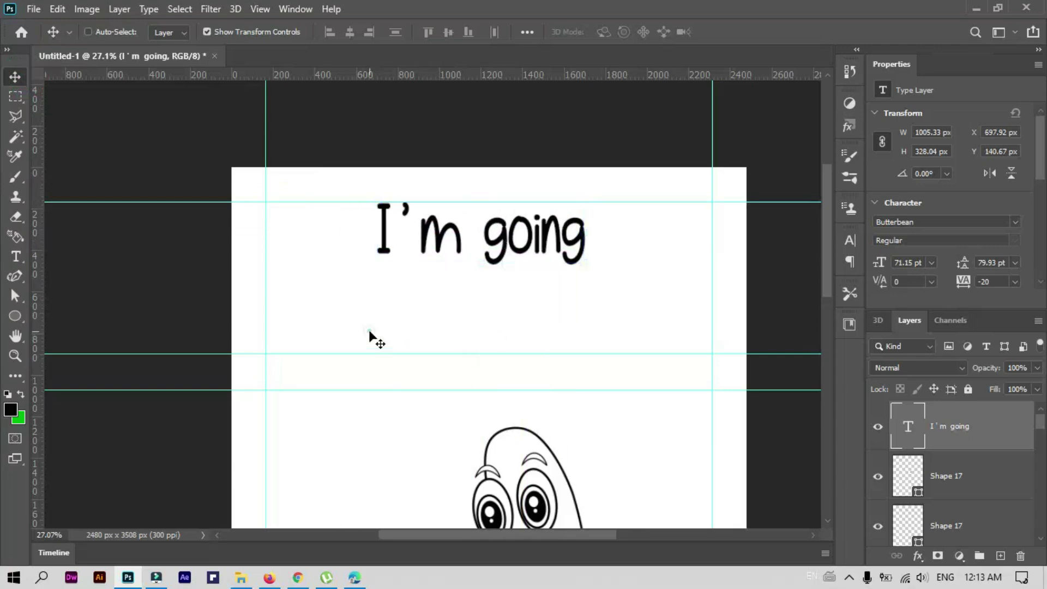
Type the line "BANANAS ... !!!" below "I'm going"
{"action": "left_click", "coordinate": [15, 256]}
{"action": "left_click", "coordinate": [344, 303]}
{"action": "type", "text": "bana"}
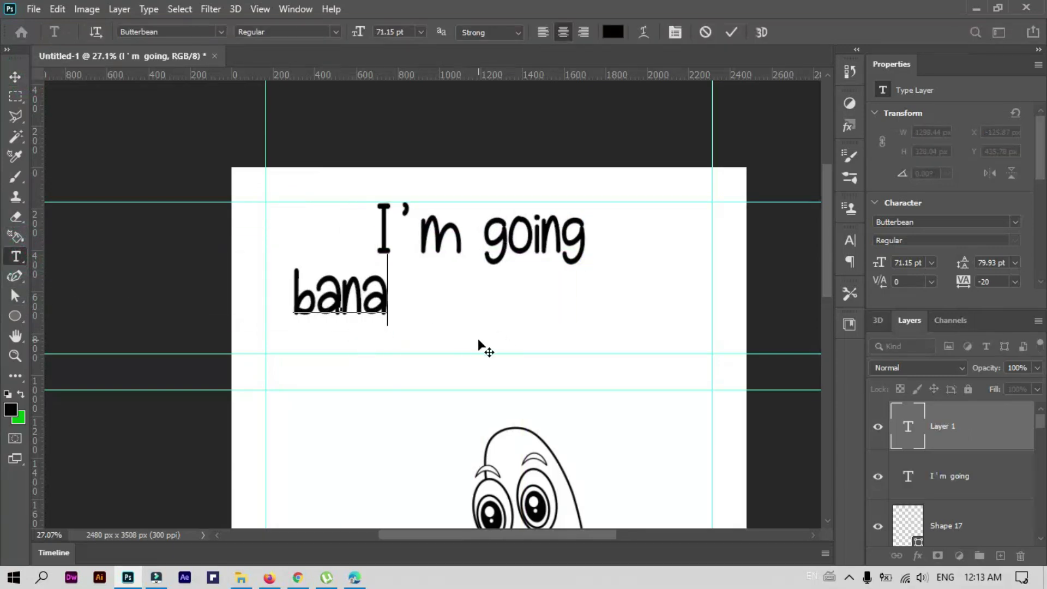
{"action": "key", "text": "BackSpace"}
{"action": "key", "text": "BackSpace"}
{"action": "key", "text": "BackSpace"}
{"action": "key", "text": "BackSpace"}
{"action": "type", "text": "BAB"}
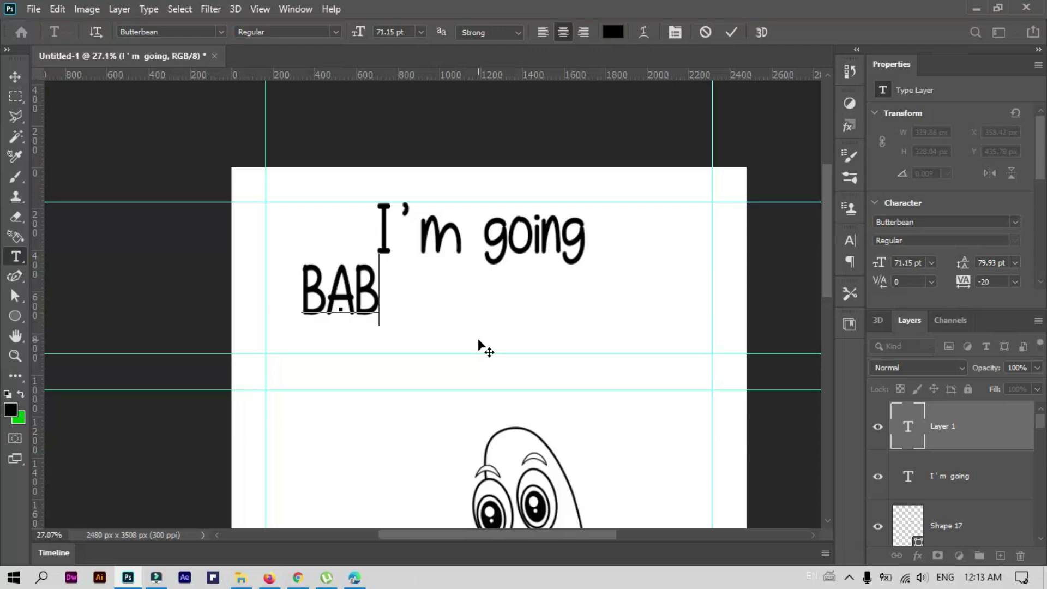
{"action": "key", "text": "BackSpace"}
{"action": "type", "text": "NAB"}
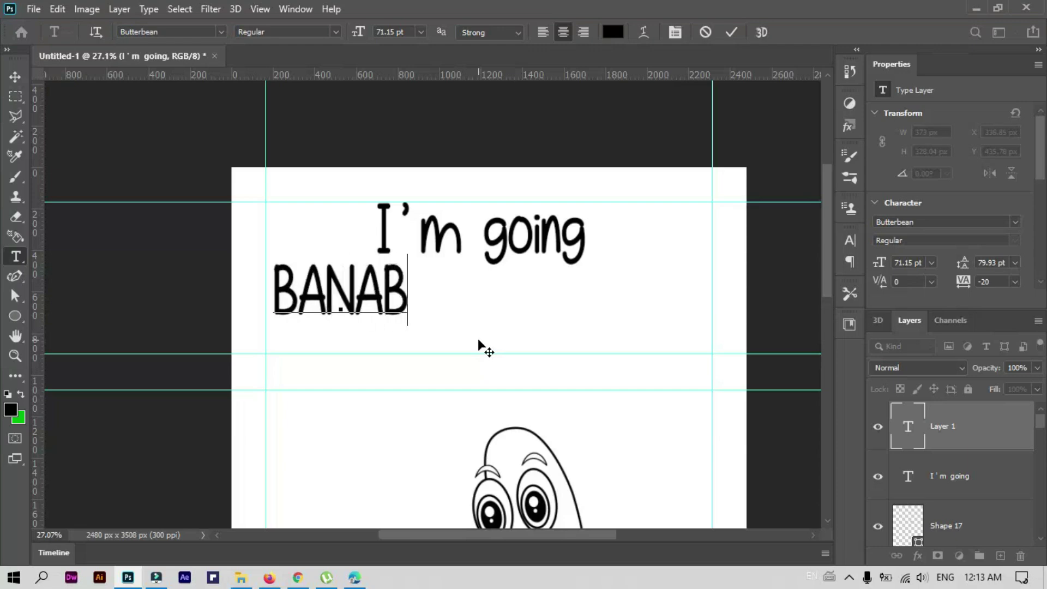
{"action": "key", "text": "BackSpace"}
{"action": "type", "text": "NAS §"}
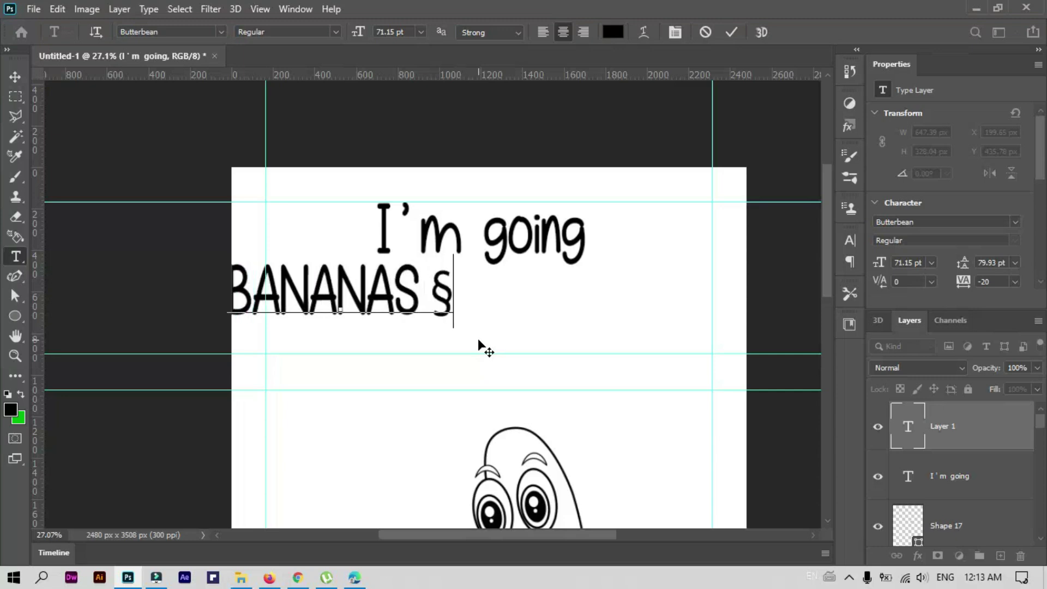
{"action": "key", "text": "BackSpace"}
{"action": "type", "text": "!!!"}
{"action": "left_click", "coordinate": [421, 301]}
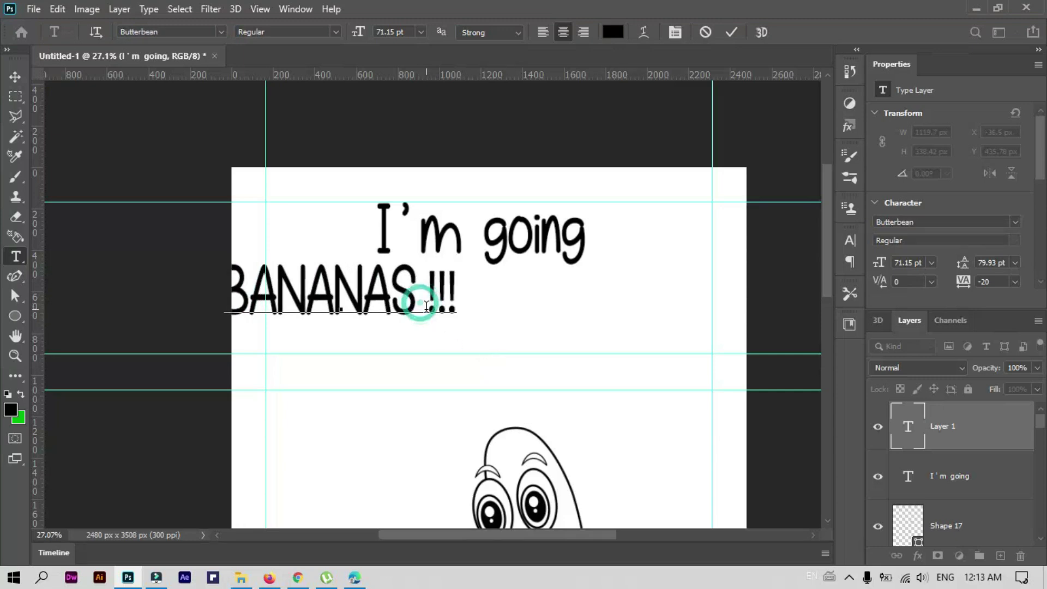
{"action": "type", "text": "..."}
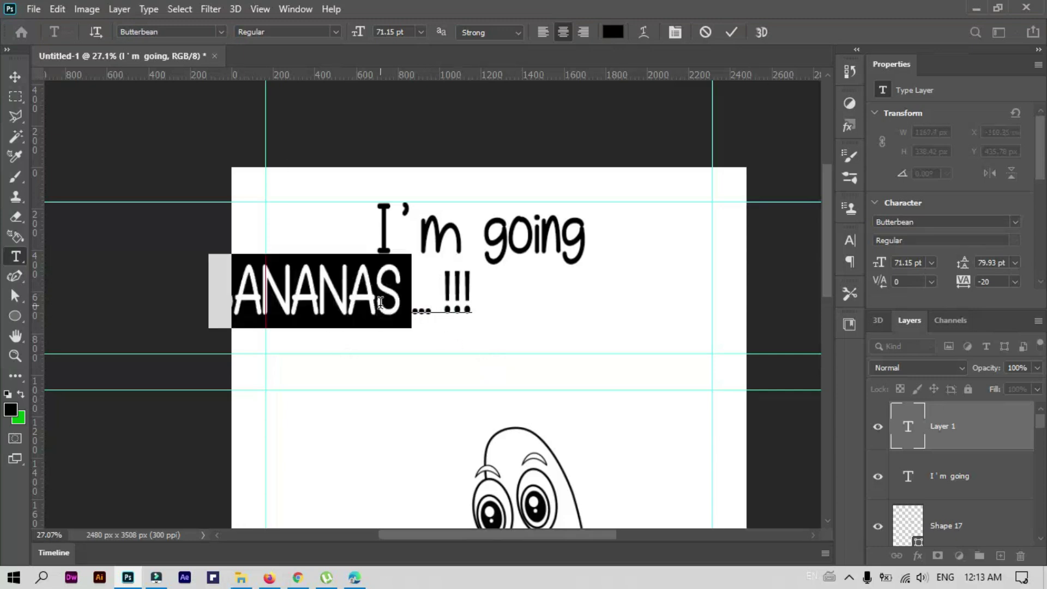
Set the word BANANAS in the Ballonku font and nudge the line down-right
{"action": "left_click_drag", "start_coordinate": [401, 295], "coordinate": [52, 296]}
{"action": "left_click", "coordinate": [221, 31]}
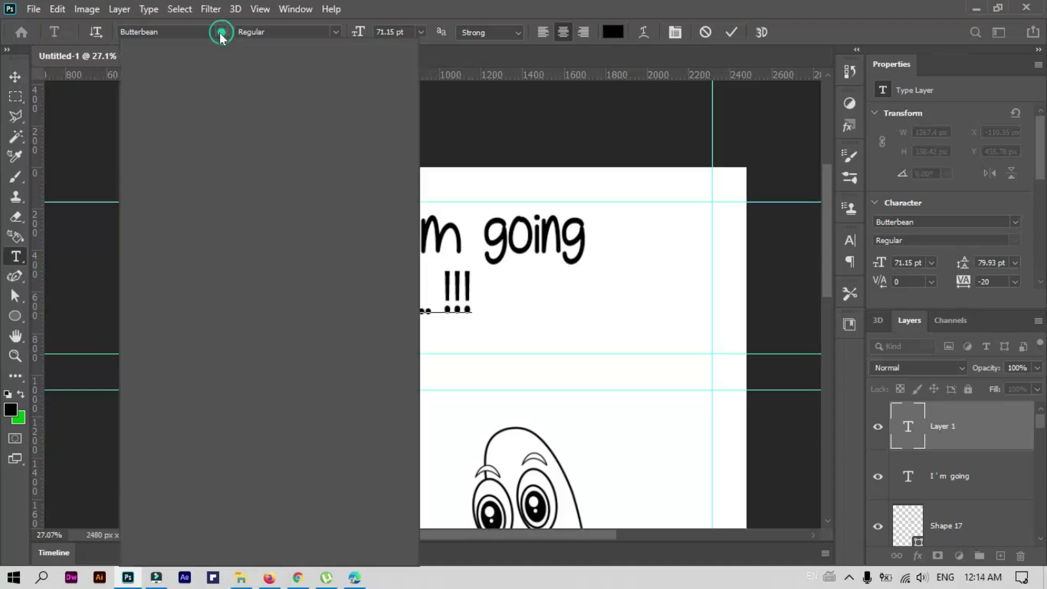
{"action": "left_click", "coordinate": [251, 78]}
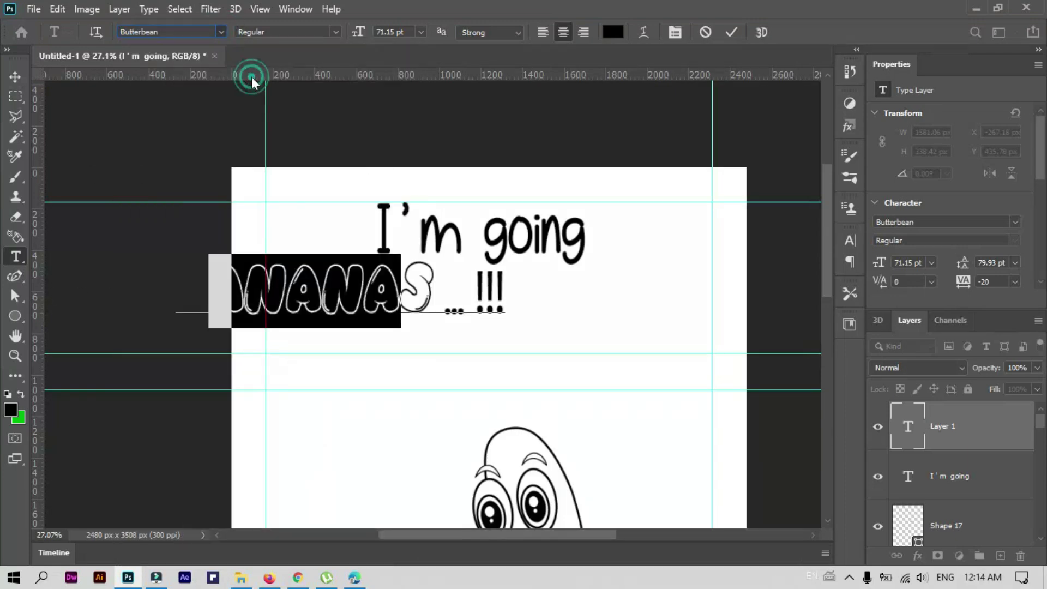
{"action": "mouse_move", "coordinate": [461, 359]}
{"action": "left_mouse_down"}
{"action": "mouse_move", "coordinate": [493, 367]}
{"action": "mouse_move", "coordinate": [489, 376]}
{"action": "left_mouse_up"}
Scale the "BANANAS ... !!!" line up to 86.6 pt and reposition it
{"action": "left_click", "coordinate": [732, 34]}
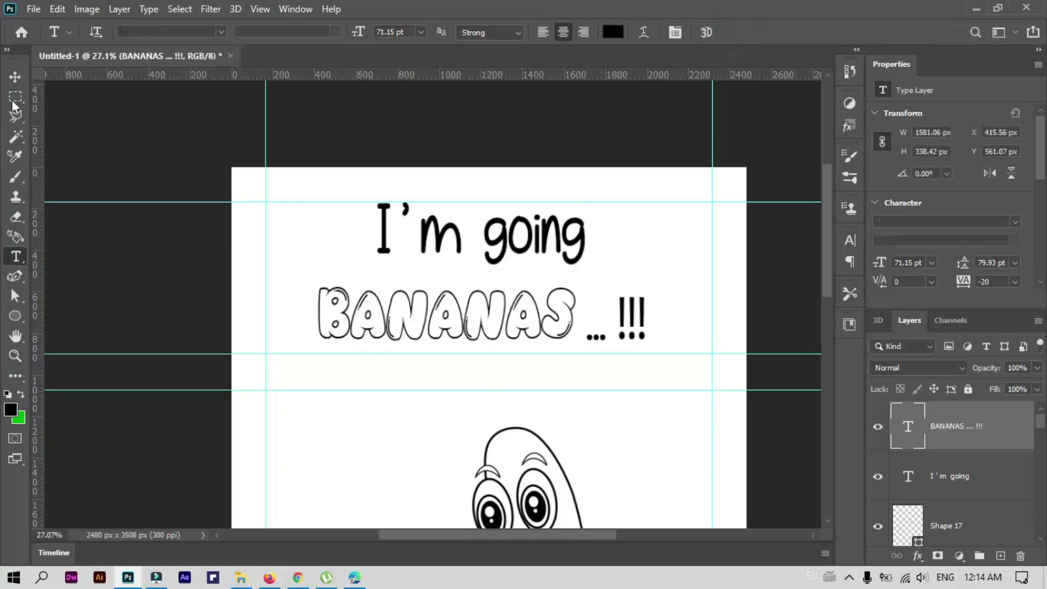
{"action": "key", "text": "v"}
{"action": "key", "text": "ctrl+t"}
{"action": "left_click_drag", "start_coordinate": [320, 284], "coordinate": [282, 258]}
{"action": "left_click_drag", "start_coordinate": [370, 317], "coordinate": [403, 326]}
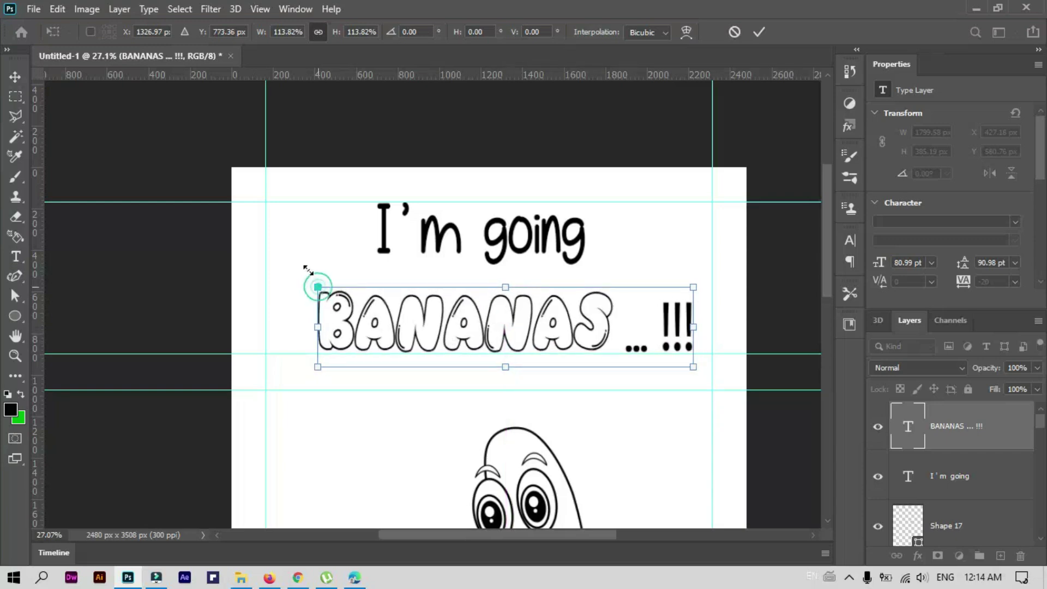
{"action": "left_click_drag", "start_coordinate": [320, 288], "coordinate": [307, 284]}
{"action": "left_click_drag", "start_coordinate": [404, 347], "coordinate": [411, 352]}
{"action": "key", "text": "Return"}
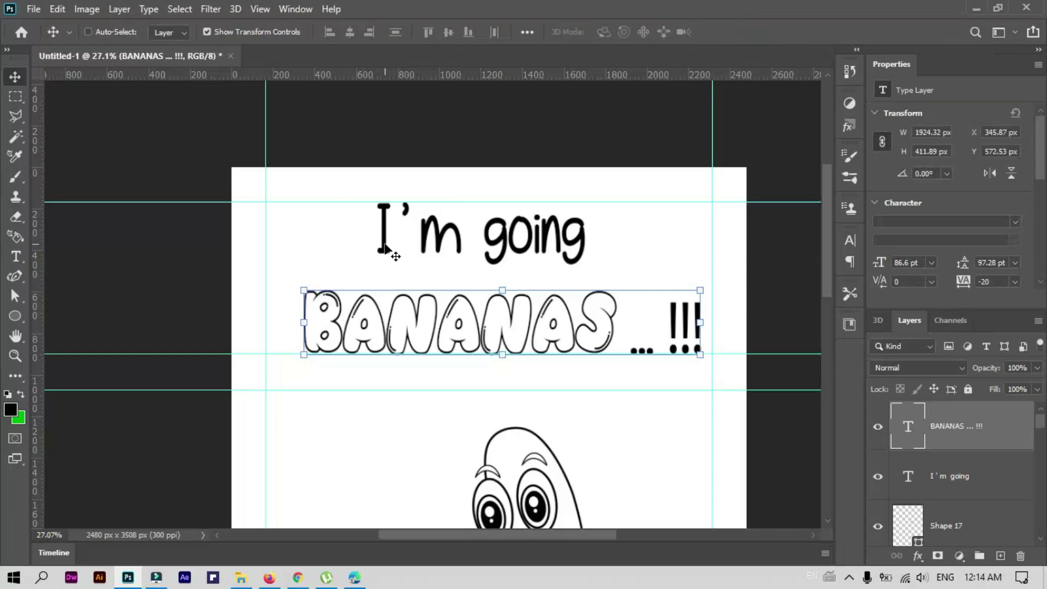
Enlarge "I'm going" to 81.74 pt and position it above BANANAS
{"action": "left_click", "coordinate": [397, 240]}
{"action": "key", "text": "ctrl+t"}
{"action": "left_click_drag", "start_coordinate": [376, 196], "coordinate": [345, 186]}
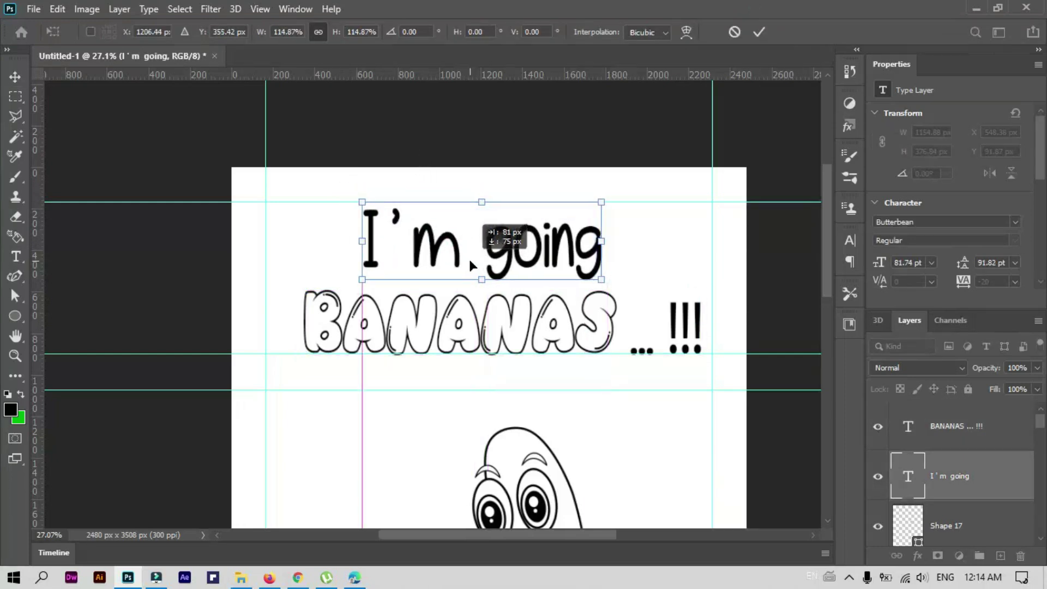
{"action": "left_click_drag", "start_coordinate": [452, 244], "coordinate": [473, 259]}
{"action": "left_click", "coordinate": [735, 32]}
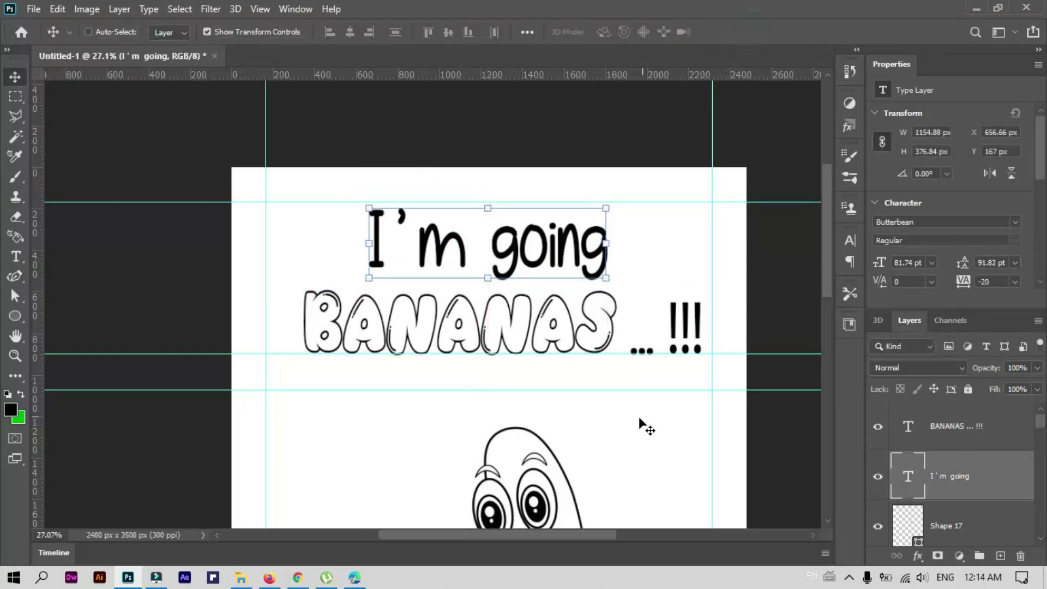
{"action": "left_click", "coordinate": [627, 431]}
{"action": "scroll", "coordinate": [624, 432], "scroll_direction": "down", "scroll_amount": 2}
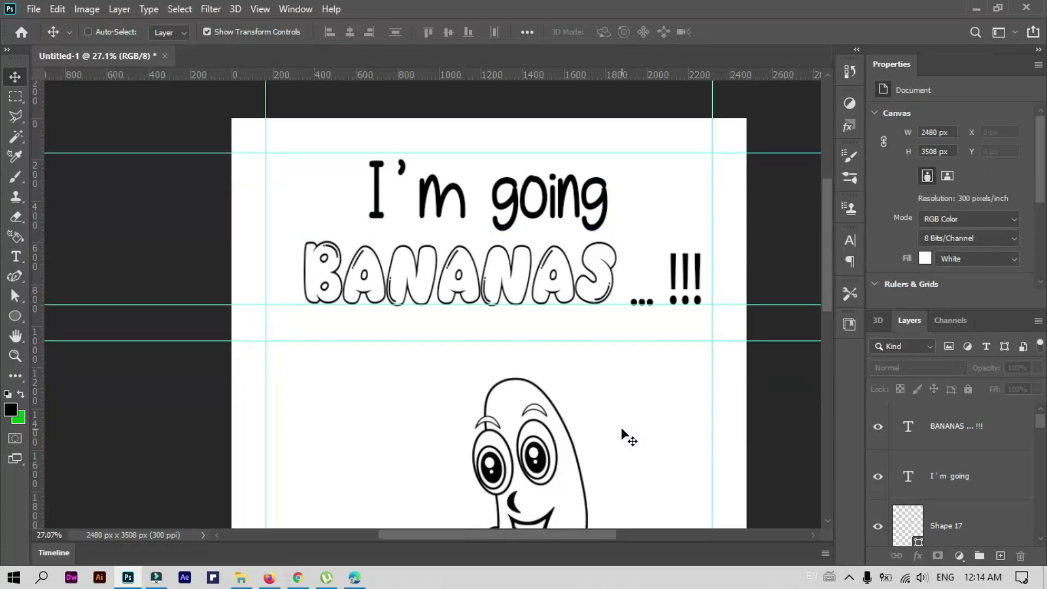
{"action": "scroll", "coordinate": [643, 382], "scroll_direction": "down", "scroll_amount": 1}
{"action": "scroll", "coordinate": [627, 382], "scroll_direction": "down", "scroll_amount": 2}
{"action": "scroll", "coordinate": [557, 392], "scroll_direction": "down", "scroll_amount": 1}
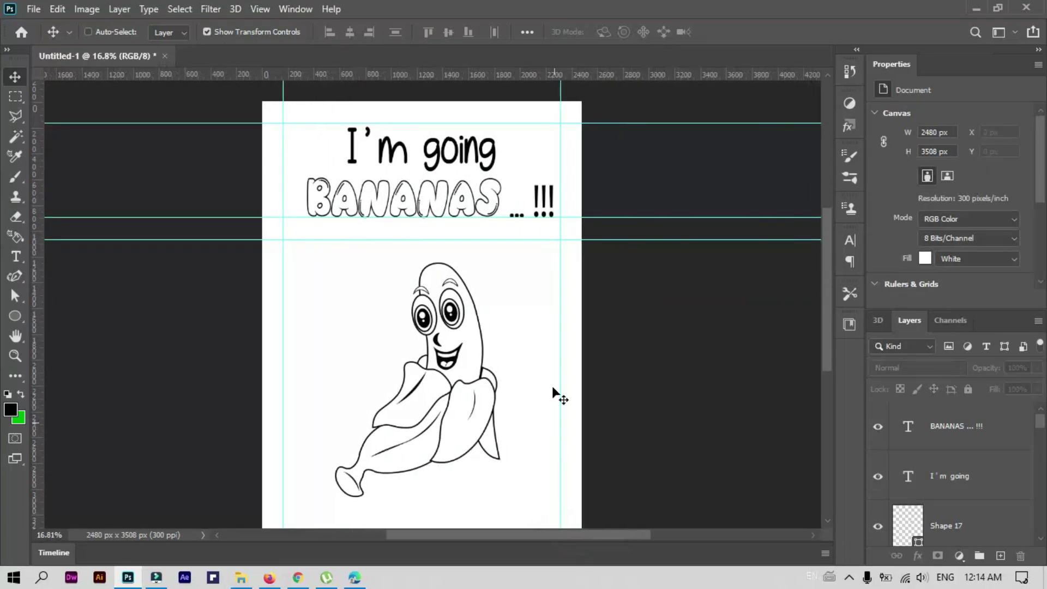
{"action": "scroll", "coordinate": [557, 371], "scroll_direction": "down", "scroll_amount": 1}
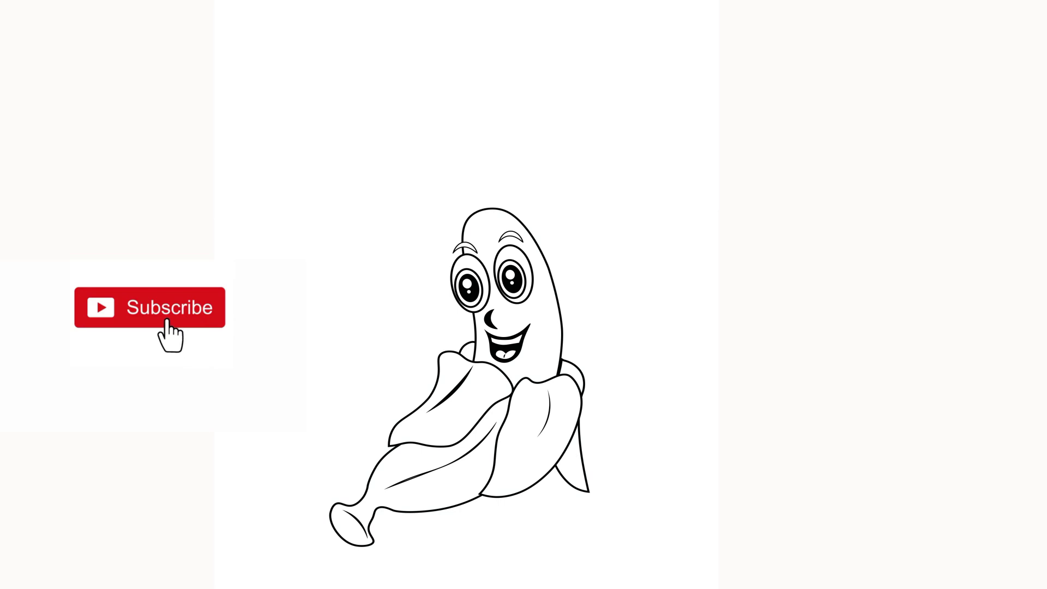